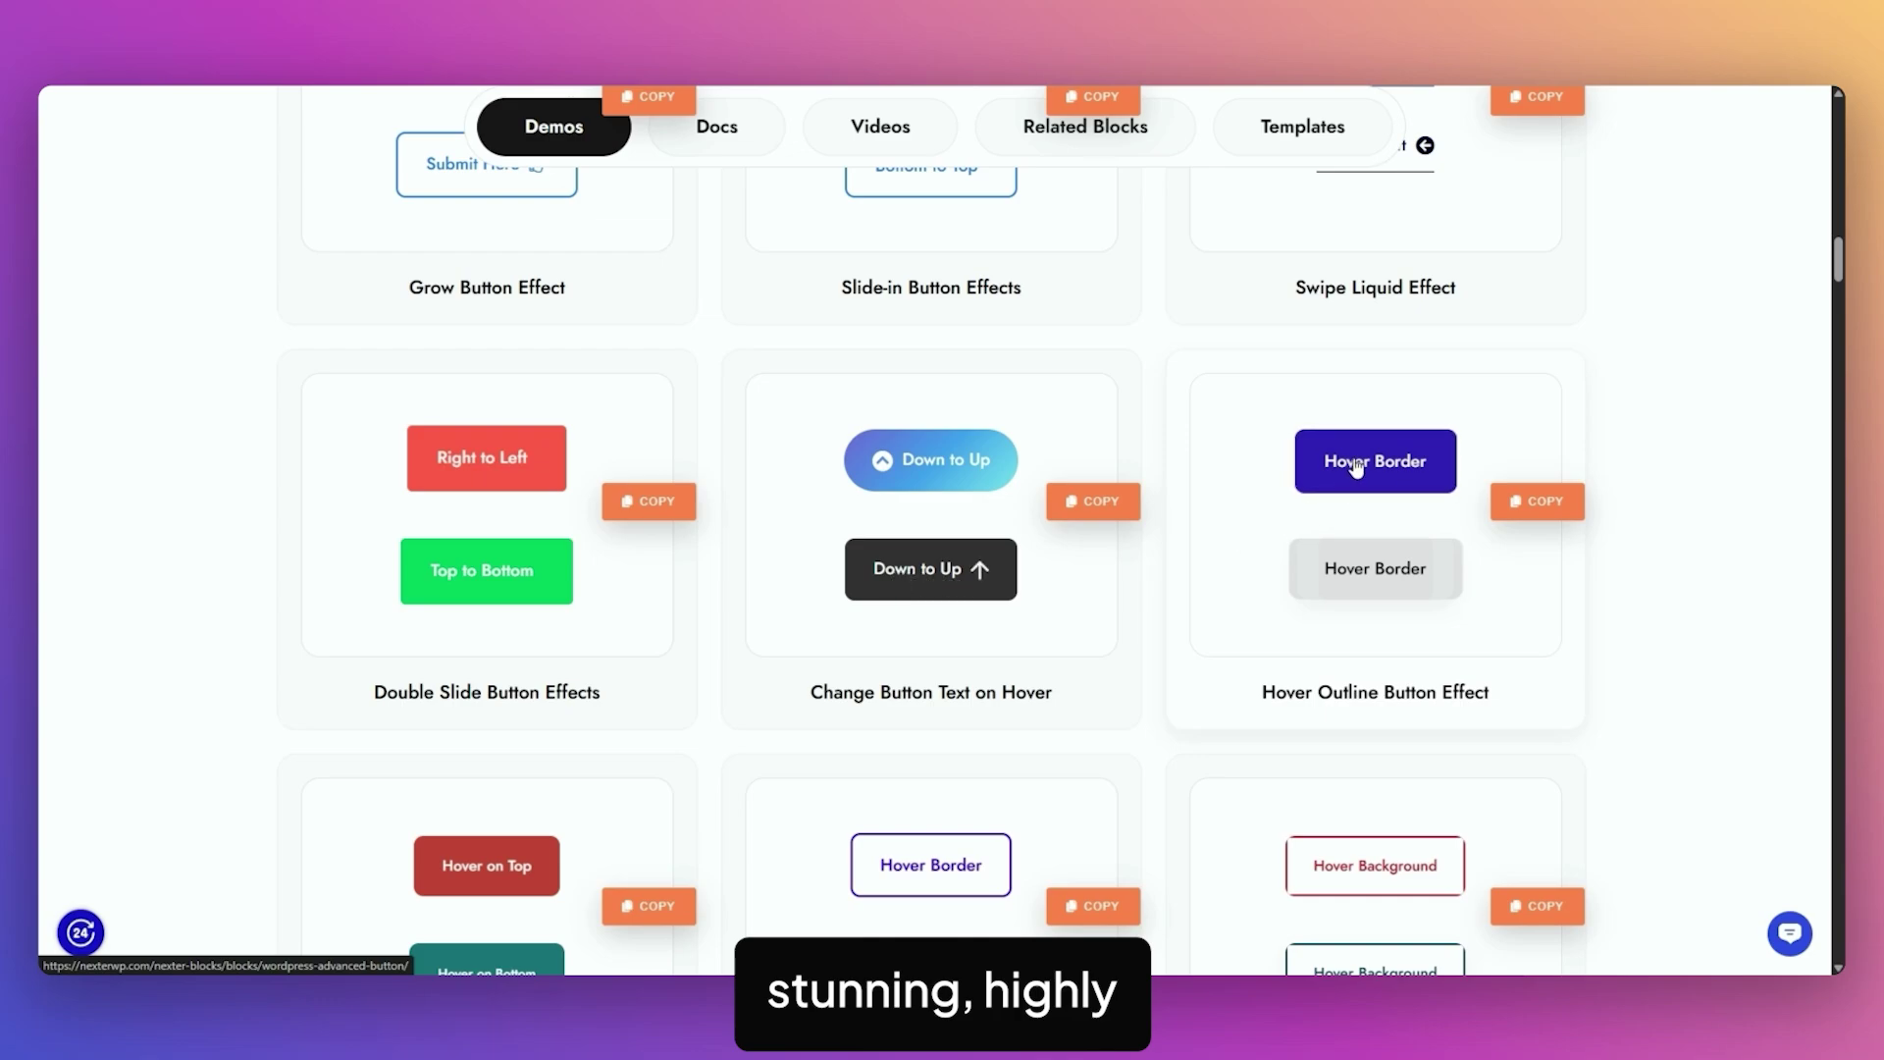
pyautogui.scroll(-3, 1163, 496)
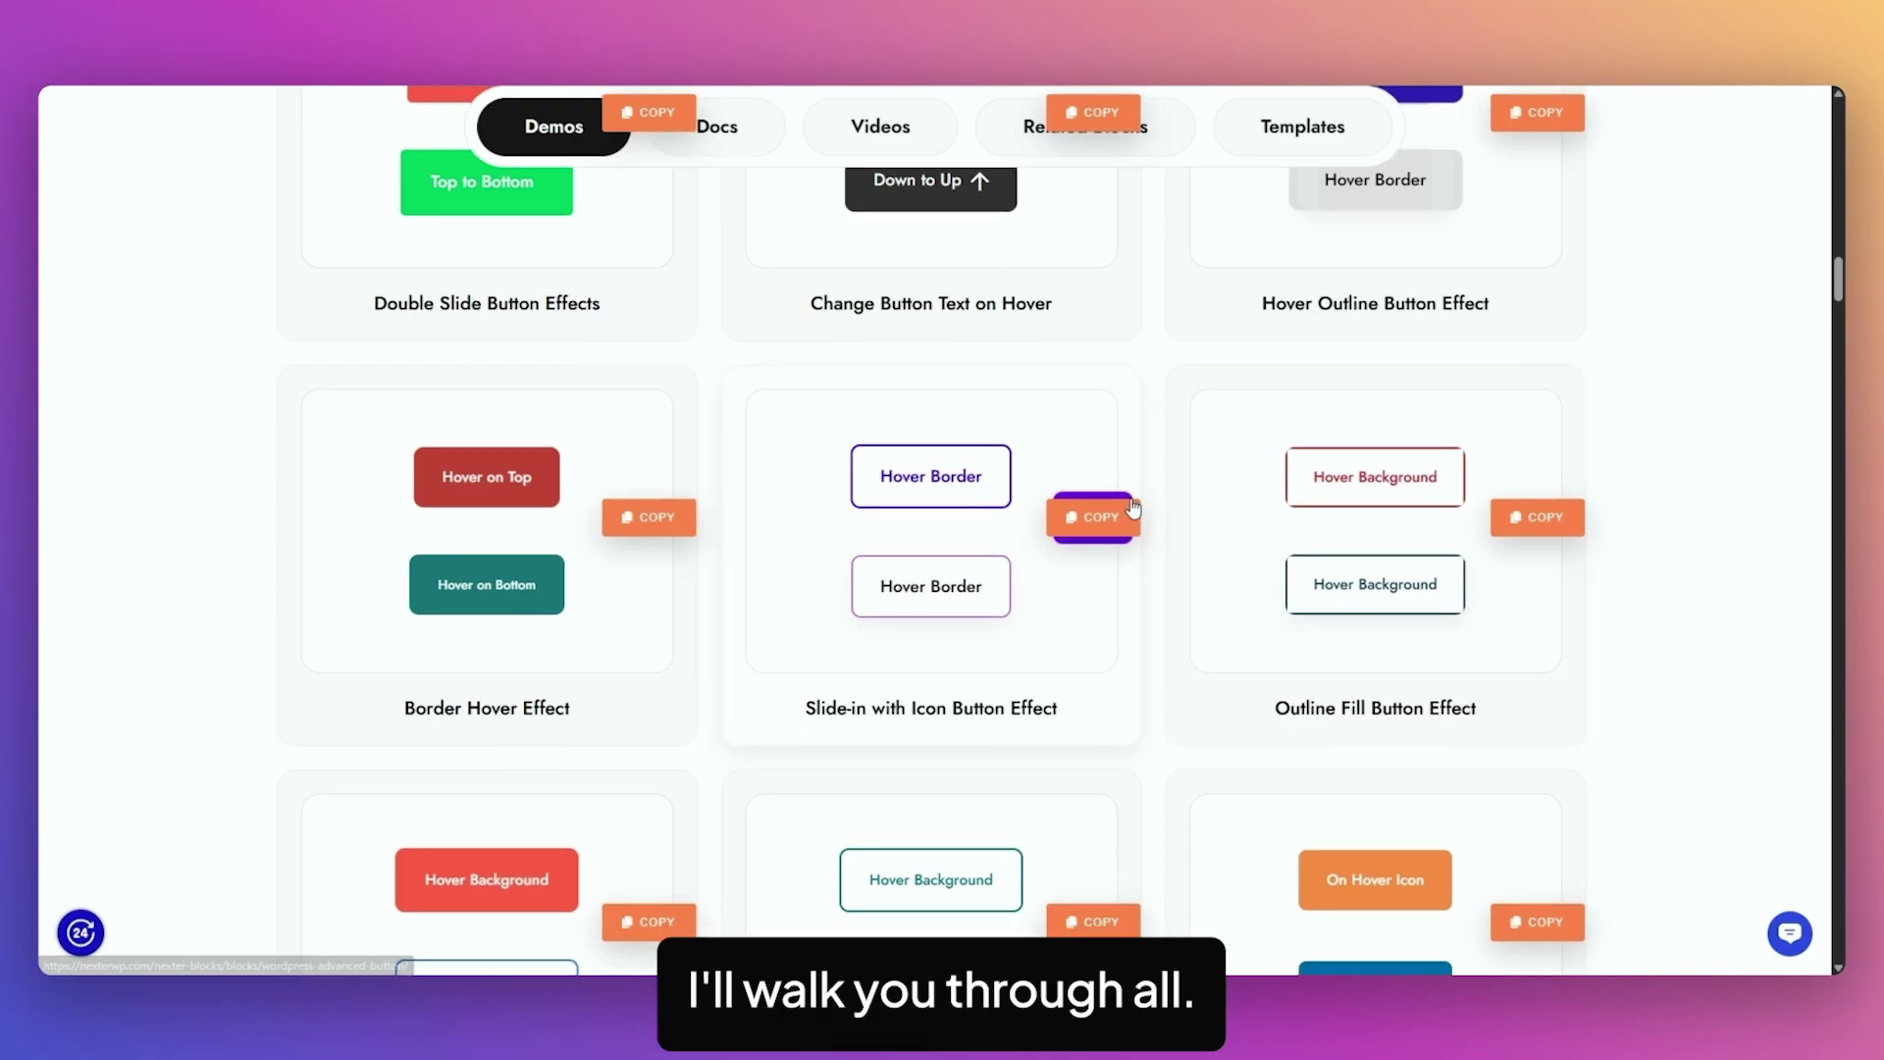
pyautogui.scroll(-4, 884, 510)
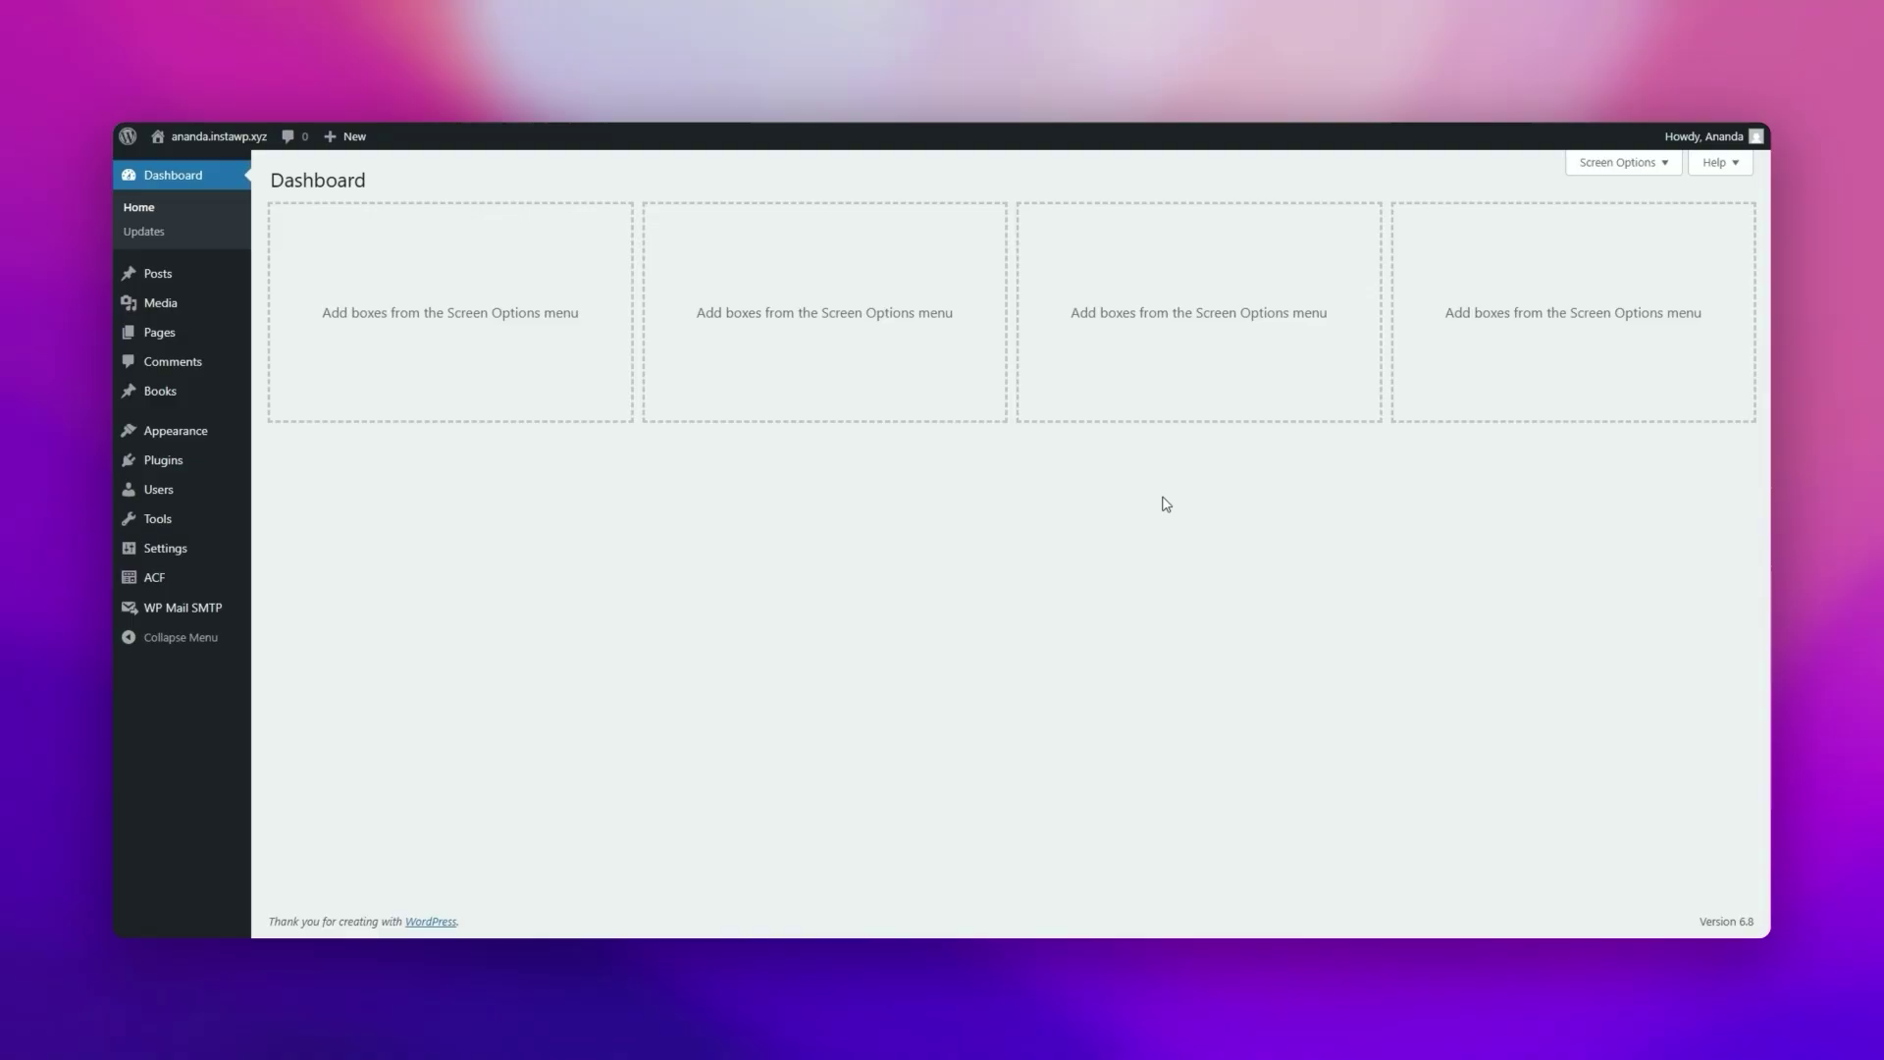
# Step: Search the plugin directory for "nexter blocks" and install the Nexter Blocks plugin
pyautogui.moveTo(191, 459)
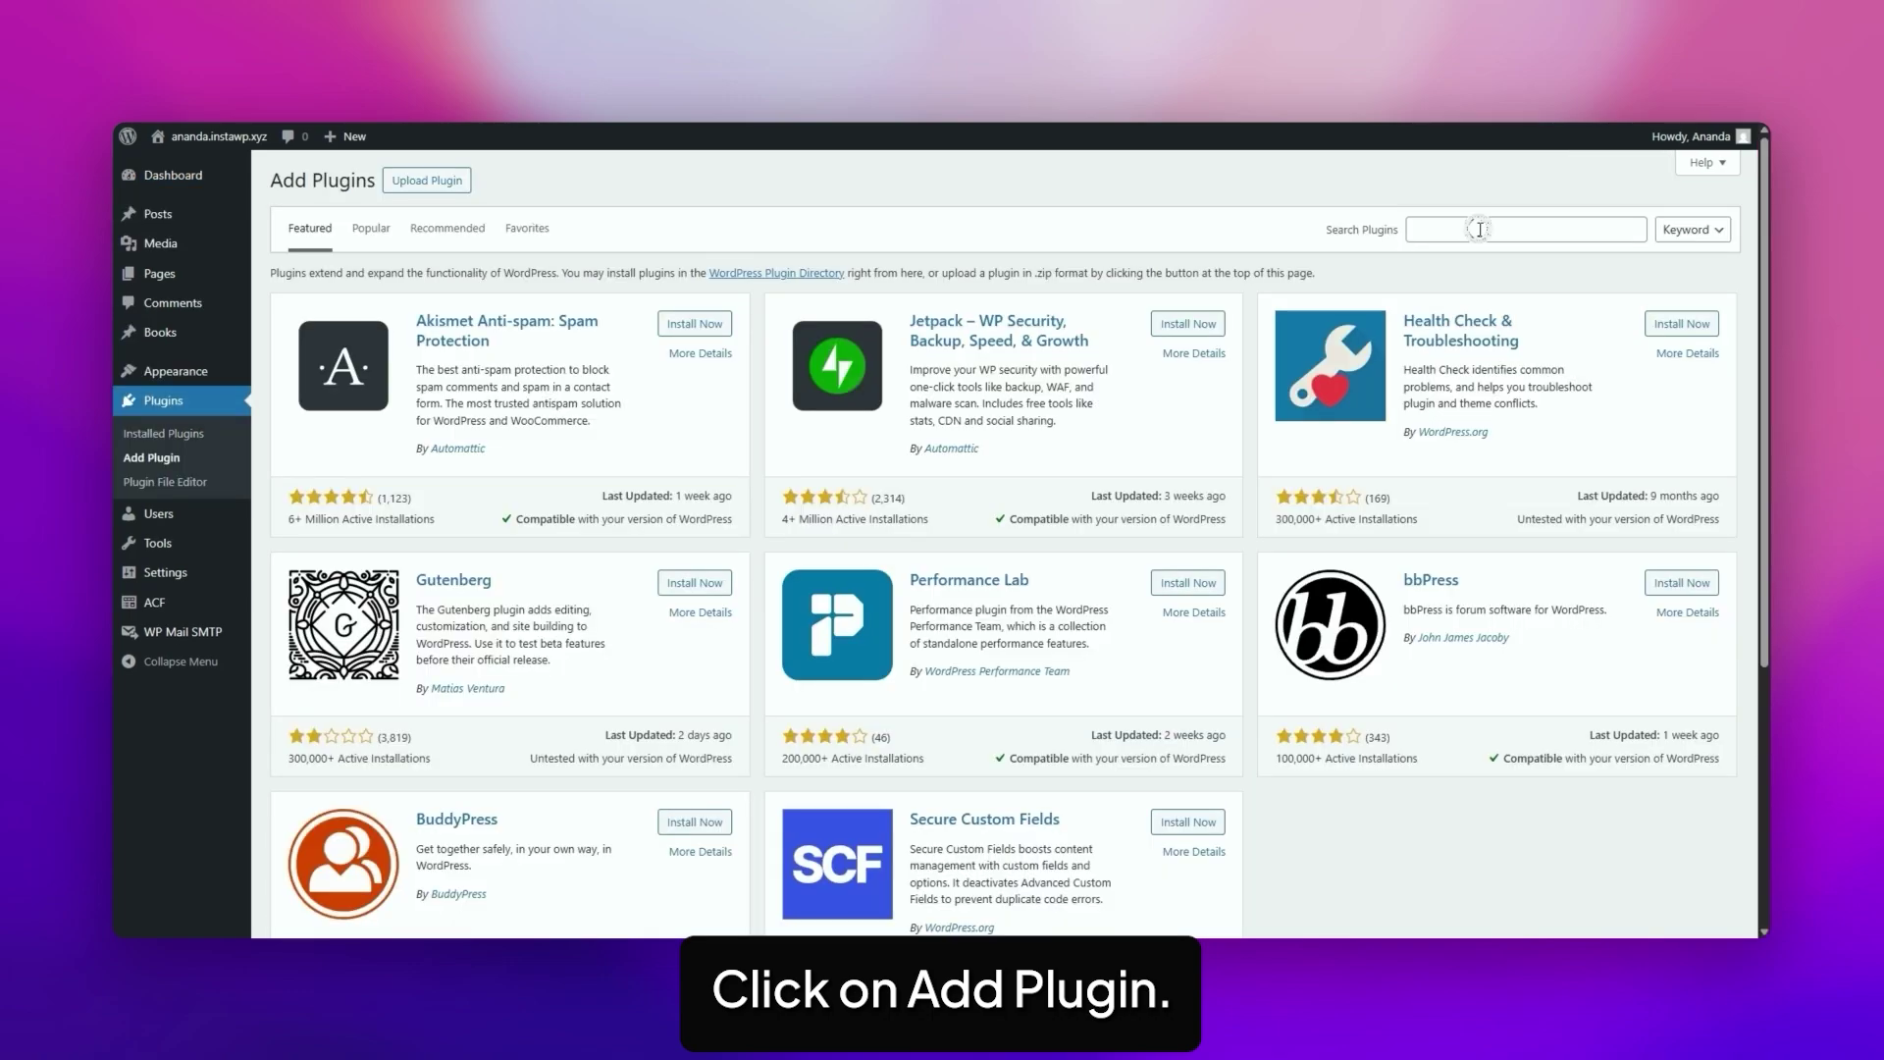
pyautogui.write('nexter blocks')
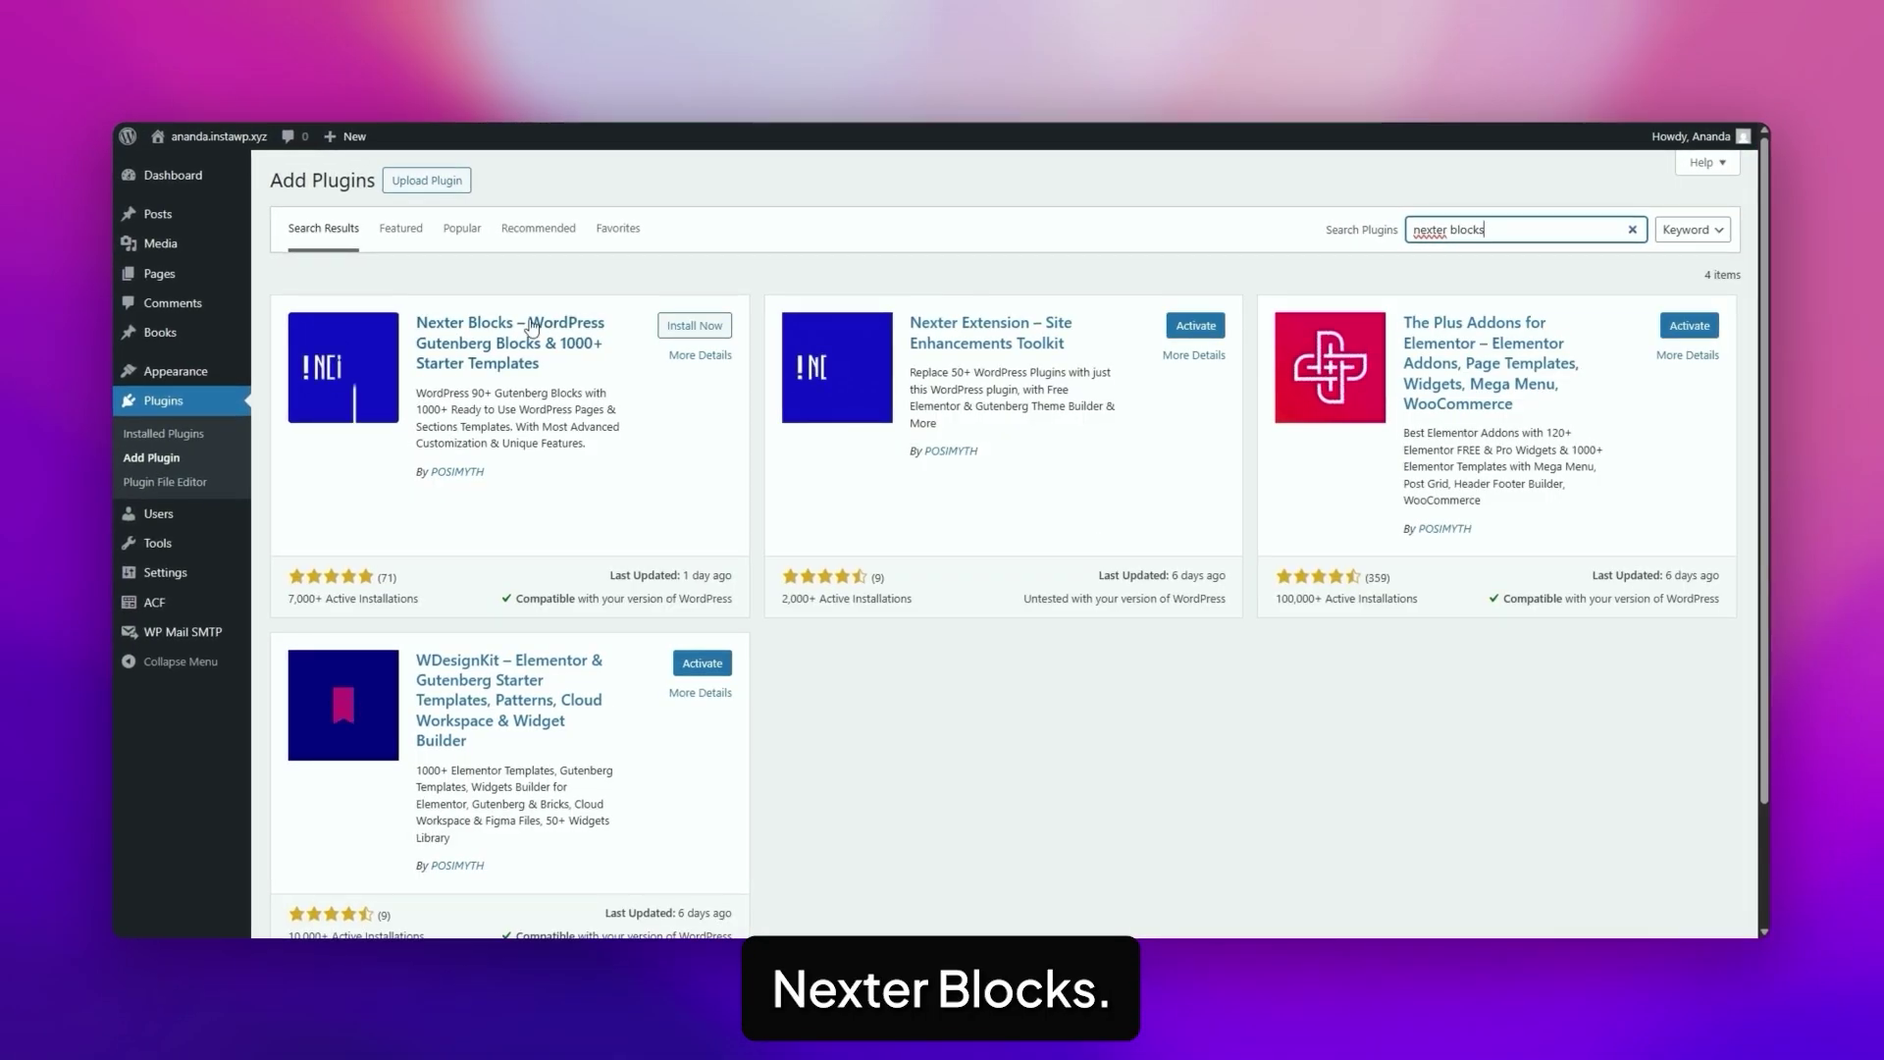
pyautogui.click(695, 326)
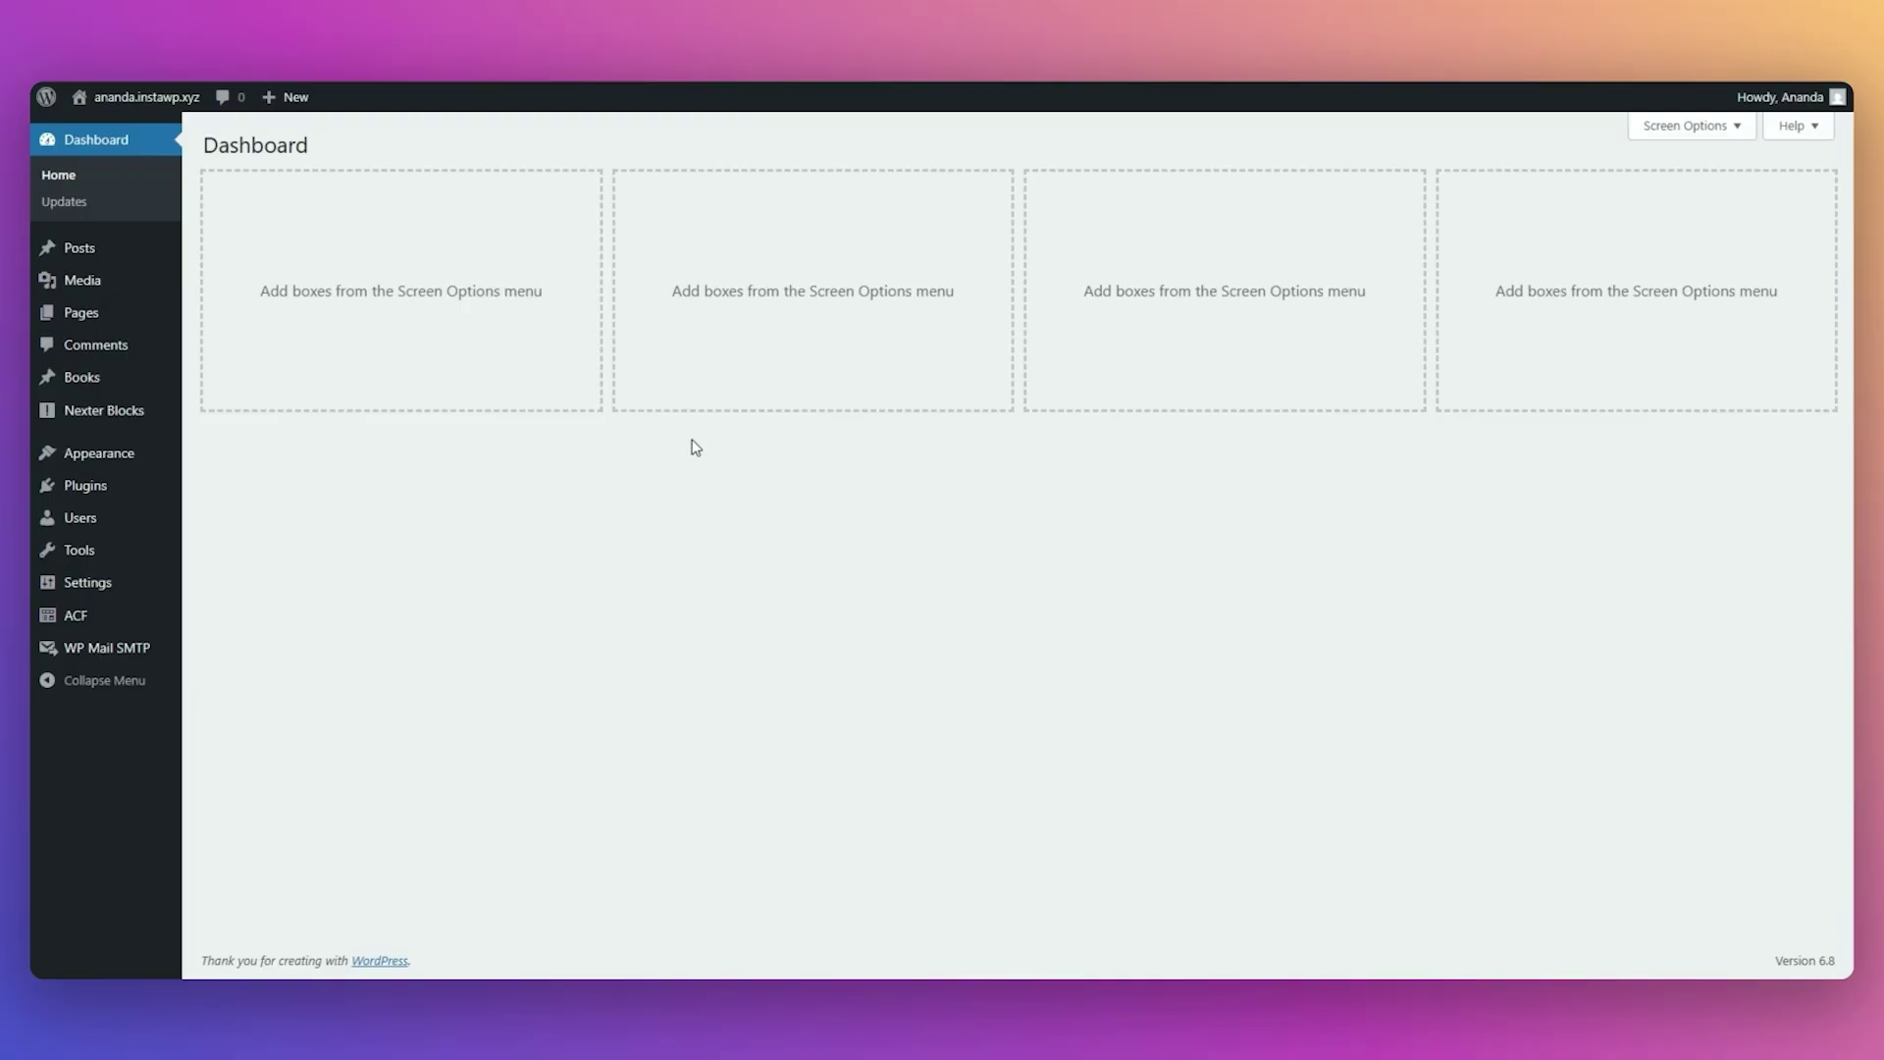
# Step: Search the Nexter Blocks block list for "advanced" and enable the Advanced Button block
pyautogui.moveTo(114, 410)
pyautogui.click(230, 413)
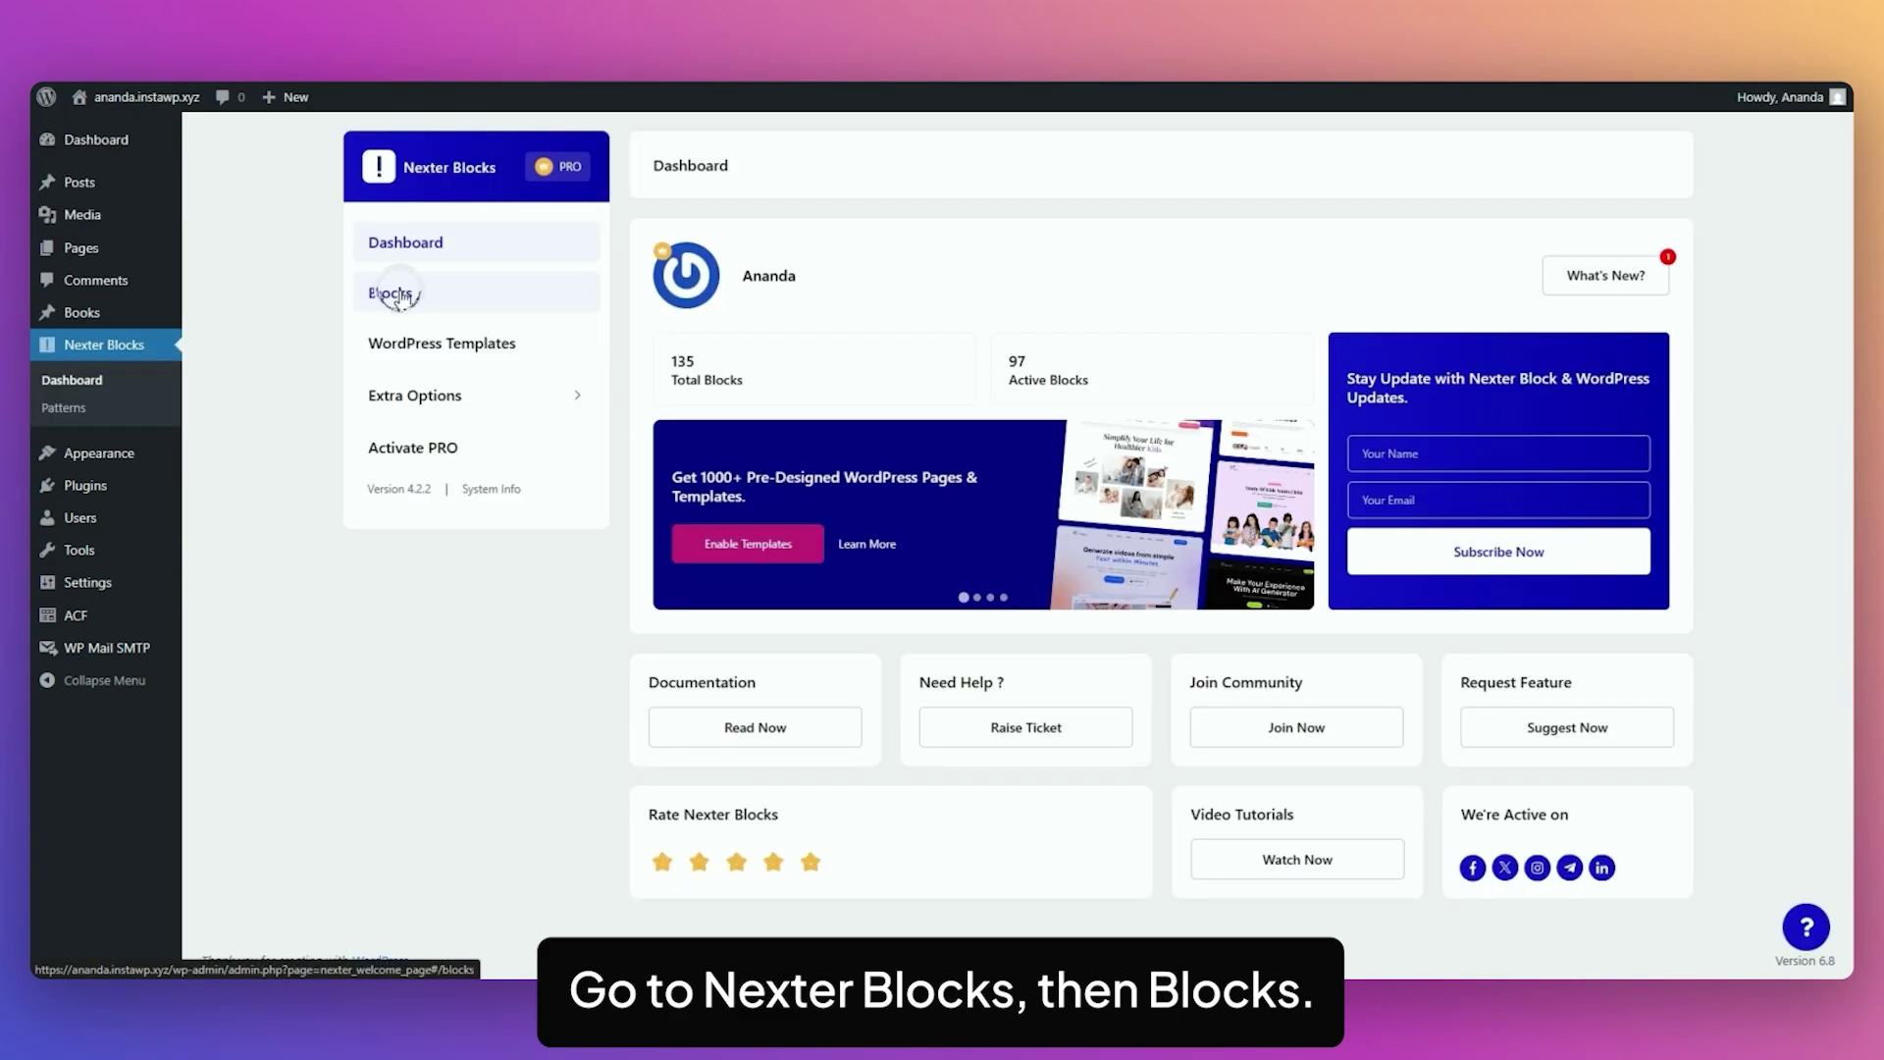
pyautogui.click(383, 294)
pyautogui.click(1283, 262)
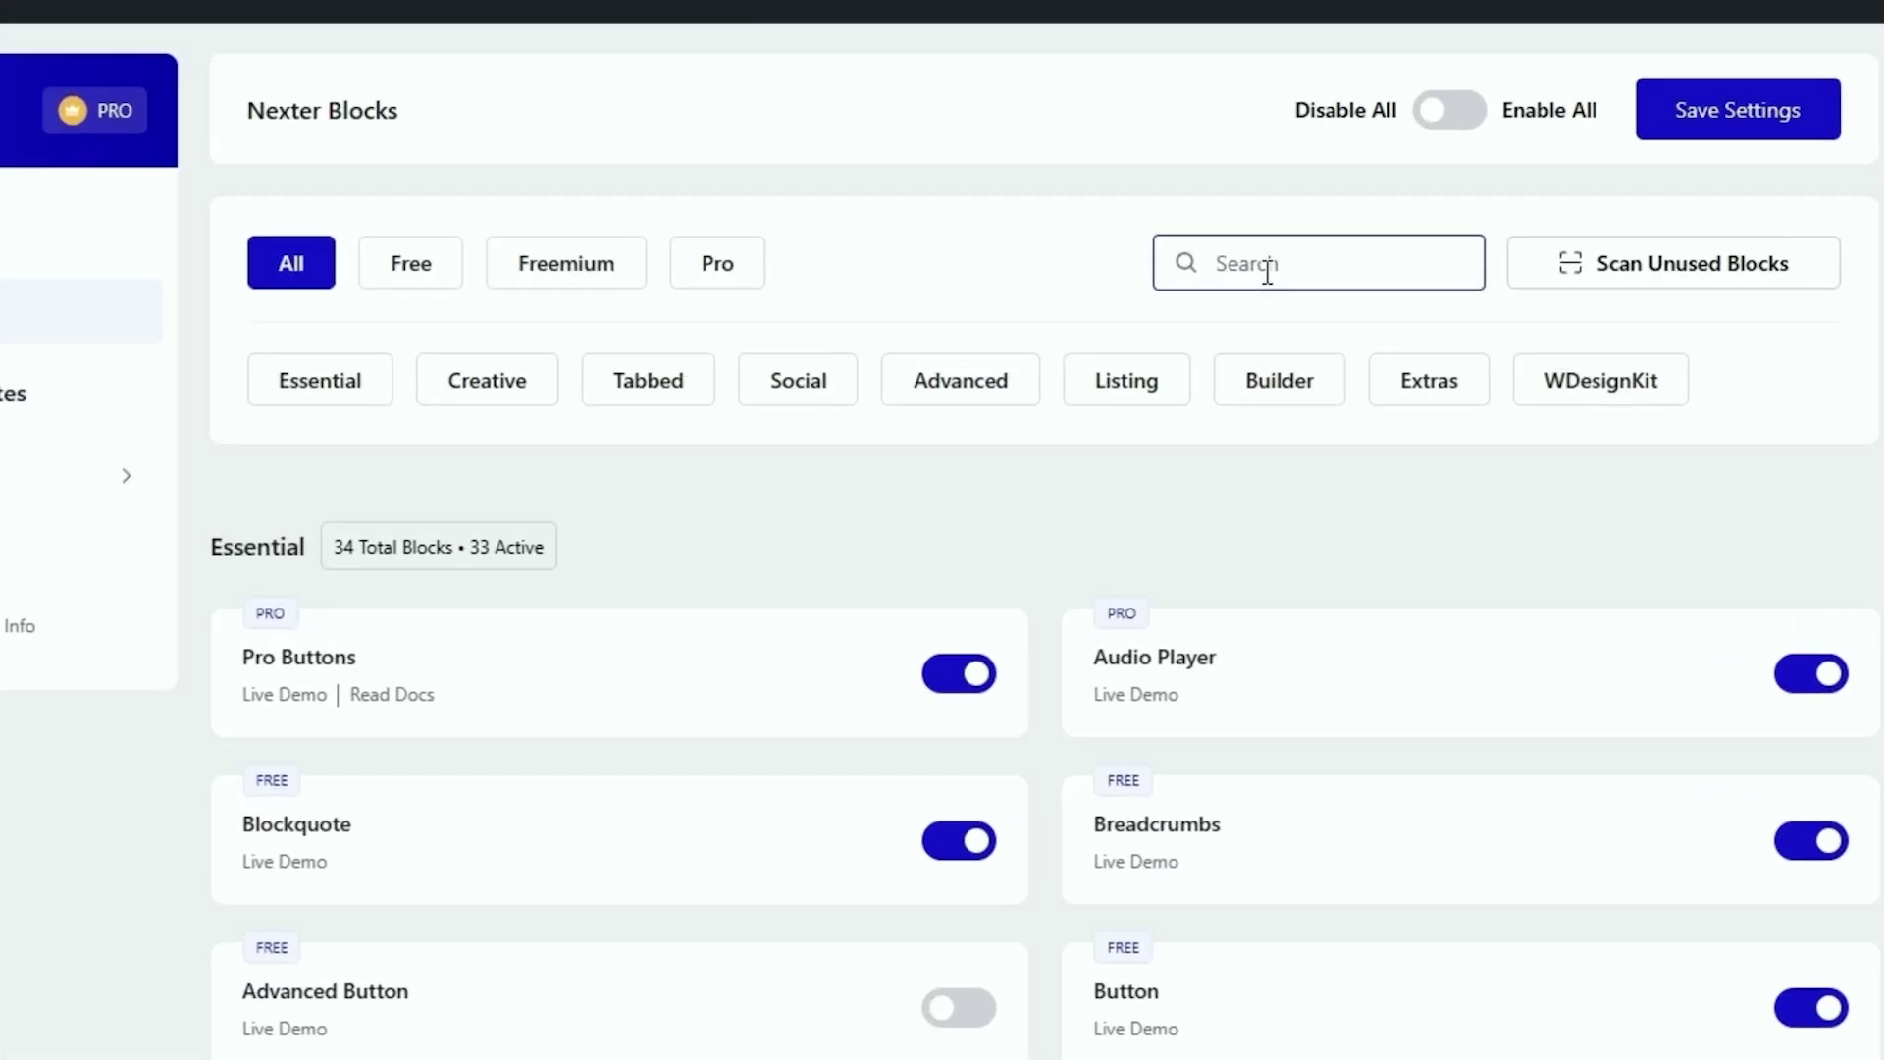
pyautogui.write('advanced')
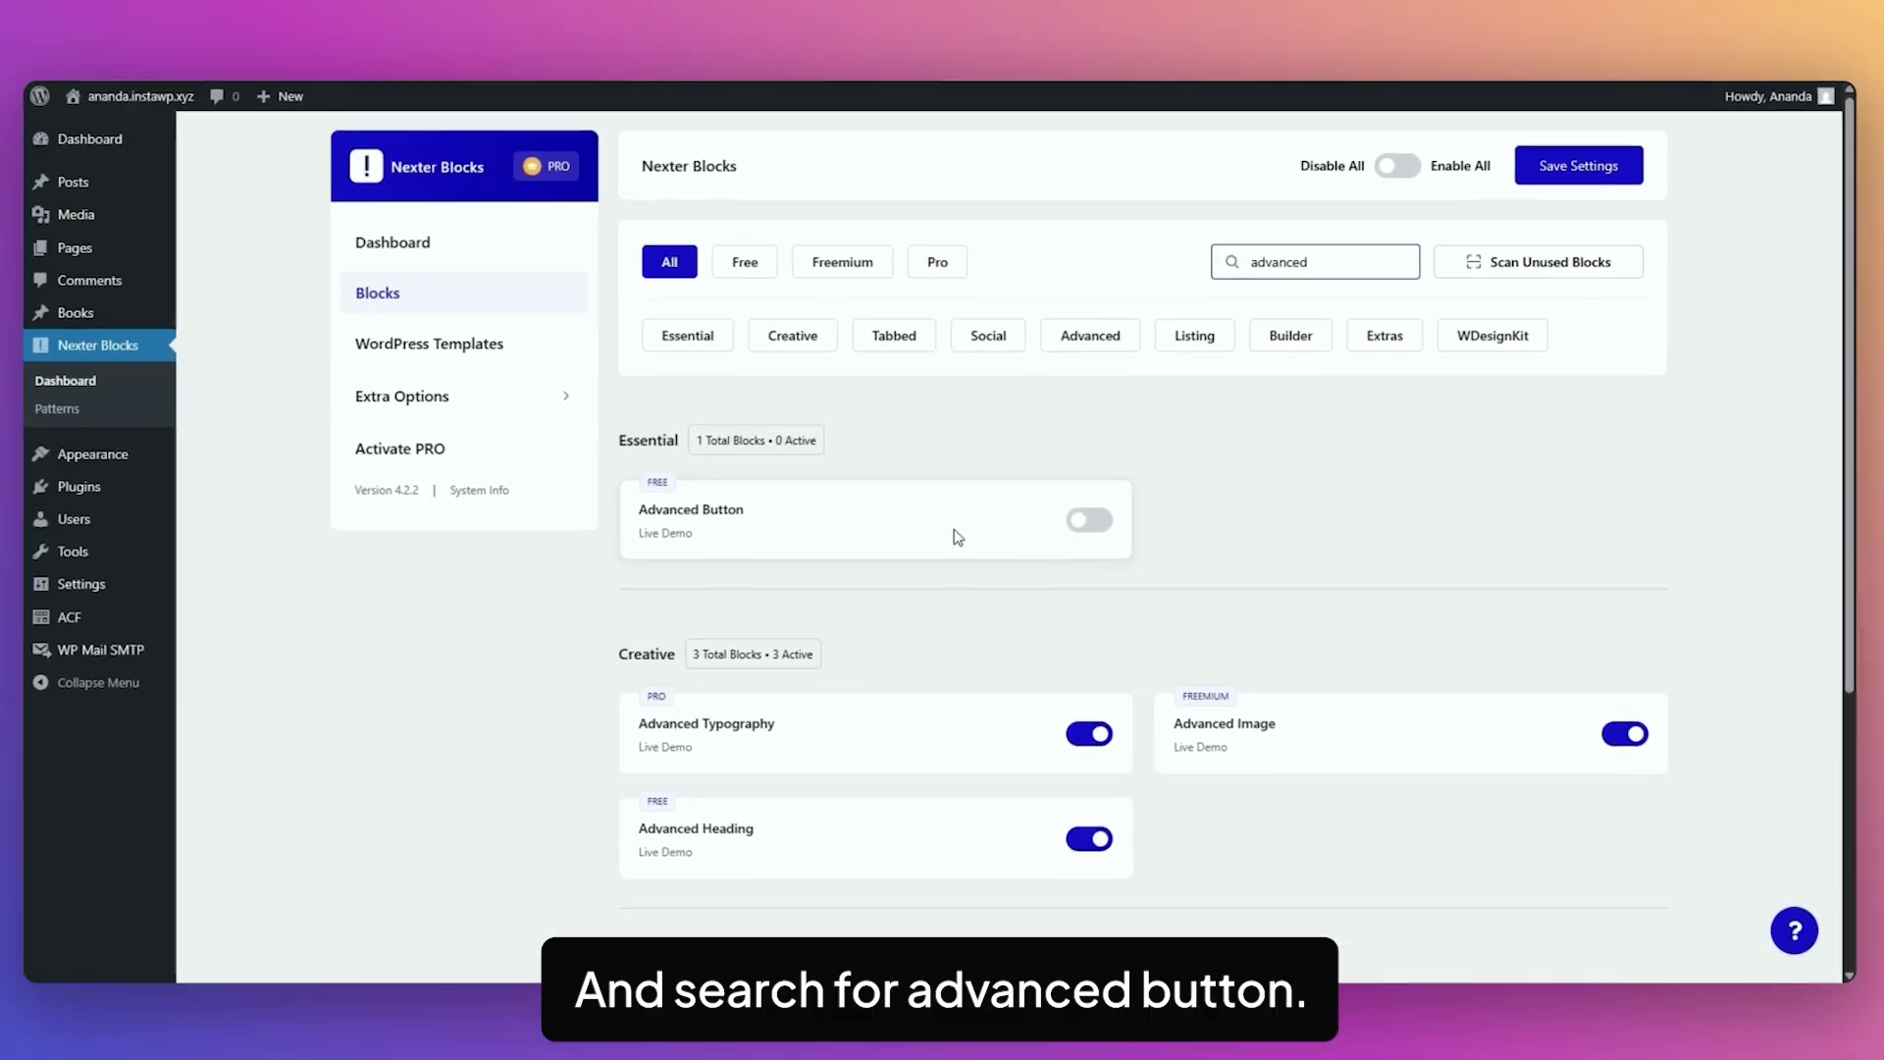
pyautogui.click(1103, 523)
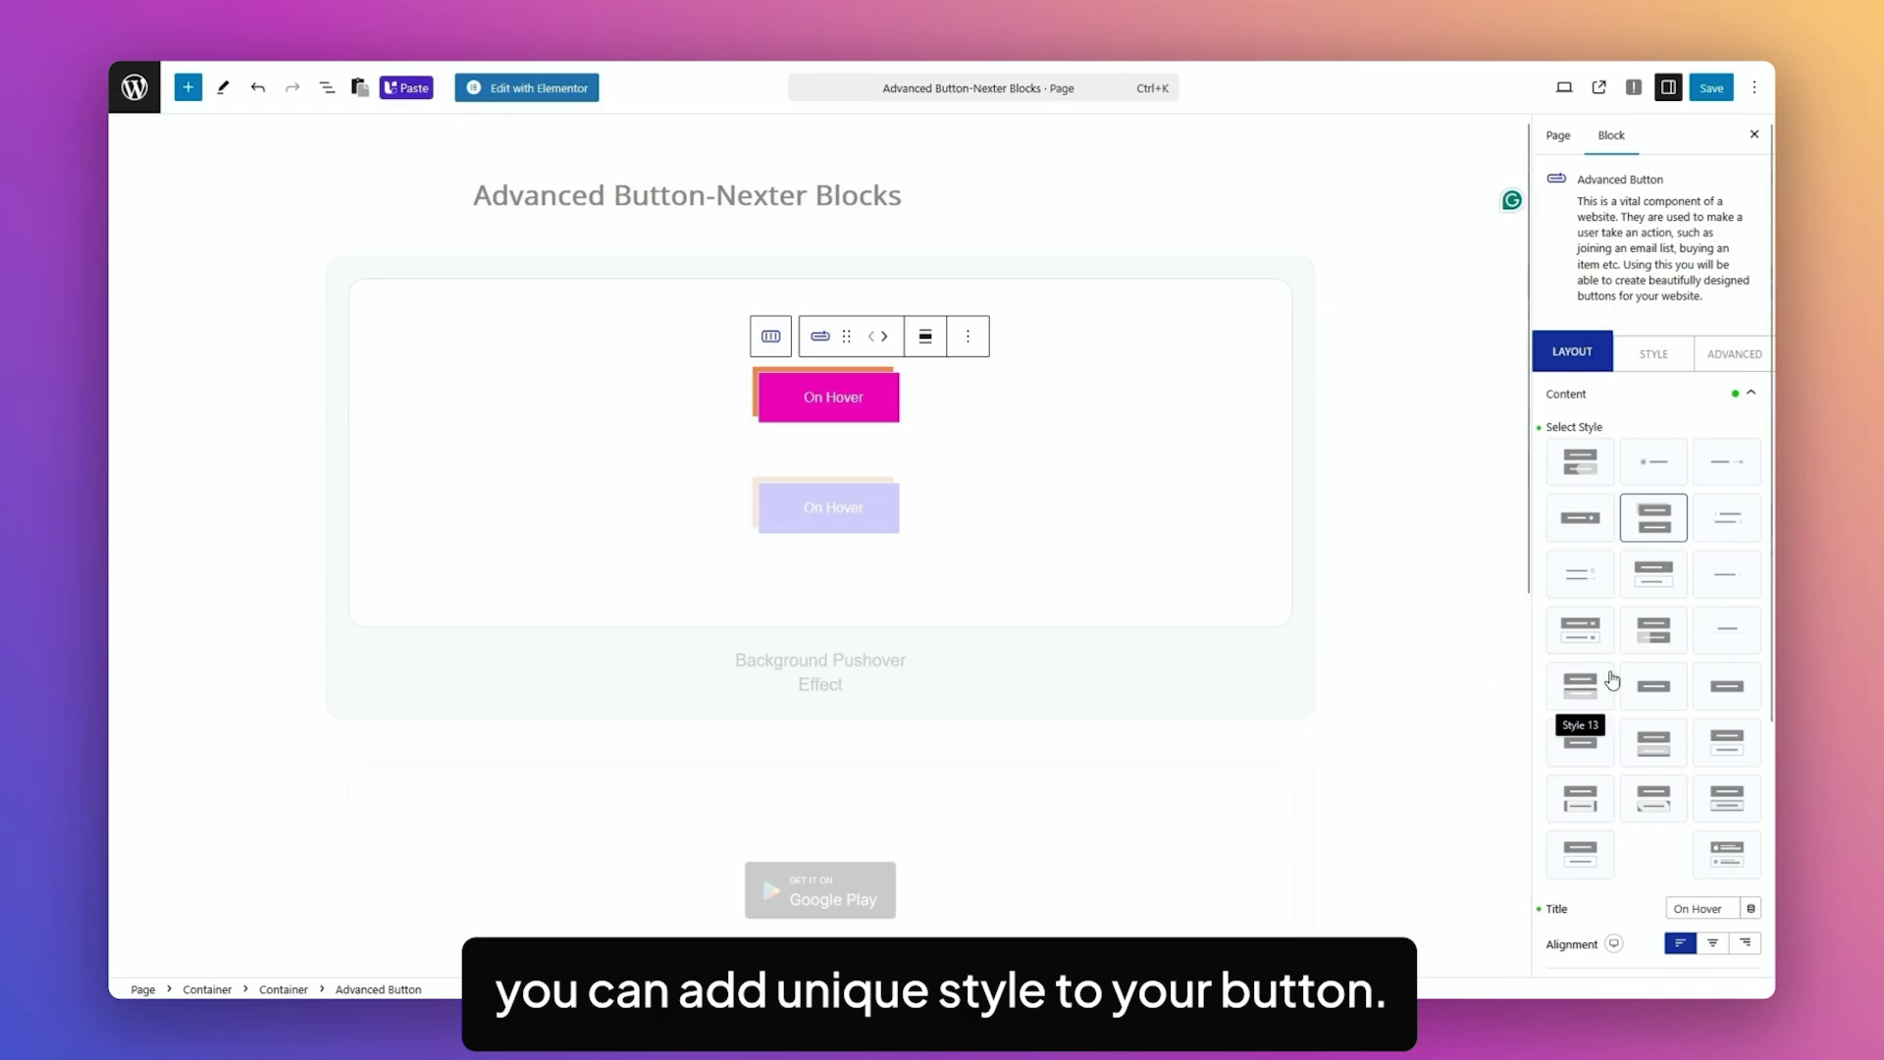
# Step: Try other layout styles on the pink On Hover button, ending with its original style
pyautogui.click(1578, 470)
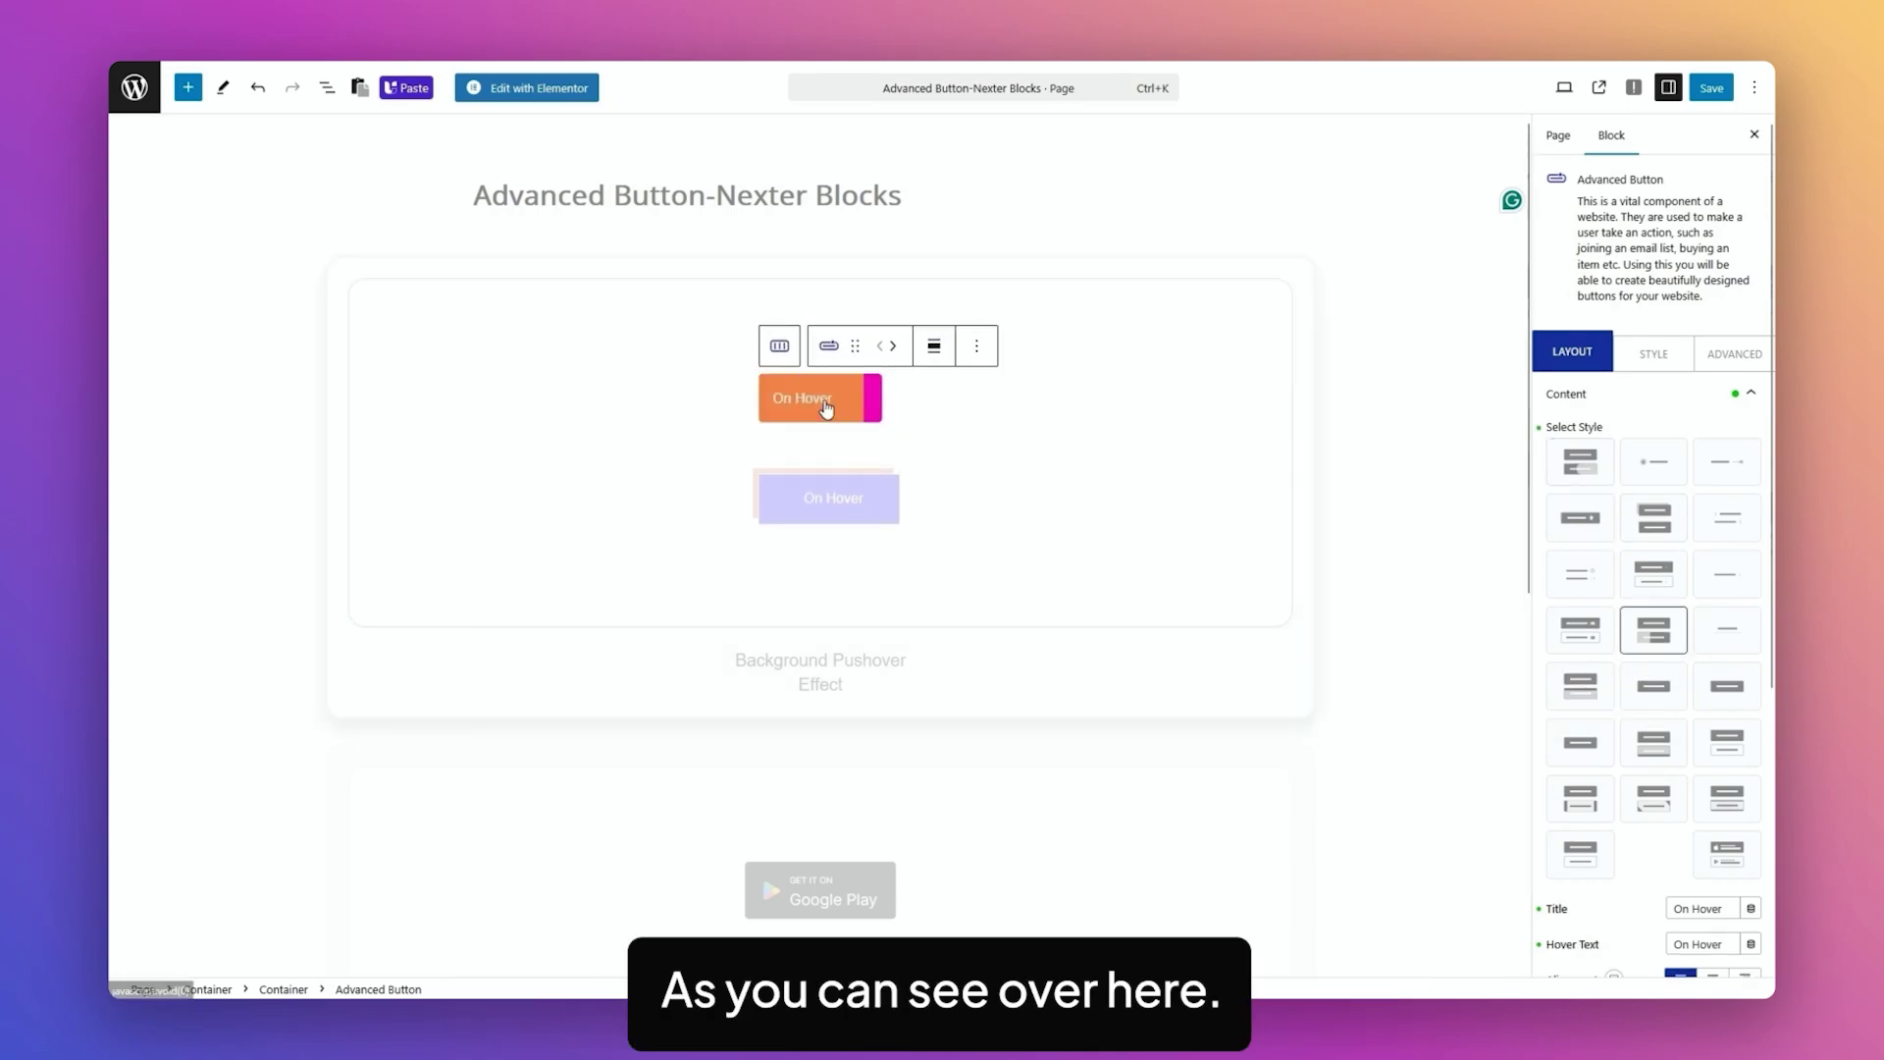
pyautogui.click(1581, 692)
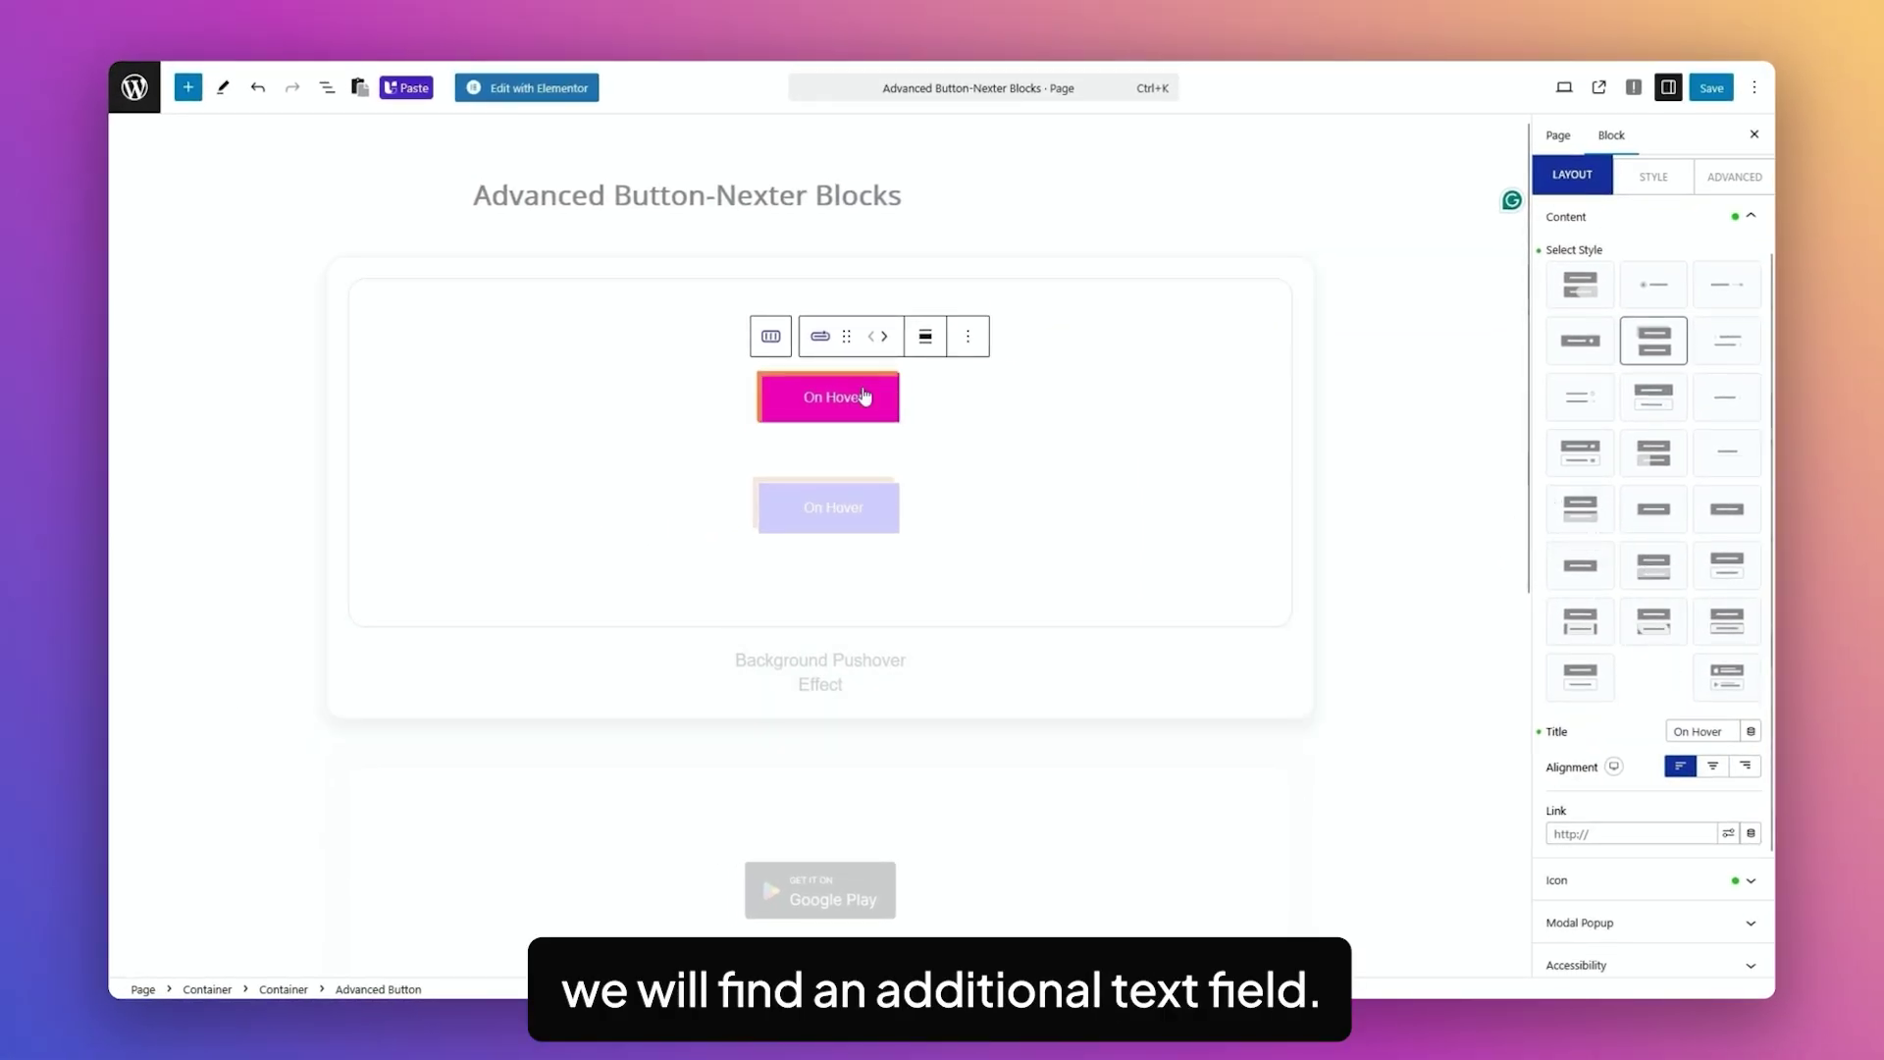
# Step: Try the icon library as the Google Play button's icon source, browse Font Awesome, and return the icon type to image
pyautogui.scroll(-3, 1259, 707)
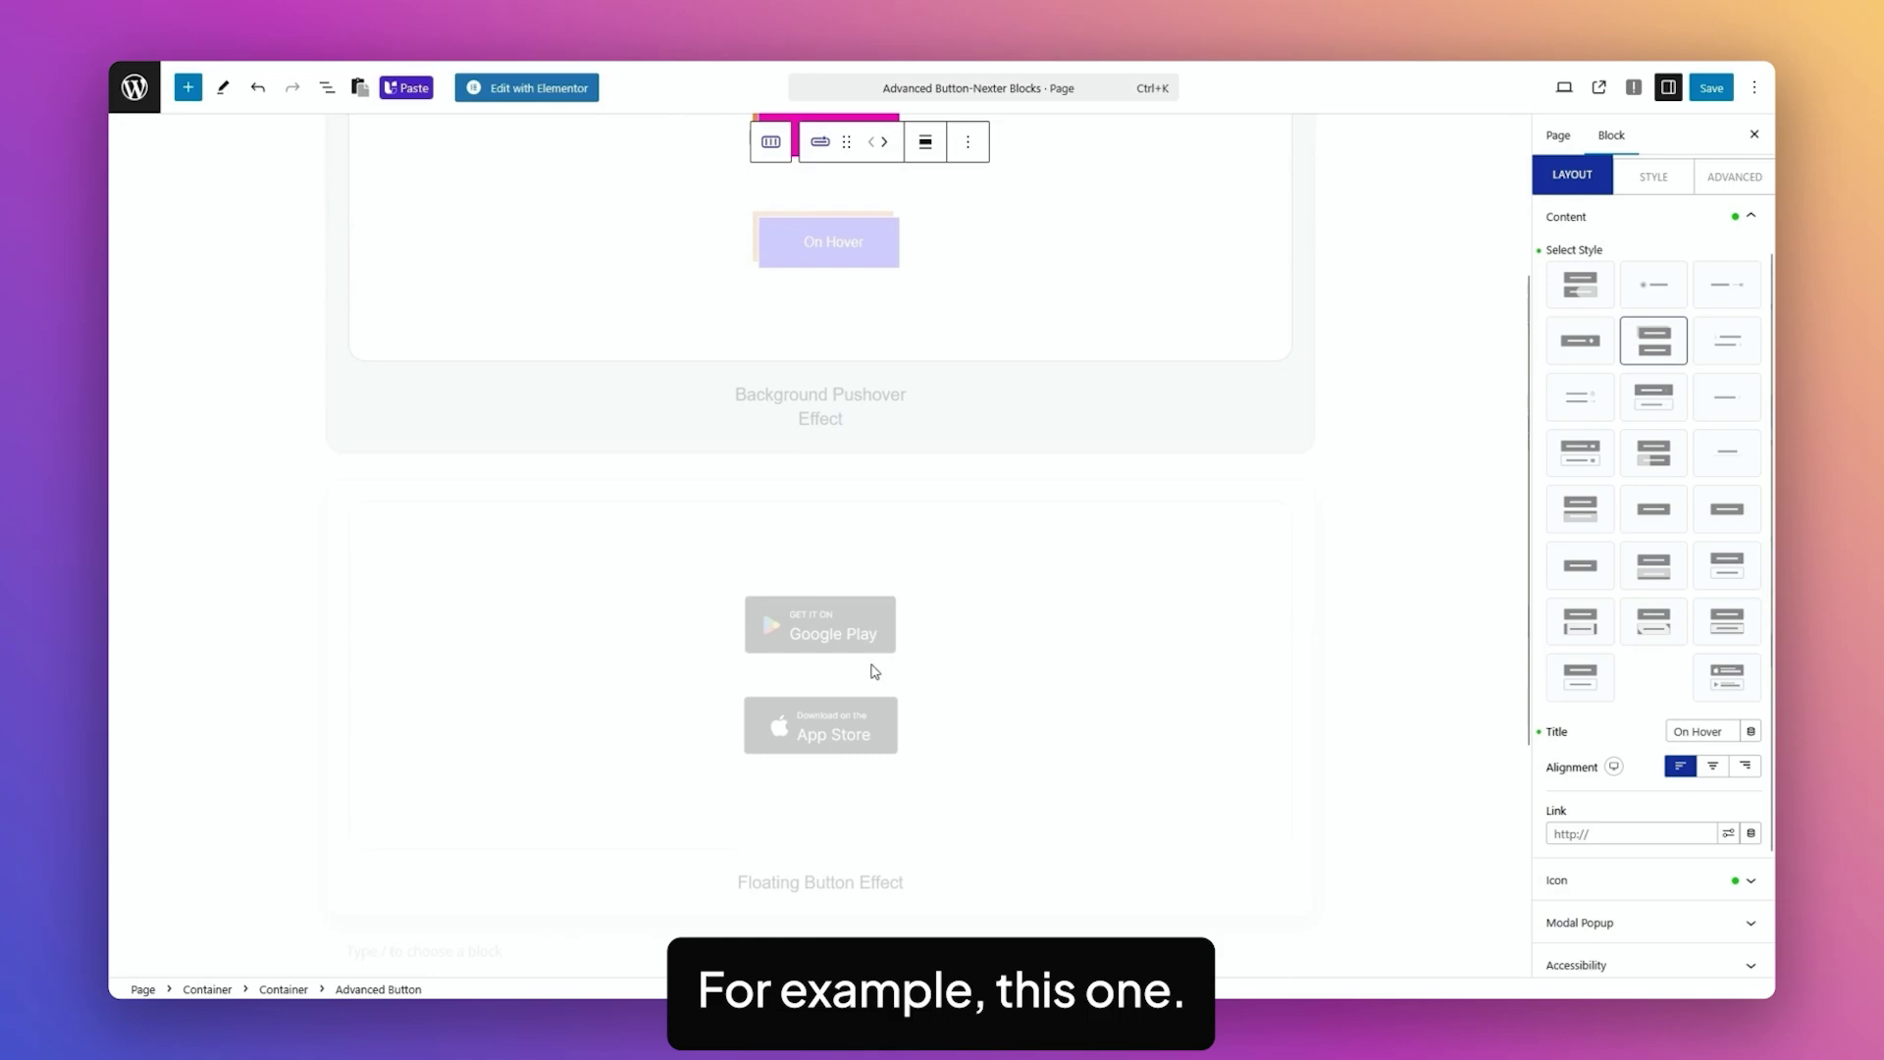
pyautogui.click(889, 628)
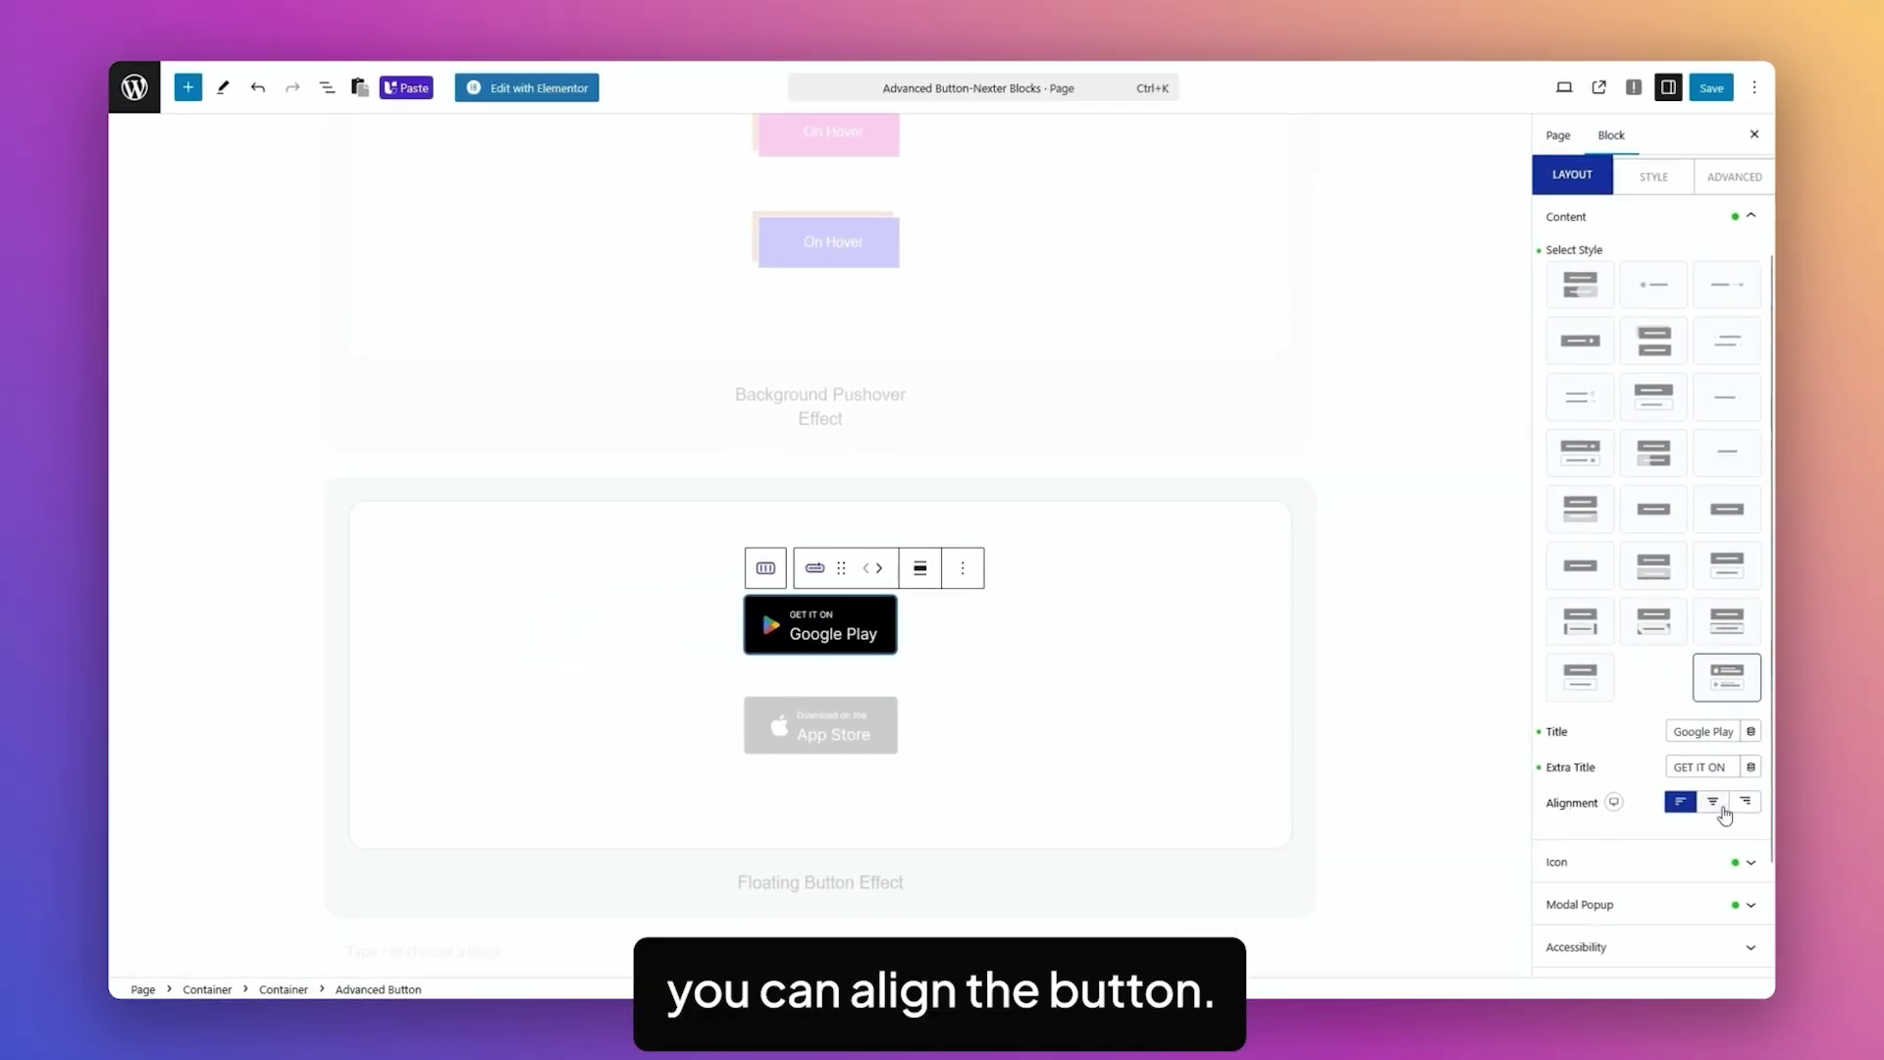
pyautogui.click(1589, 861)
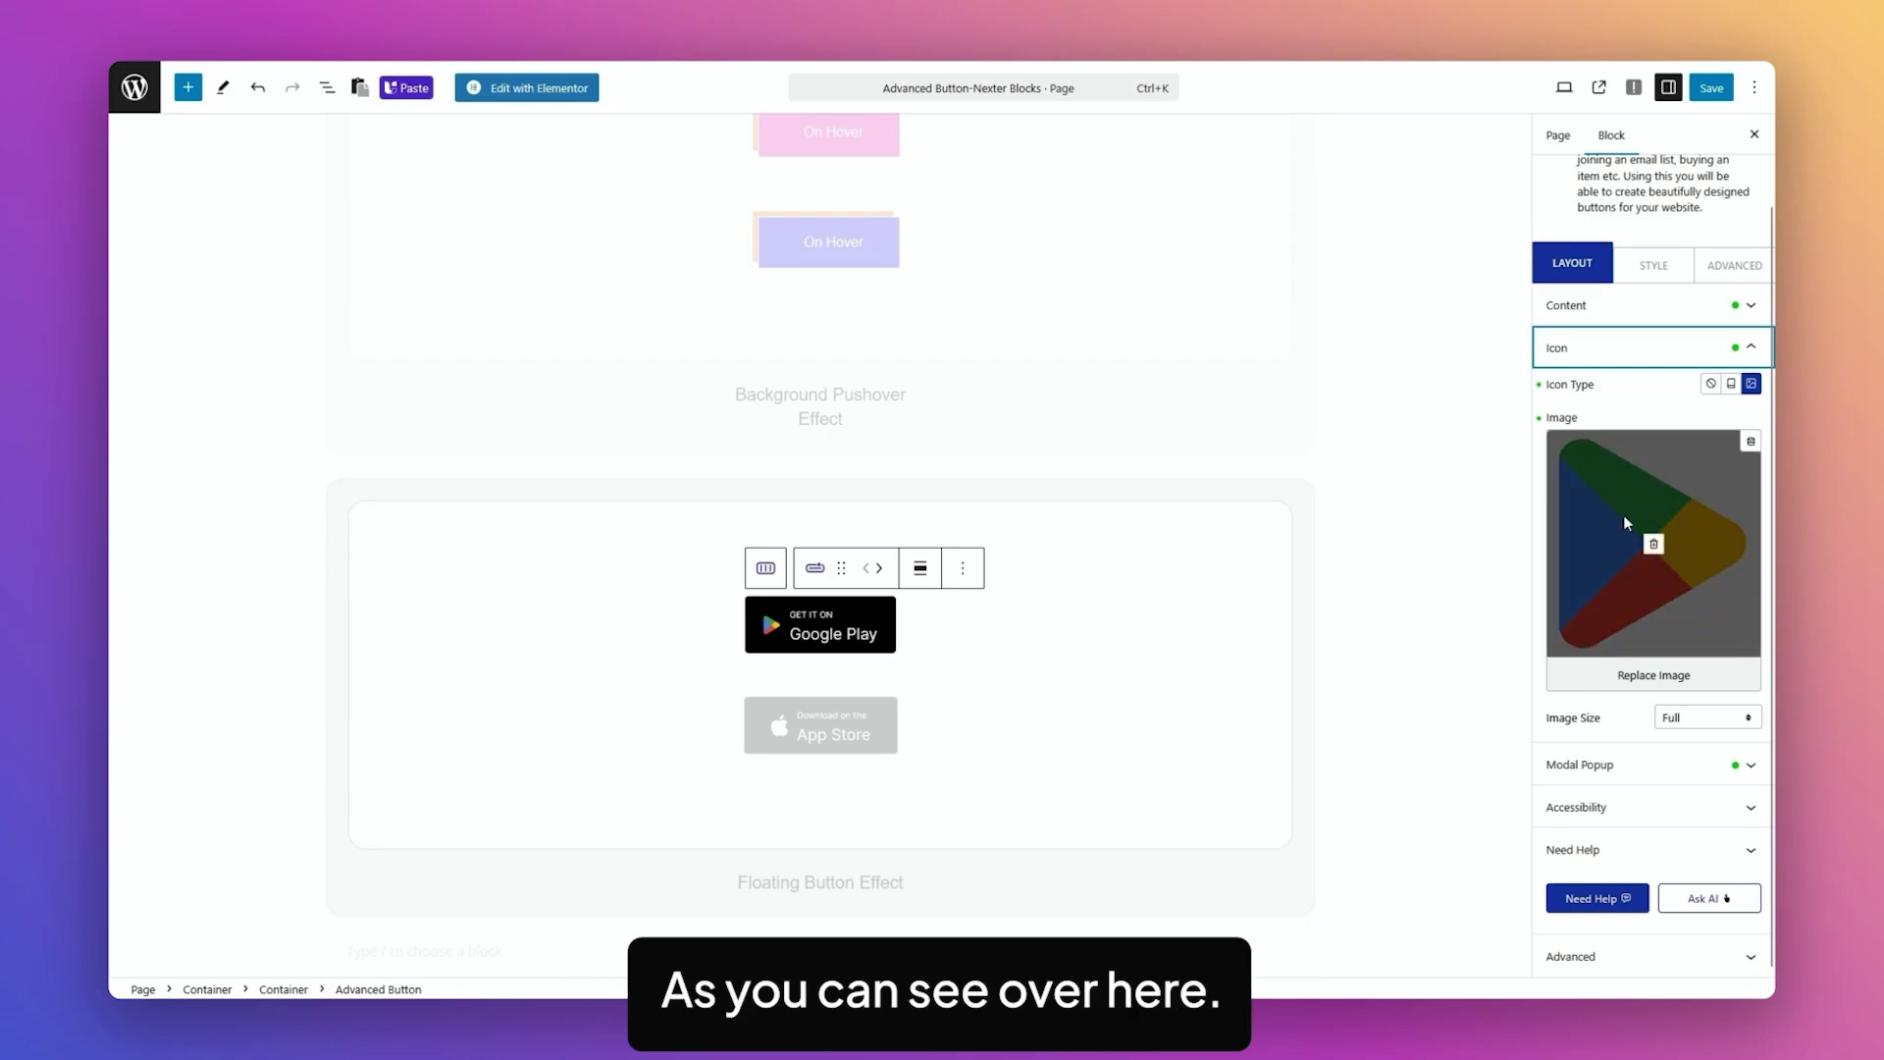
pyautogui.click(1732, 384)
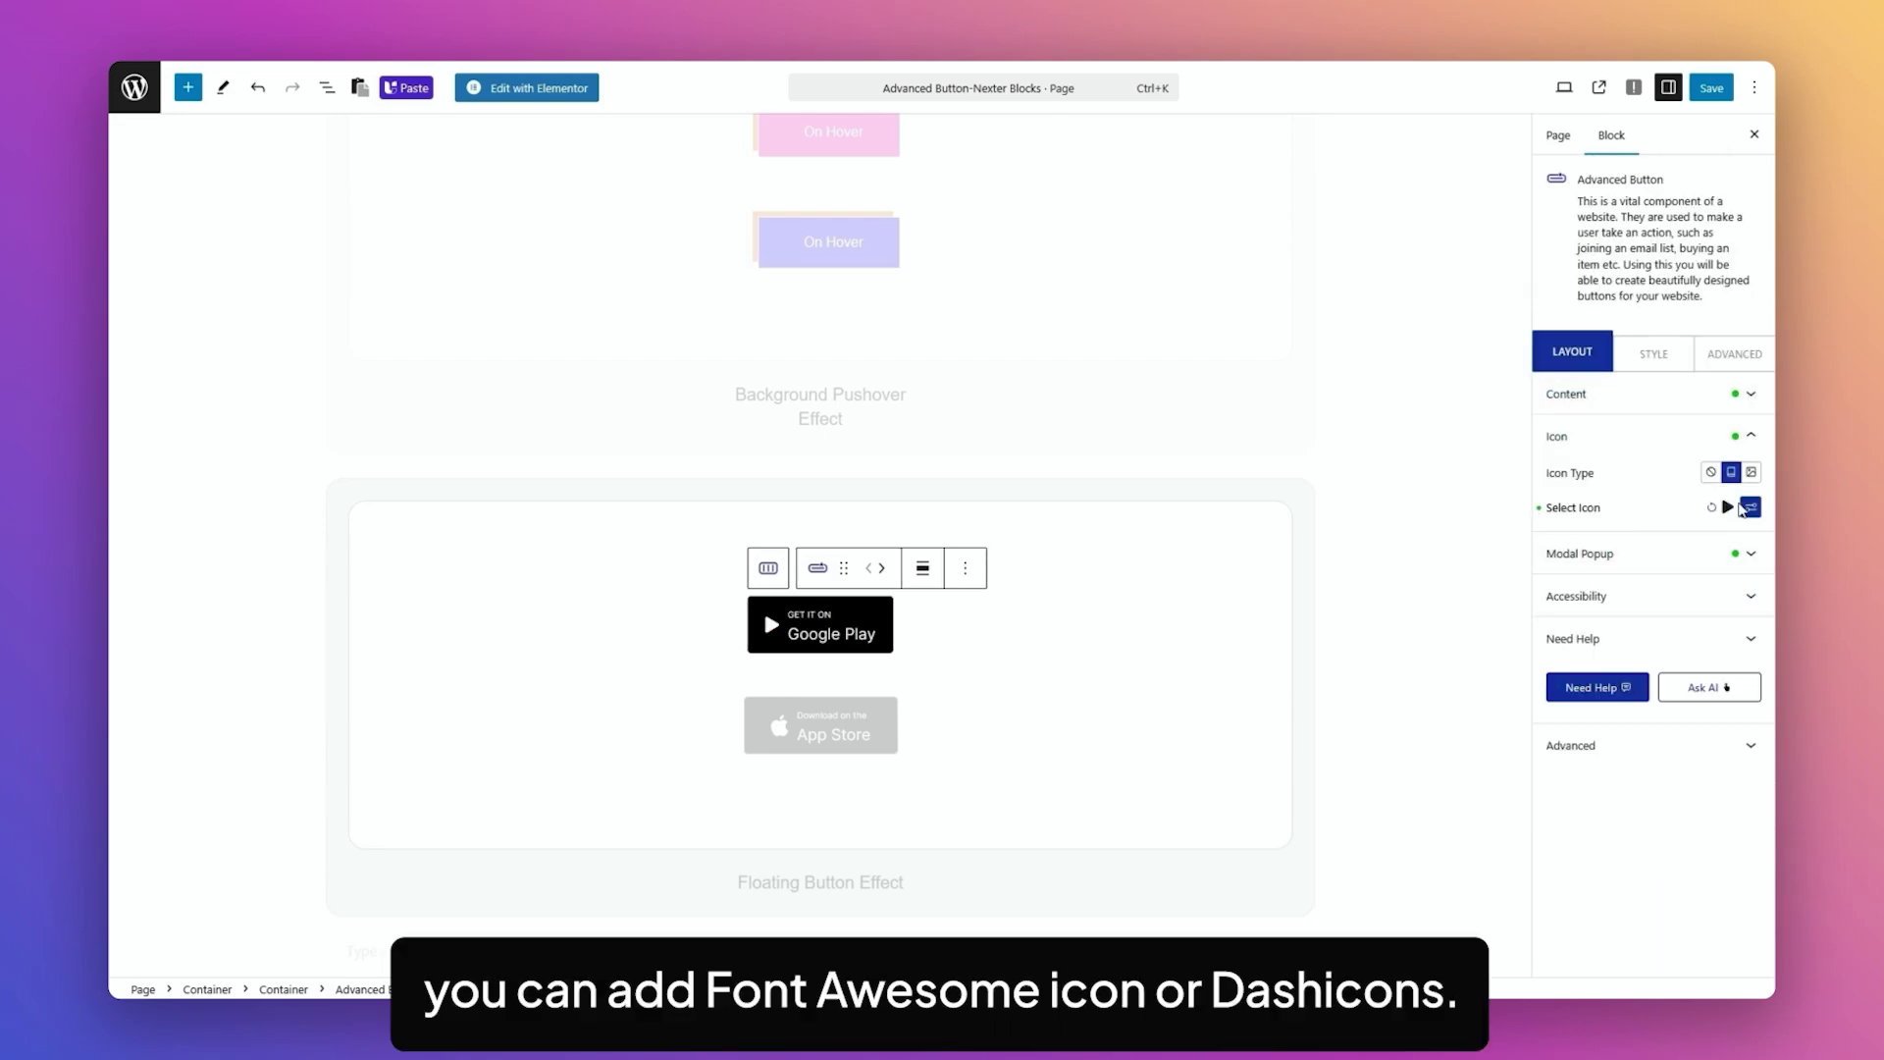
pyautogui.click(1749, 507)
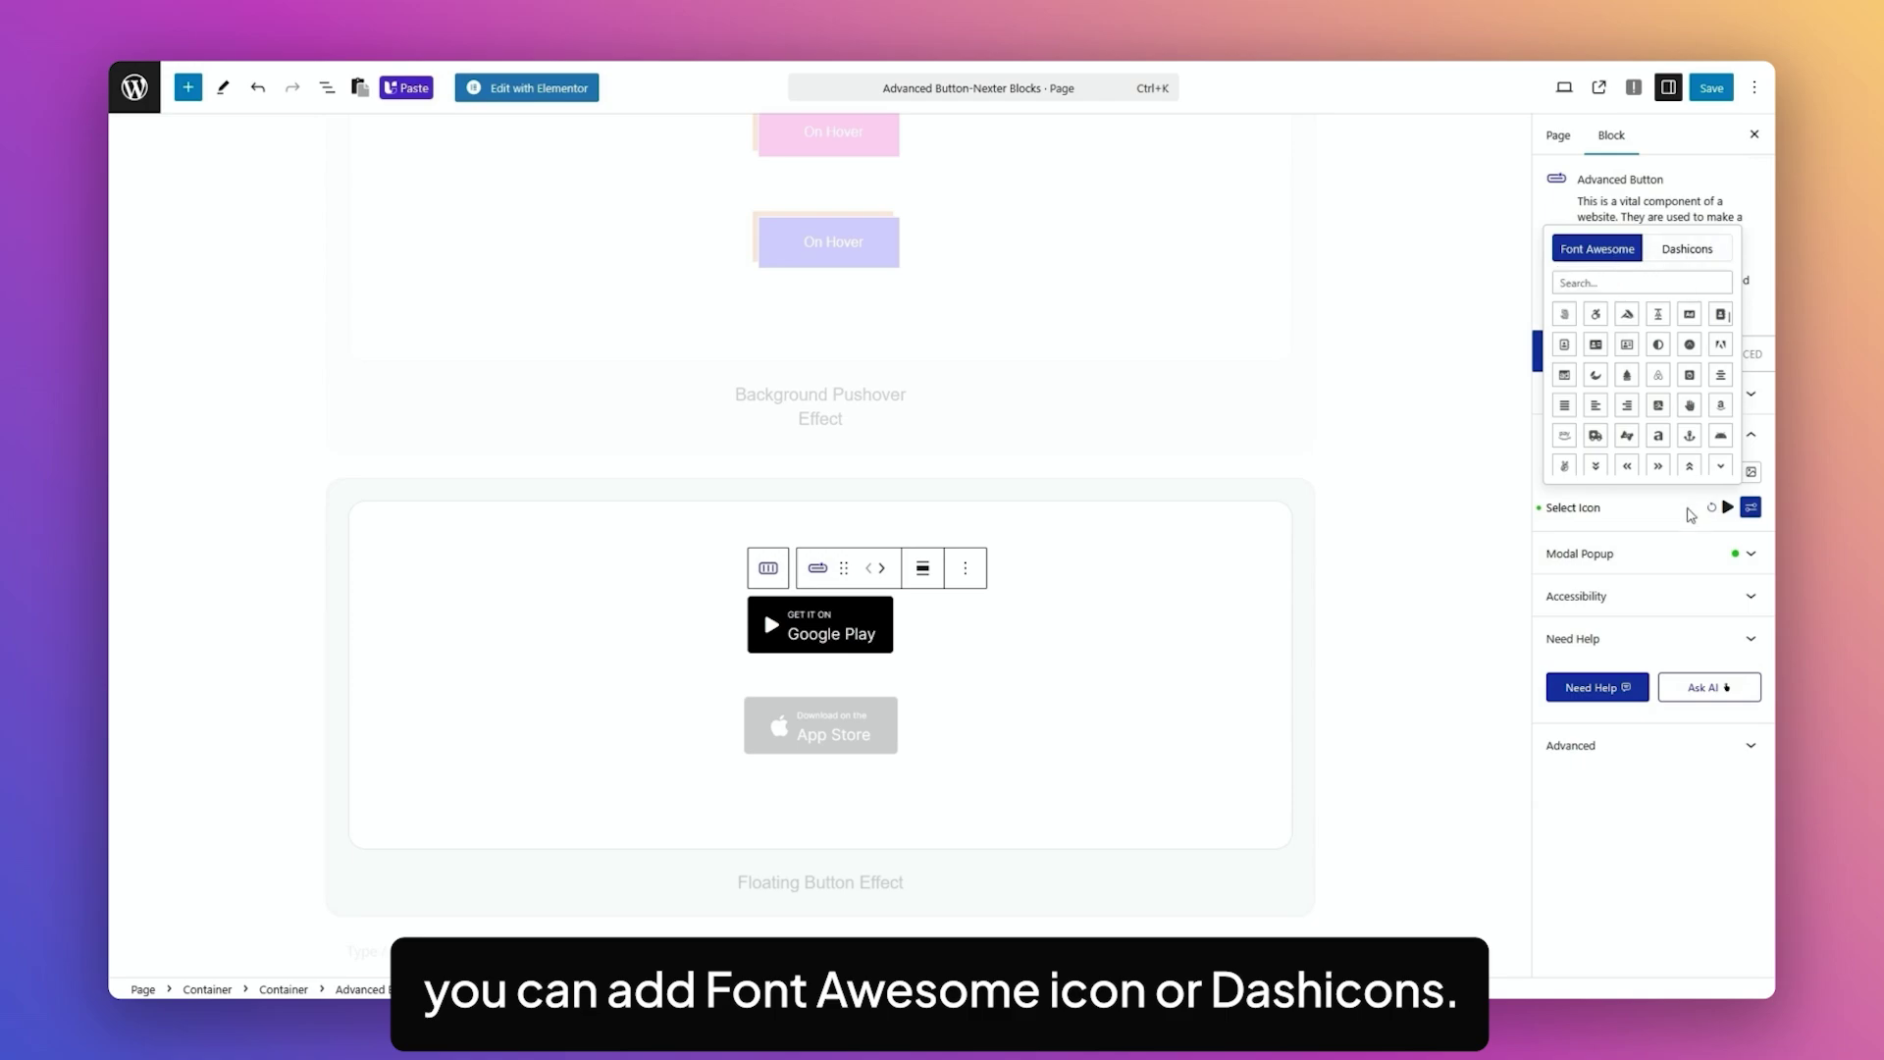
pyautogui.click(1688, 510)
pyautogui.click(1753, 474)
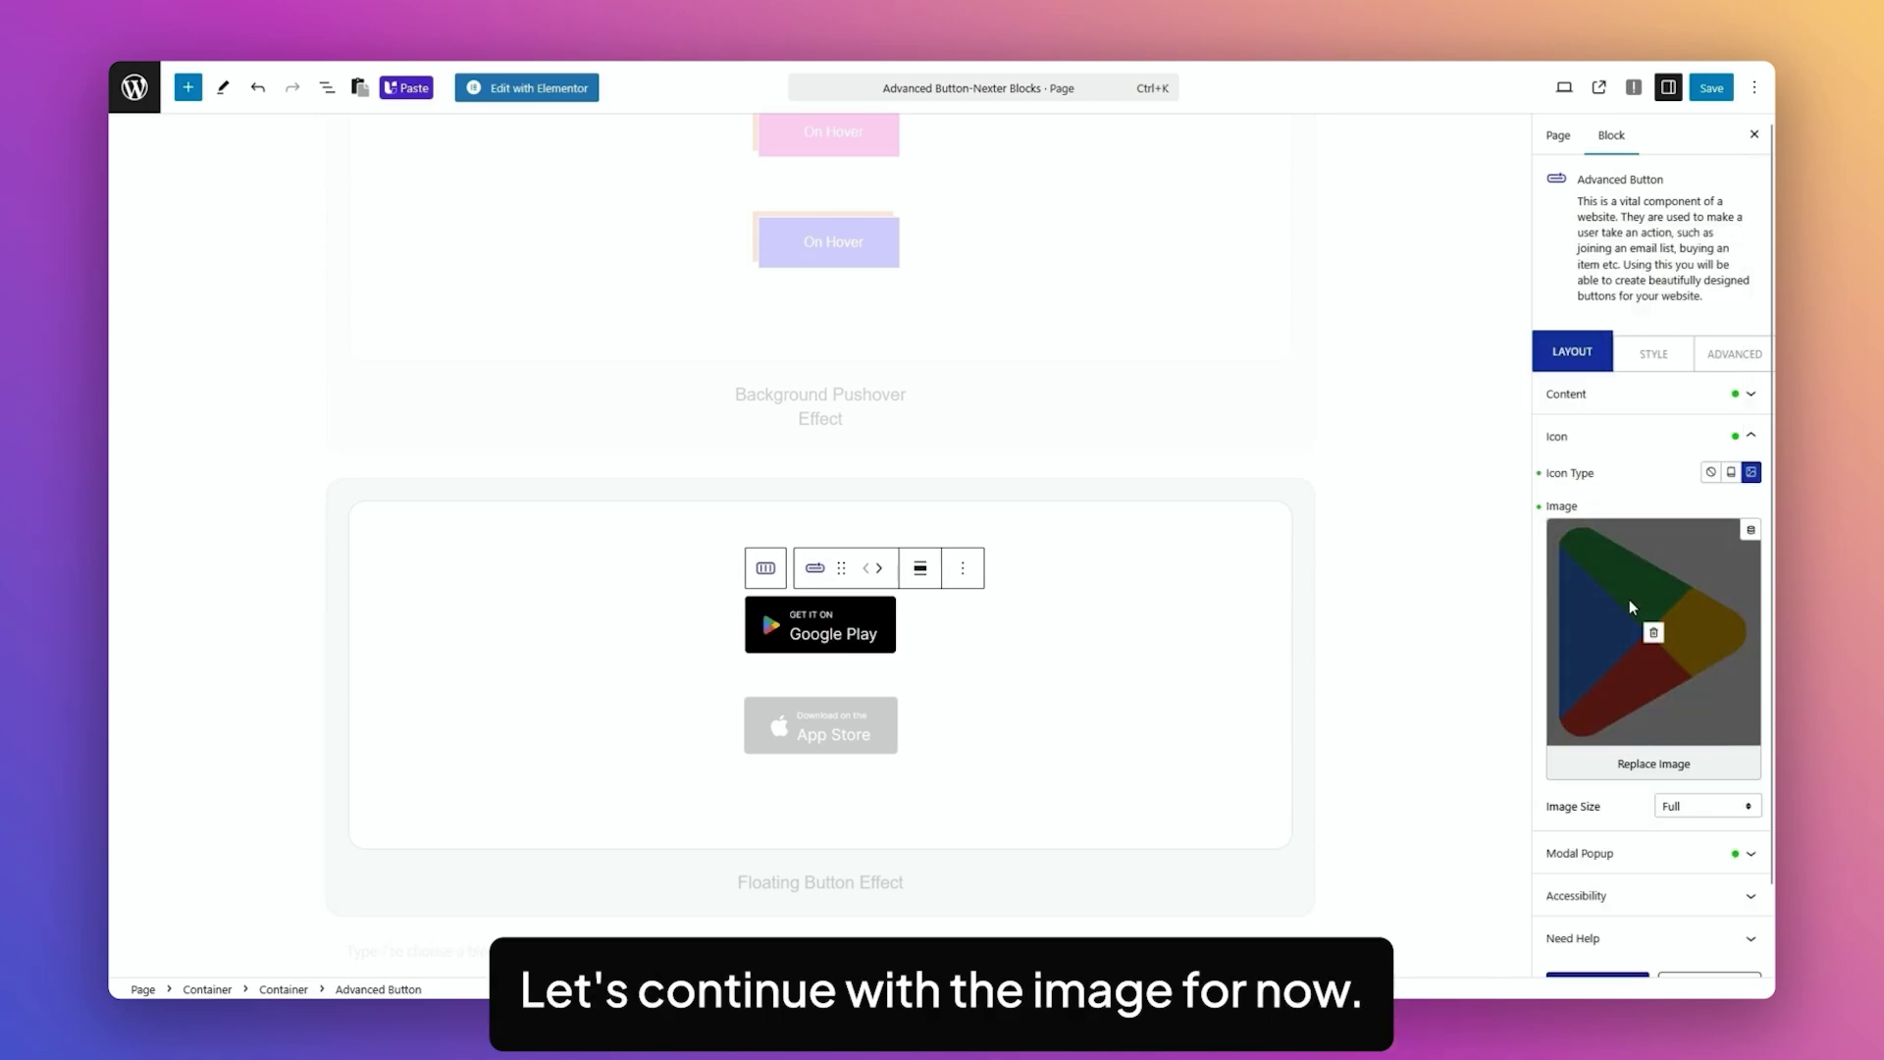
# Step: Enable the modal popup on click for the Google Play button and look through the selectable templates
pyautogui.click(1632, 854)
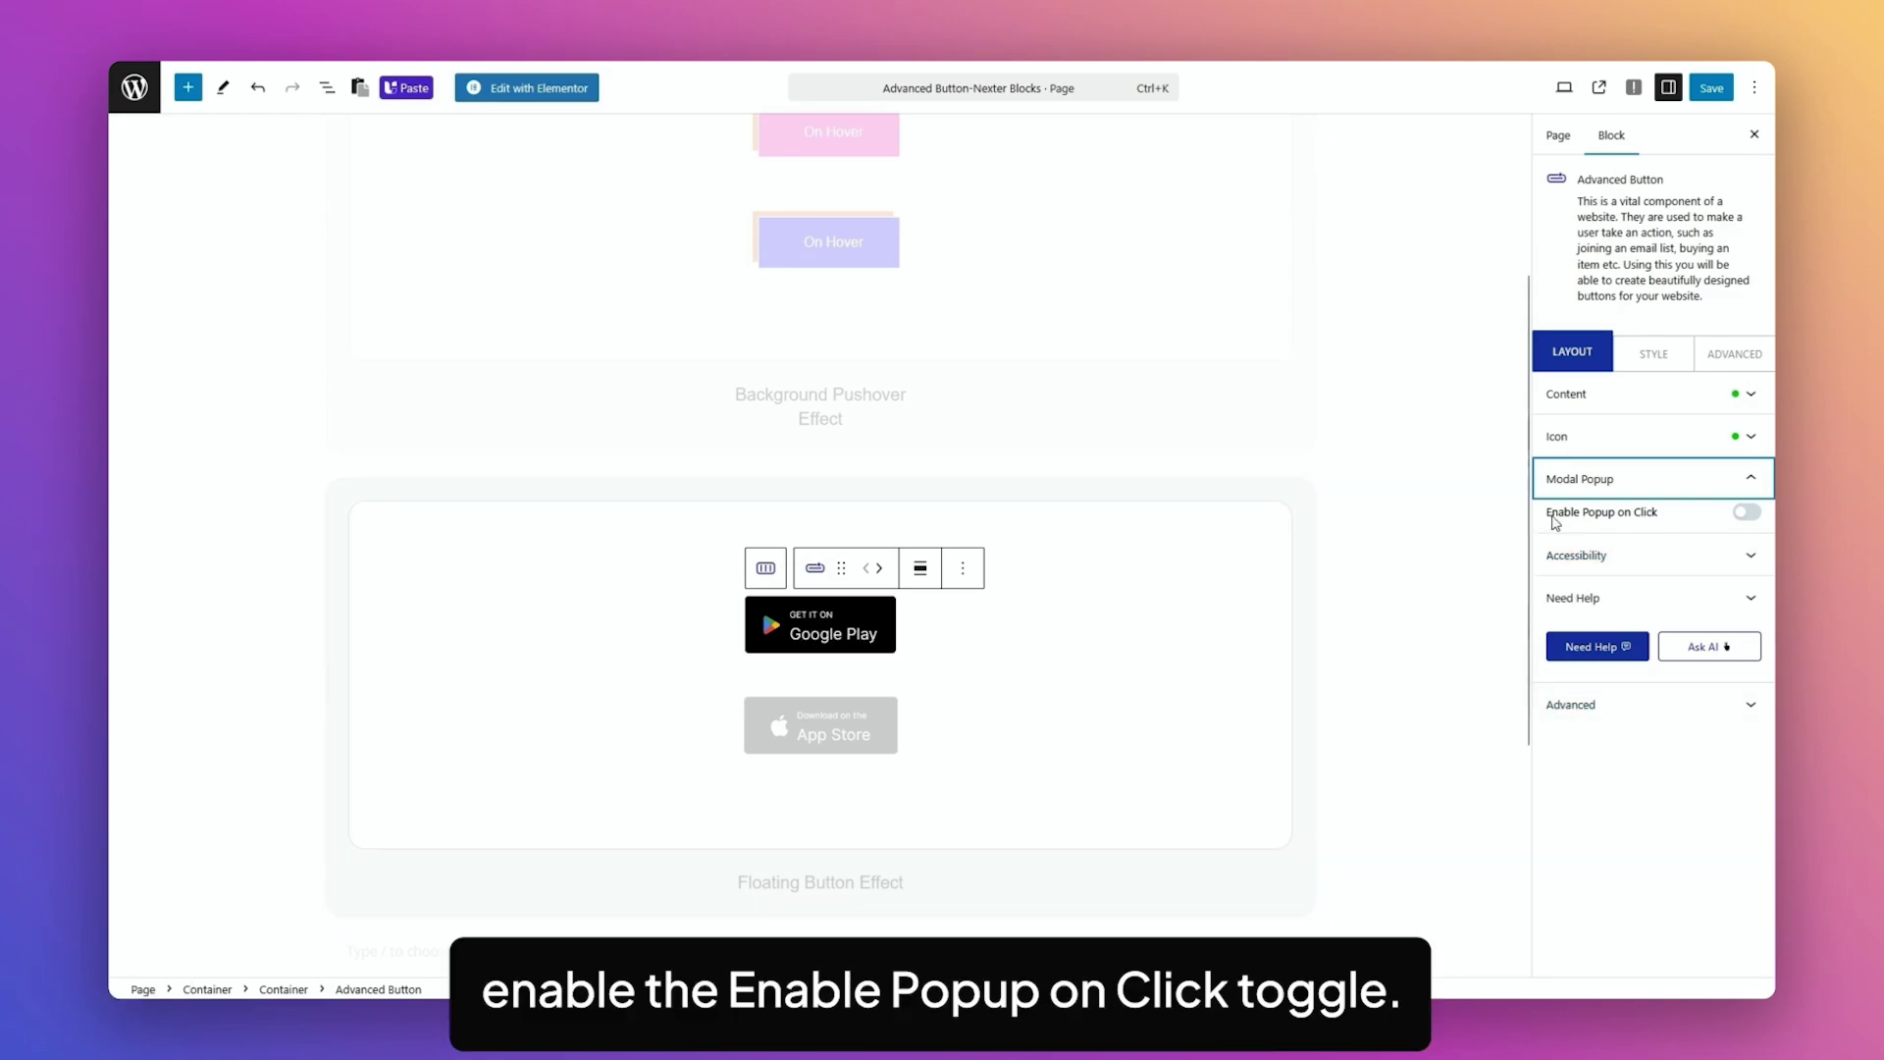
pyautogui.click(1746, 514)
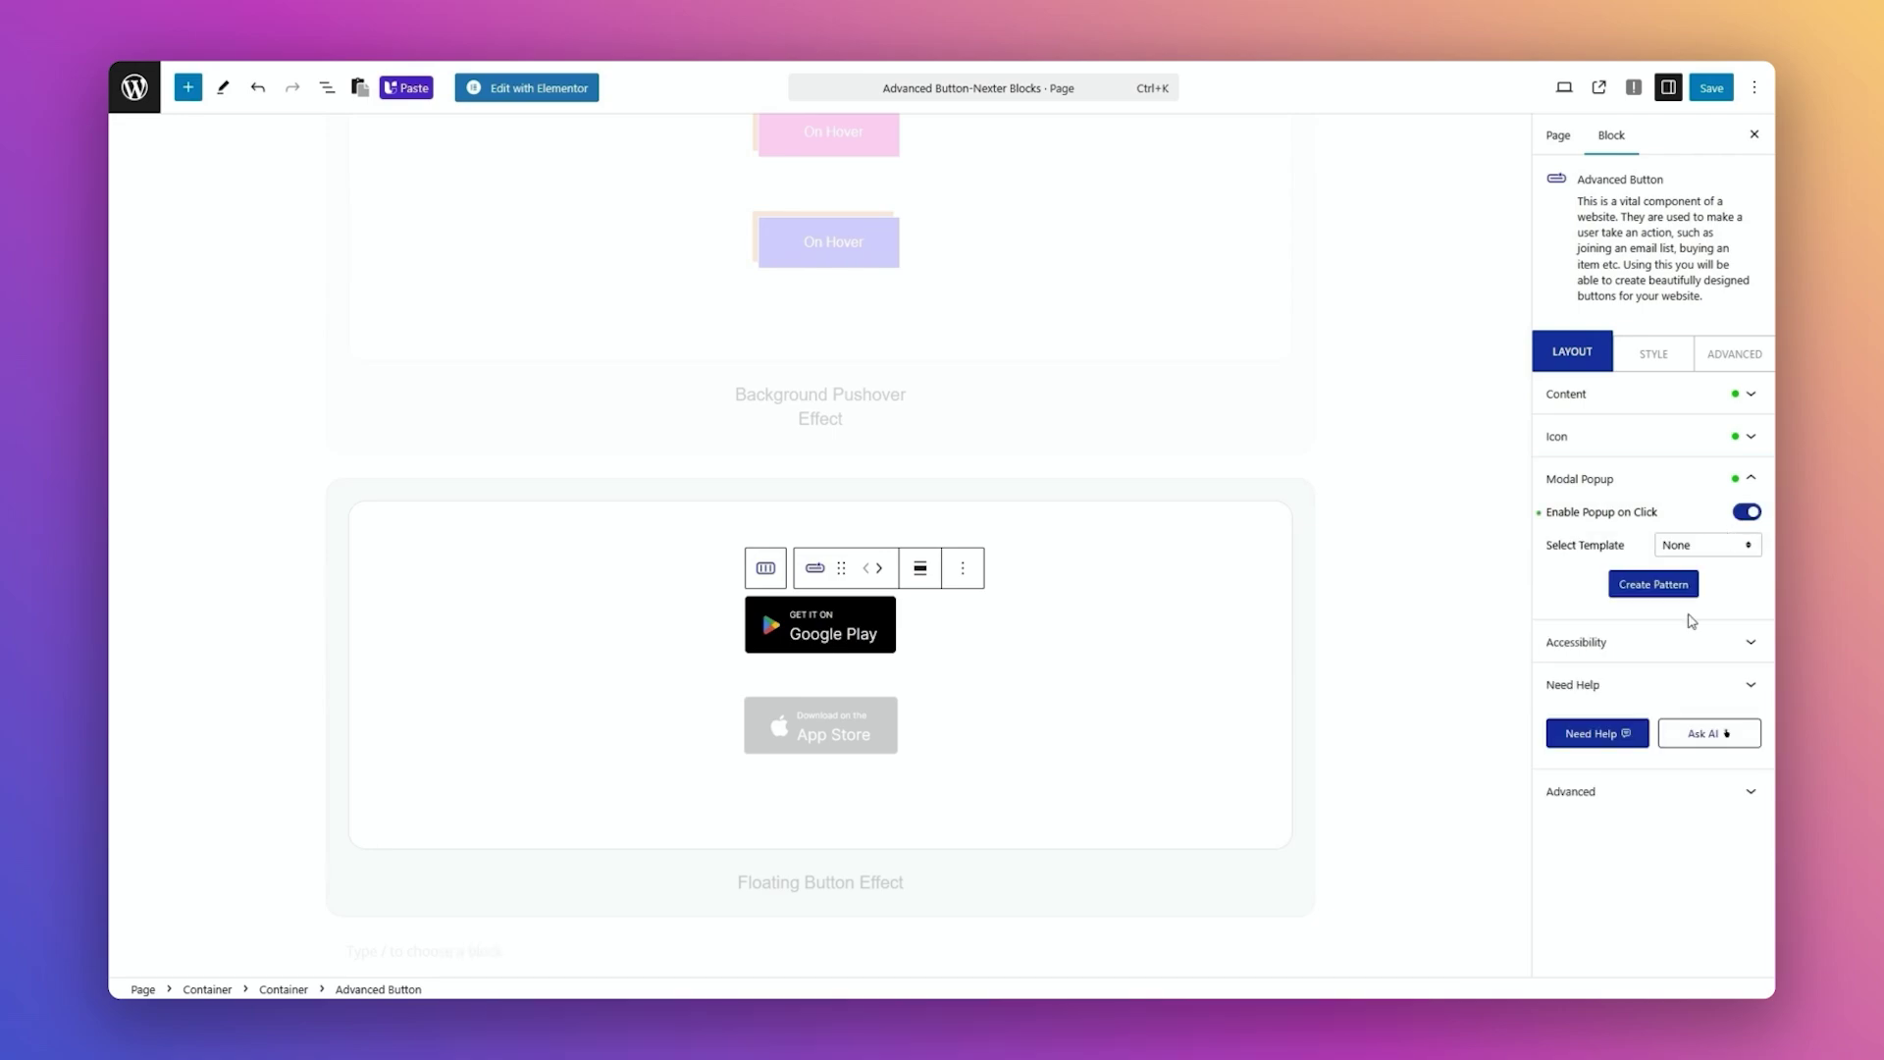
pyautogui.click(1748, 546)
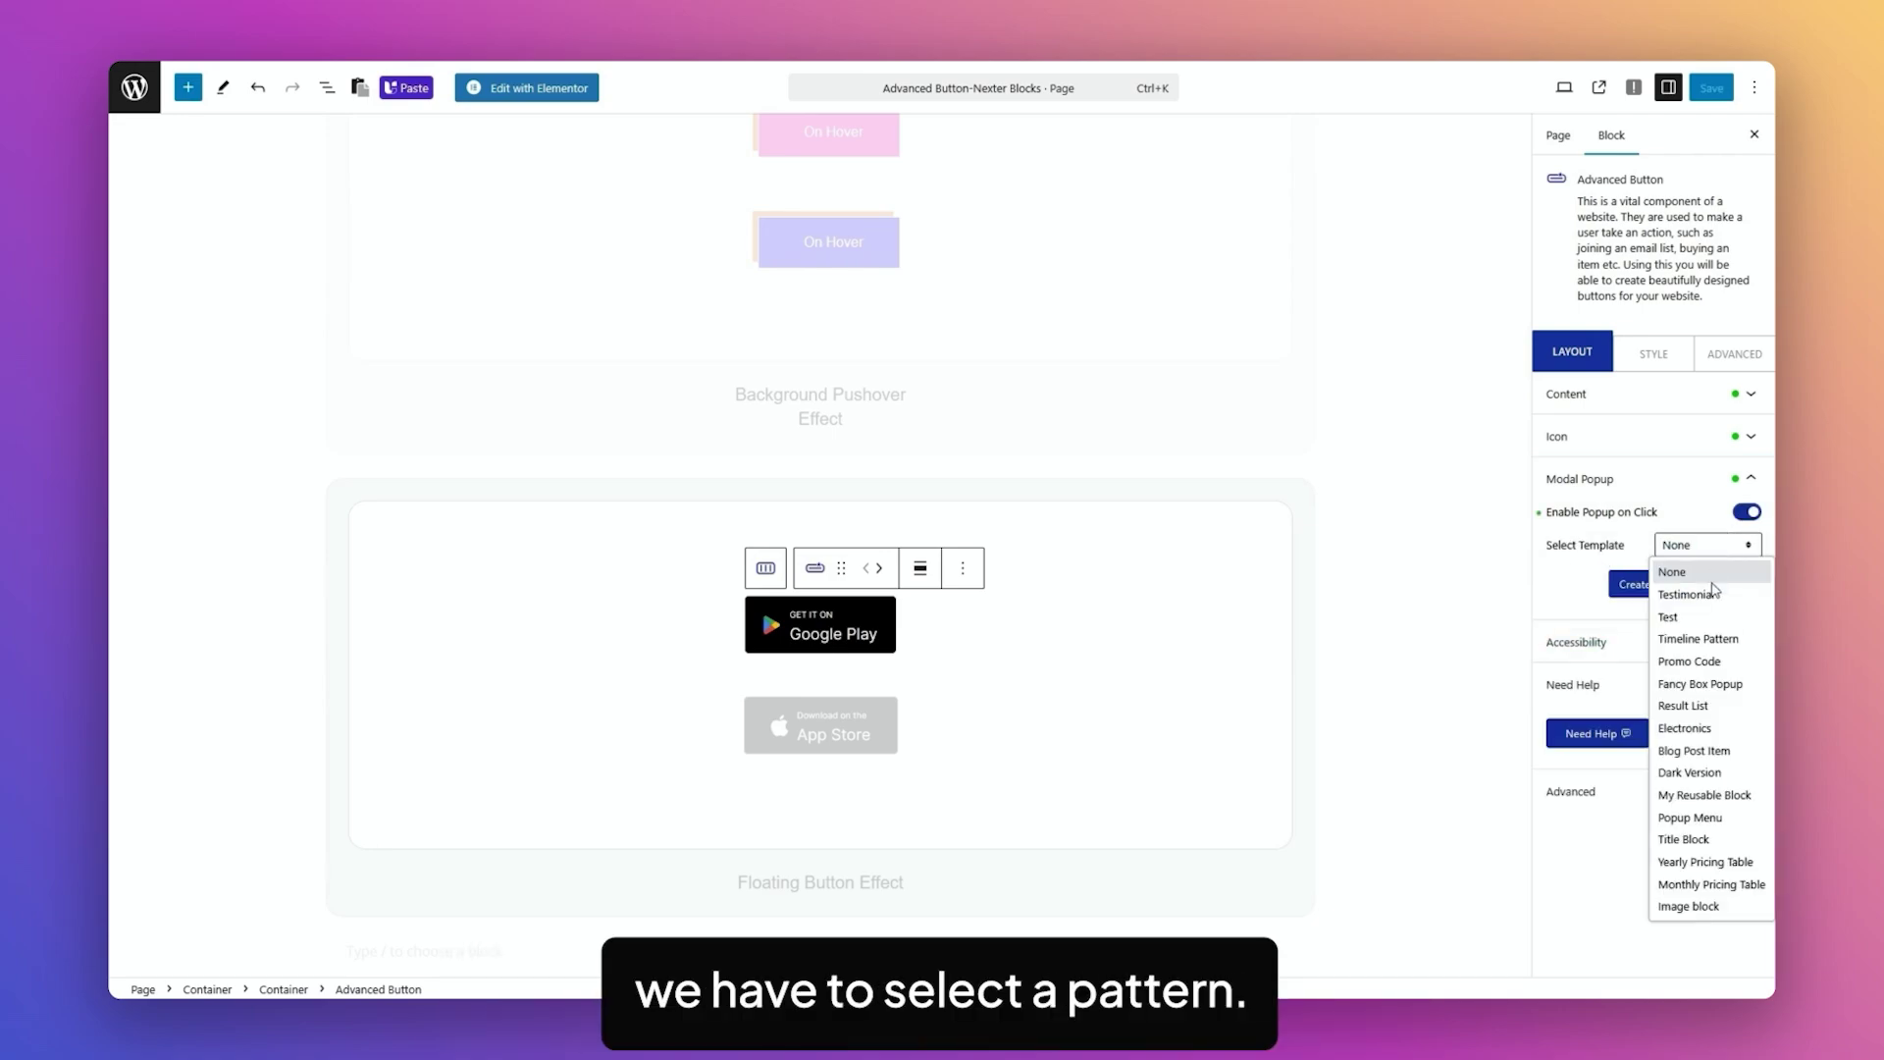
pyautogui.click(1555, 550)
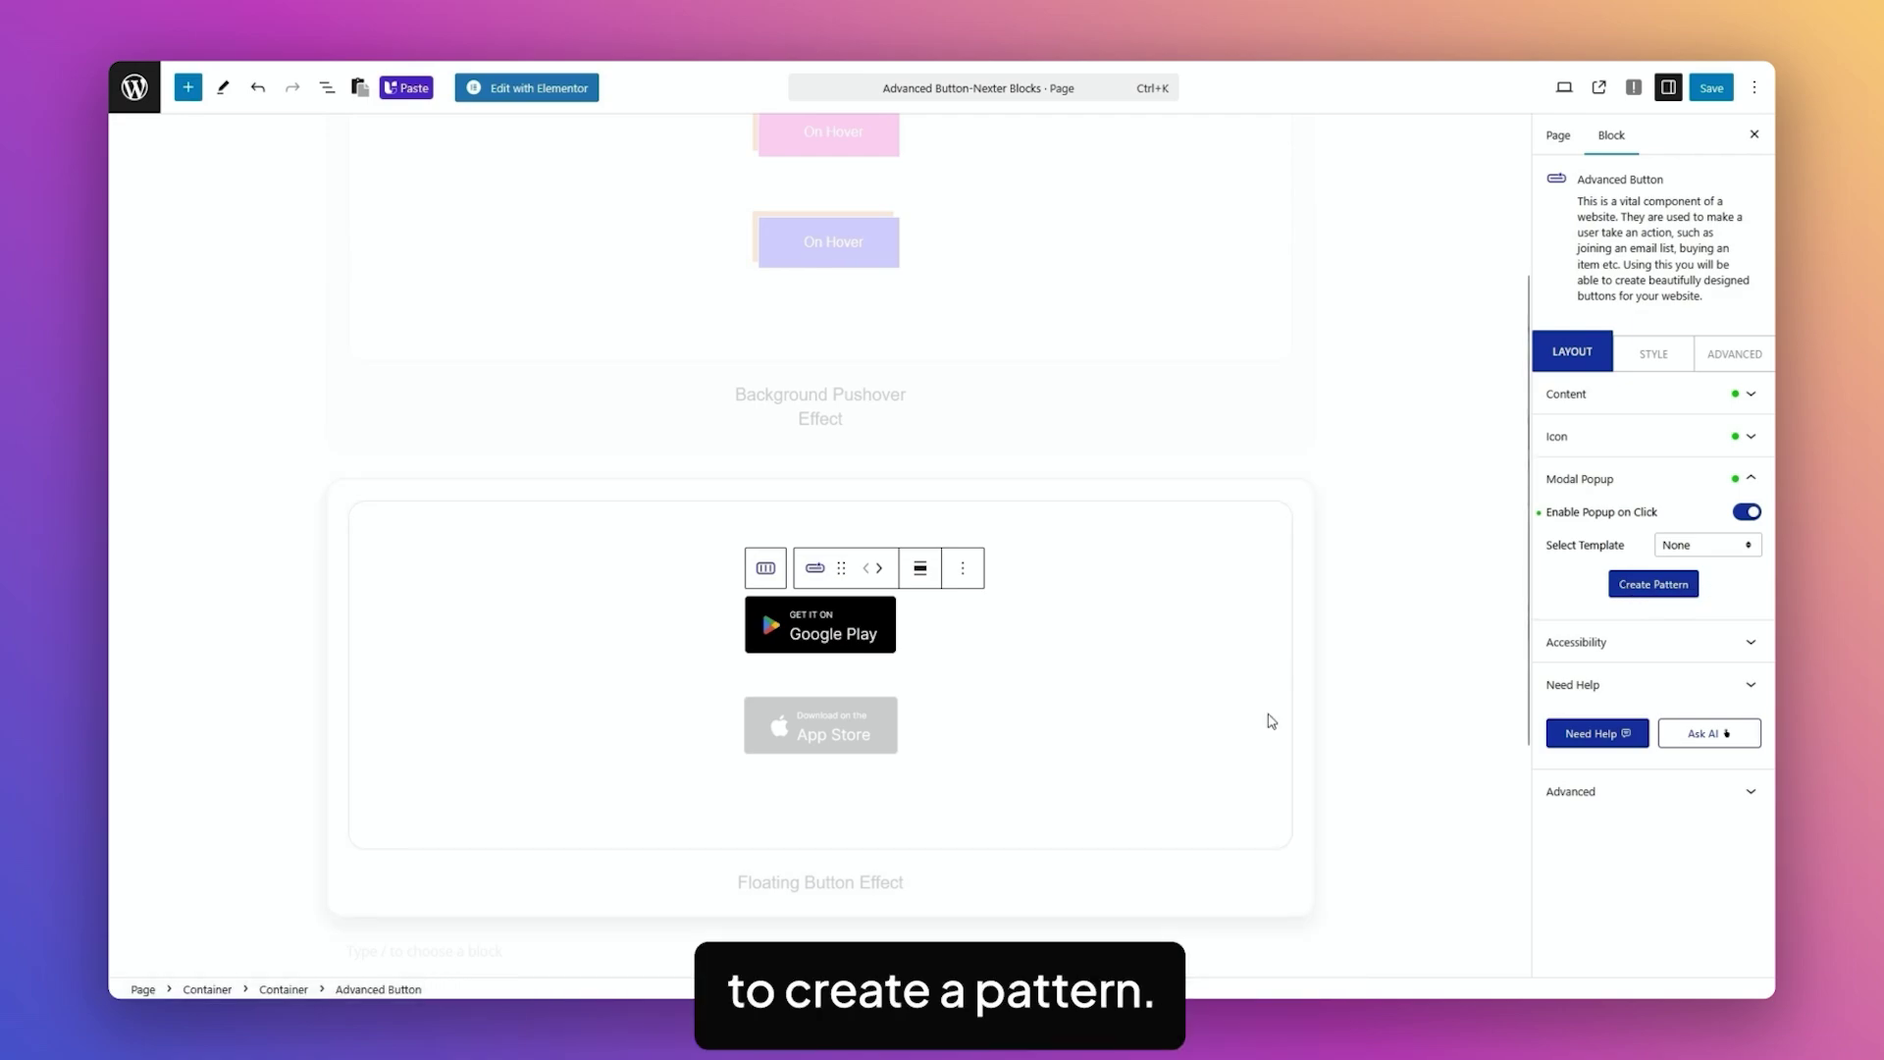
# Step: Examine the Google Play button's accessibility label option and its custom and global typography settings
pyautogui.click(1672, 646)
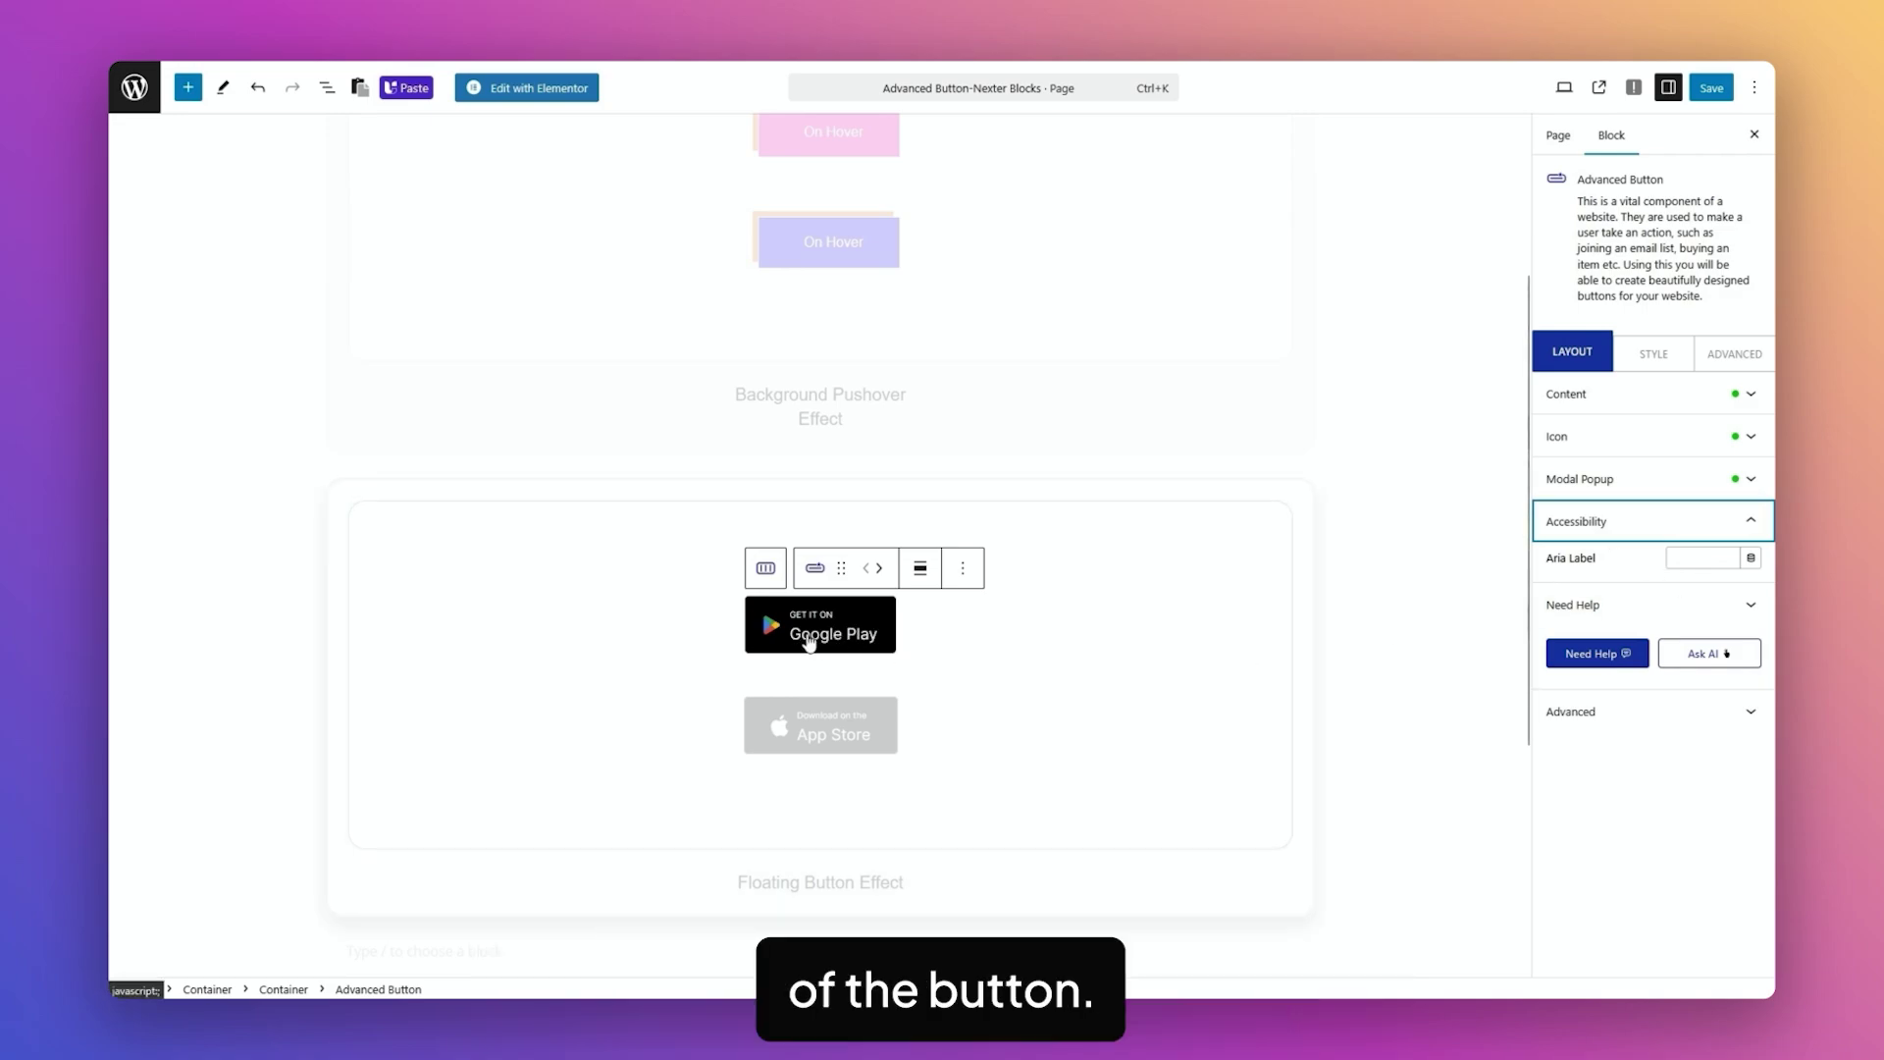
pyautogui.click(1654, 353)
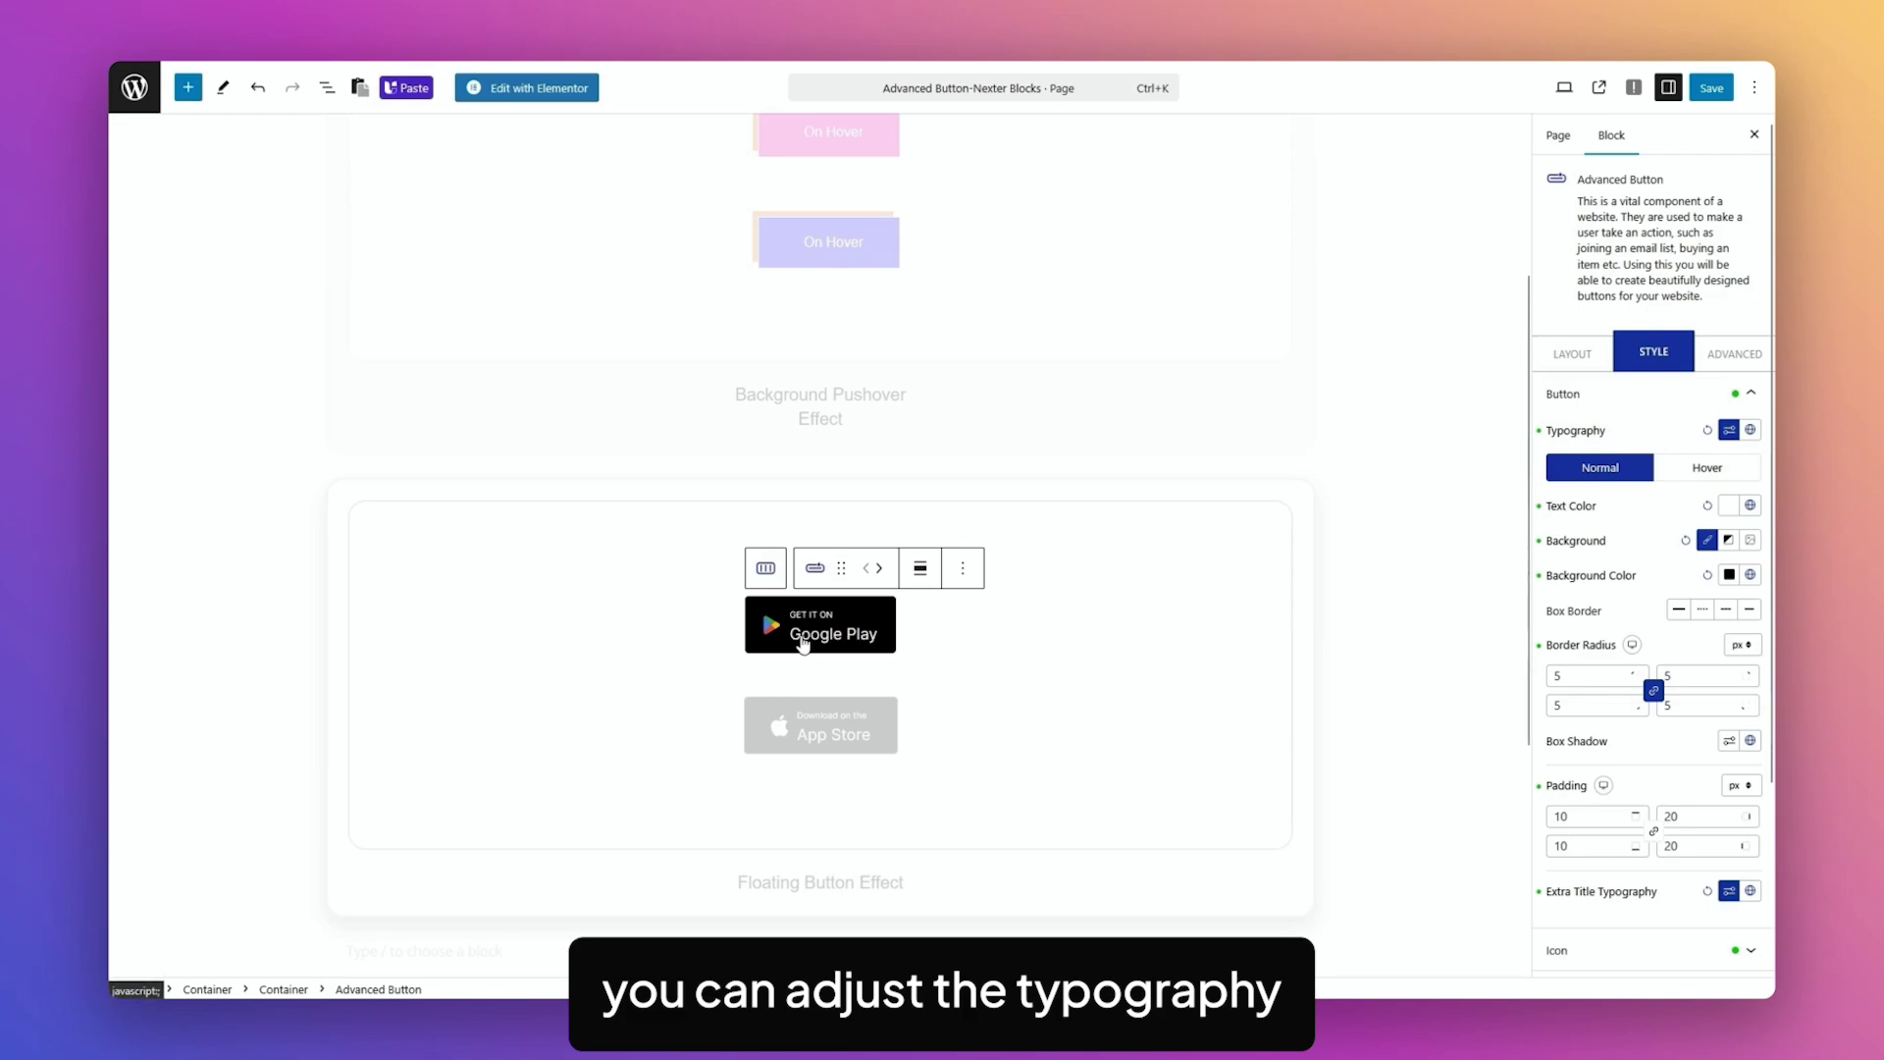
pyautogui.click(1730, 430)
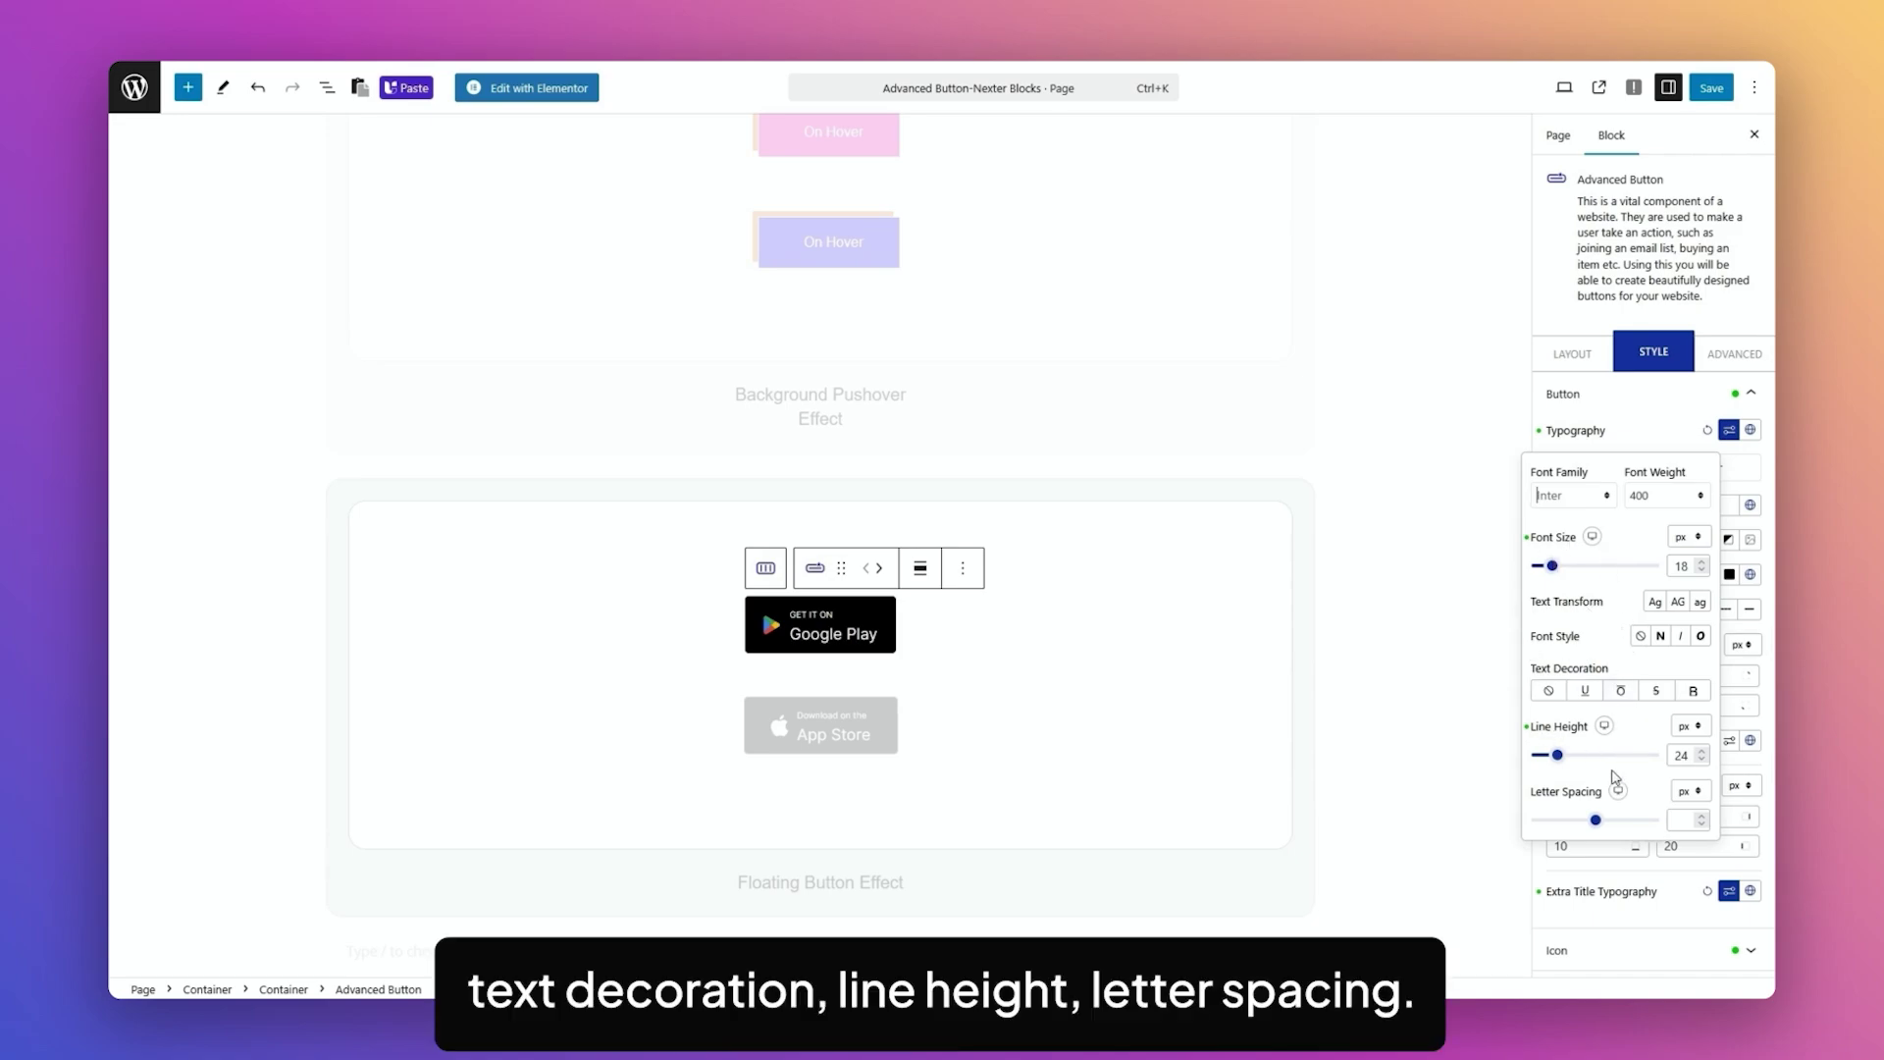
pyautogui.click(1752, 434)
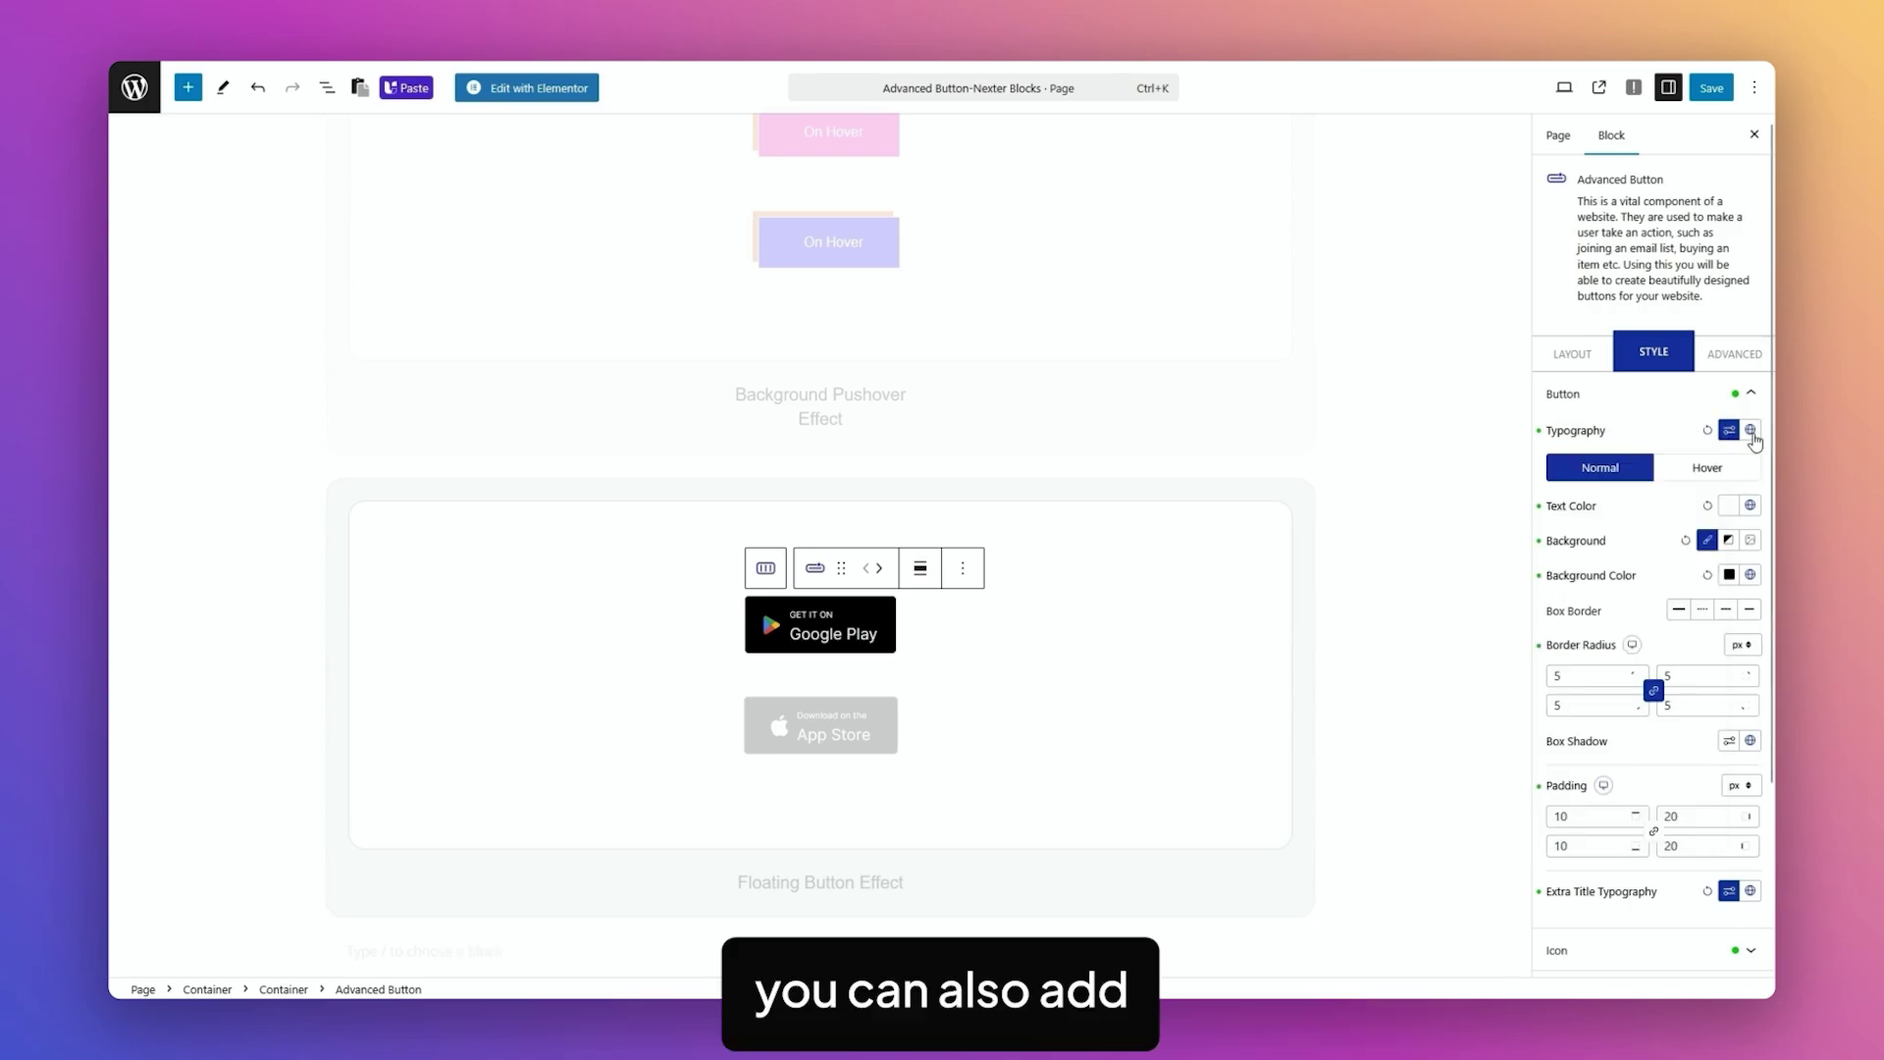
pyautogui.click(1750, 432)
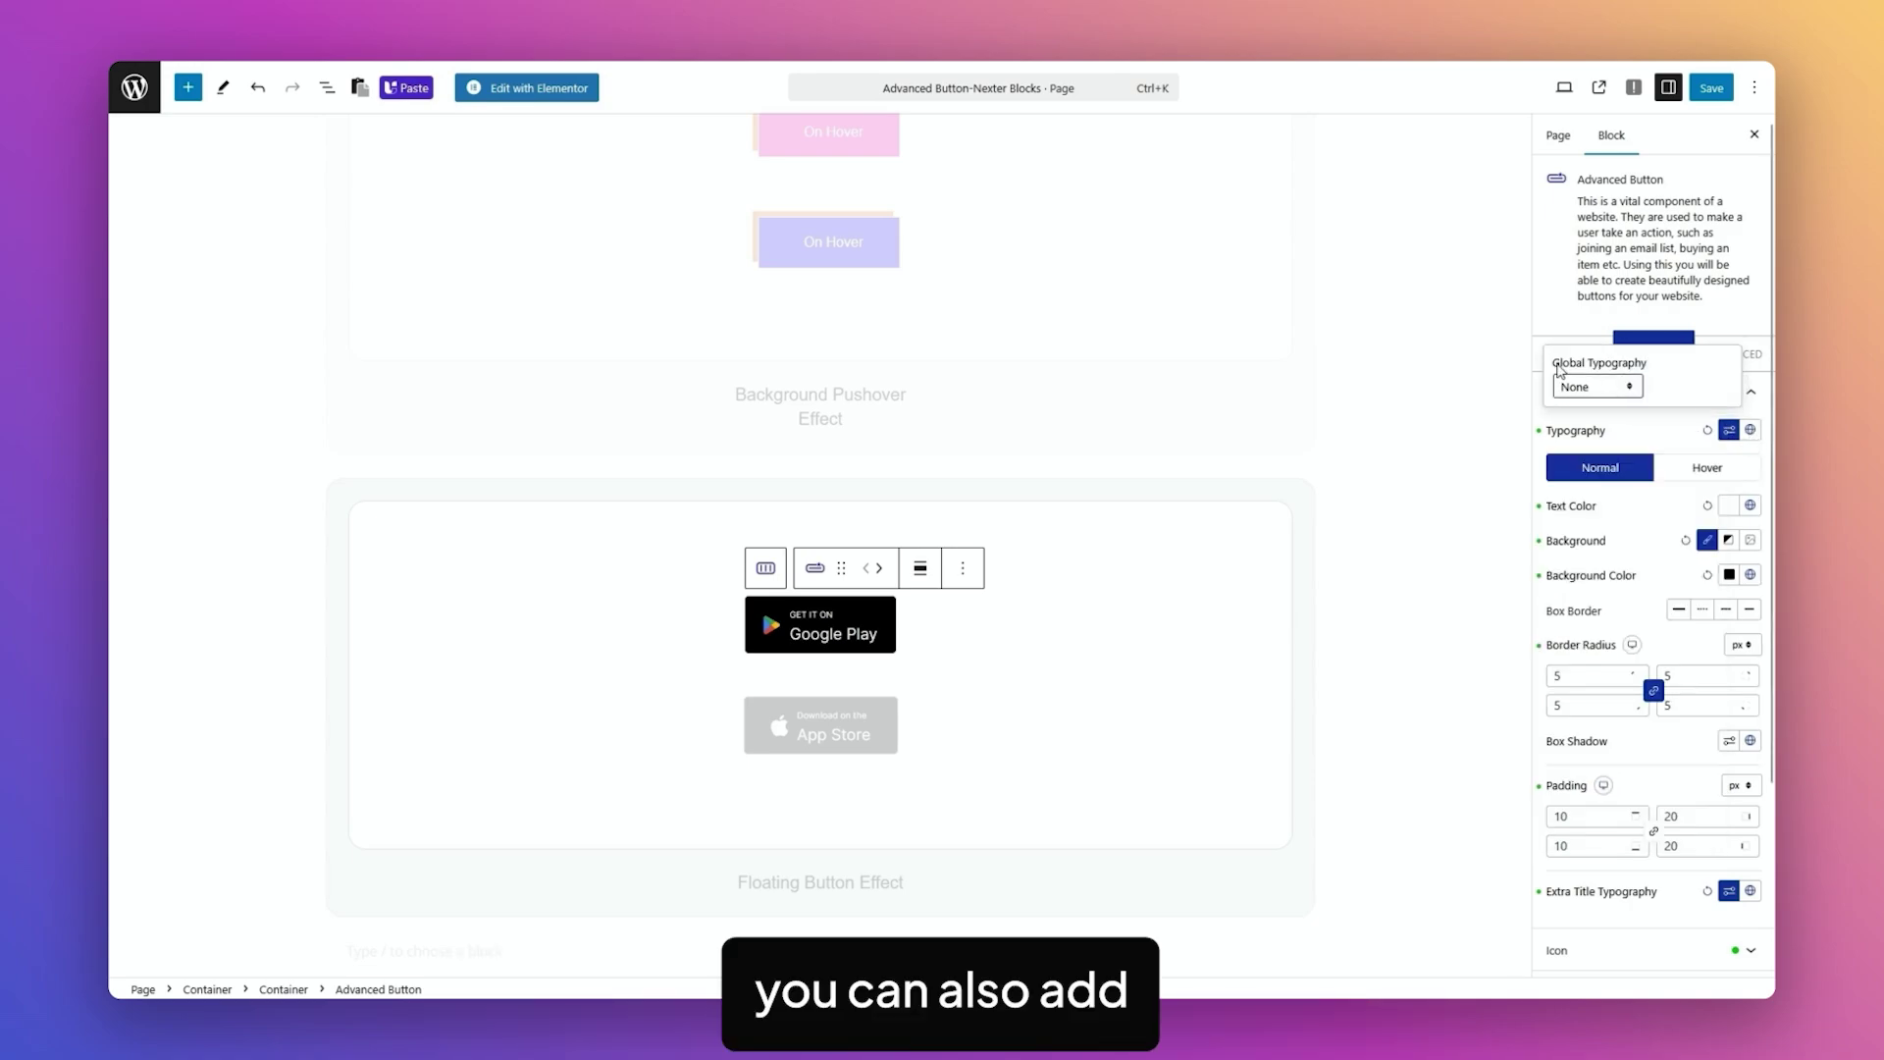
pyautogui.click(1619, 388)
pyautogui.click(1555, 510)
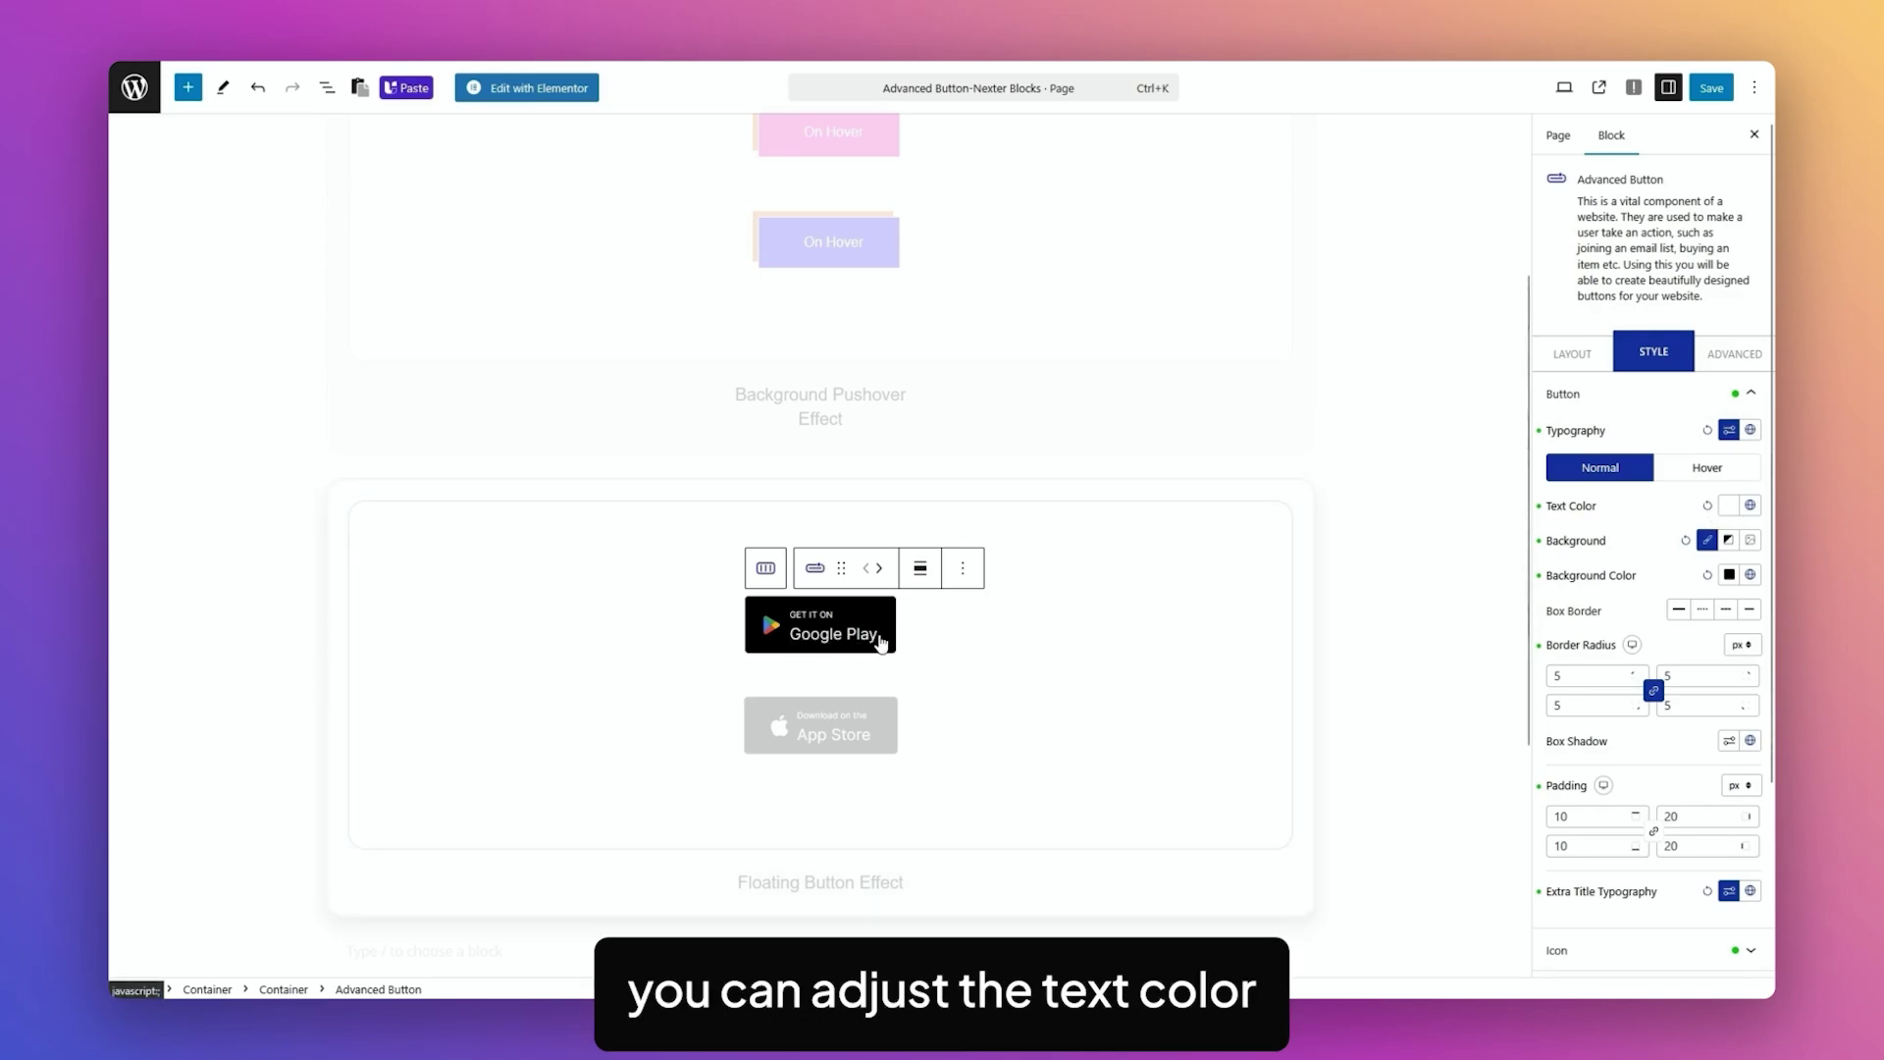
# Step: Try the gradient and image background types on the Google Play button, and return to a color background
pyautogui.click(1729, 541)
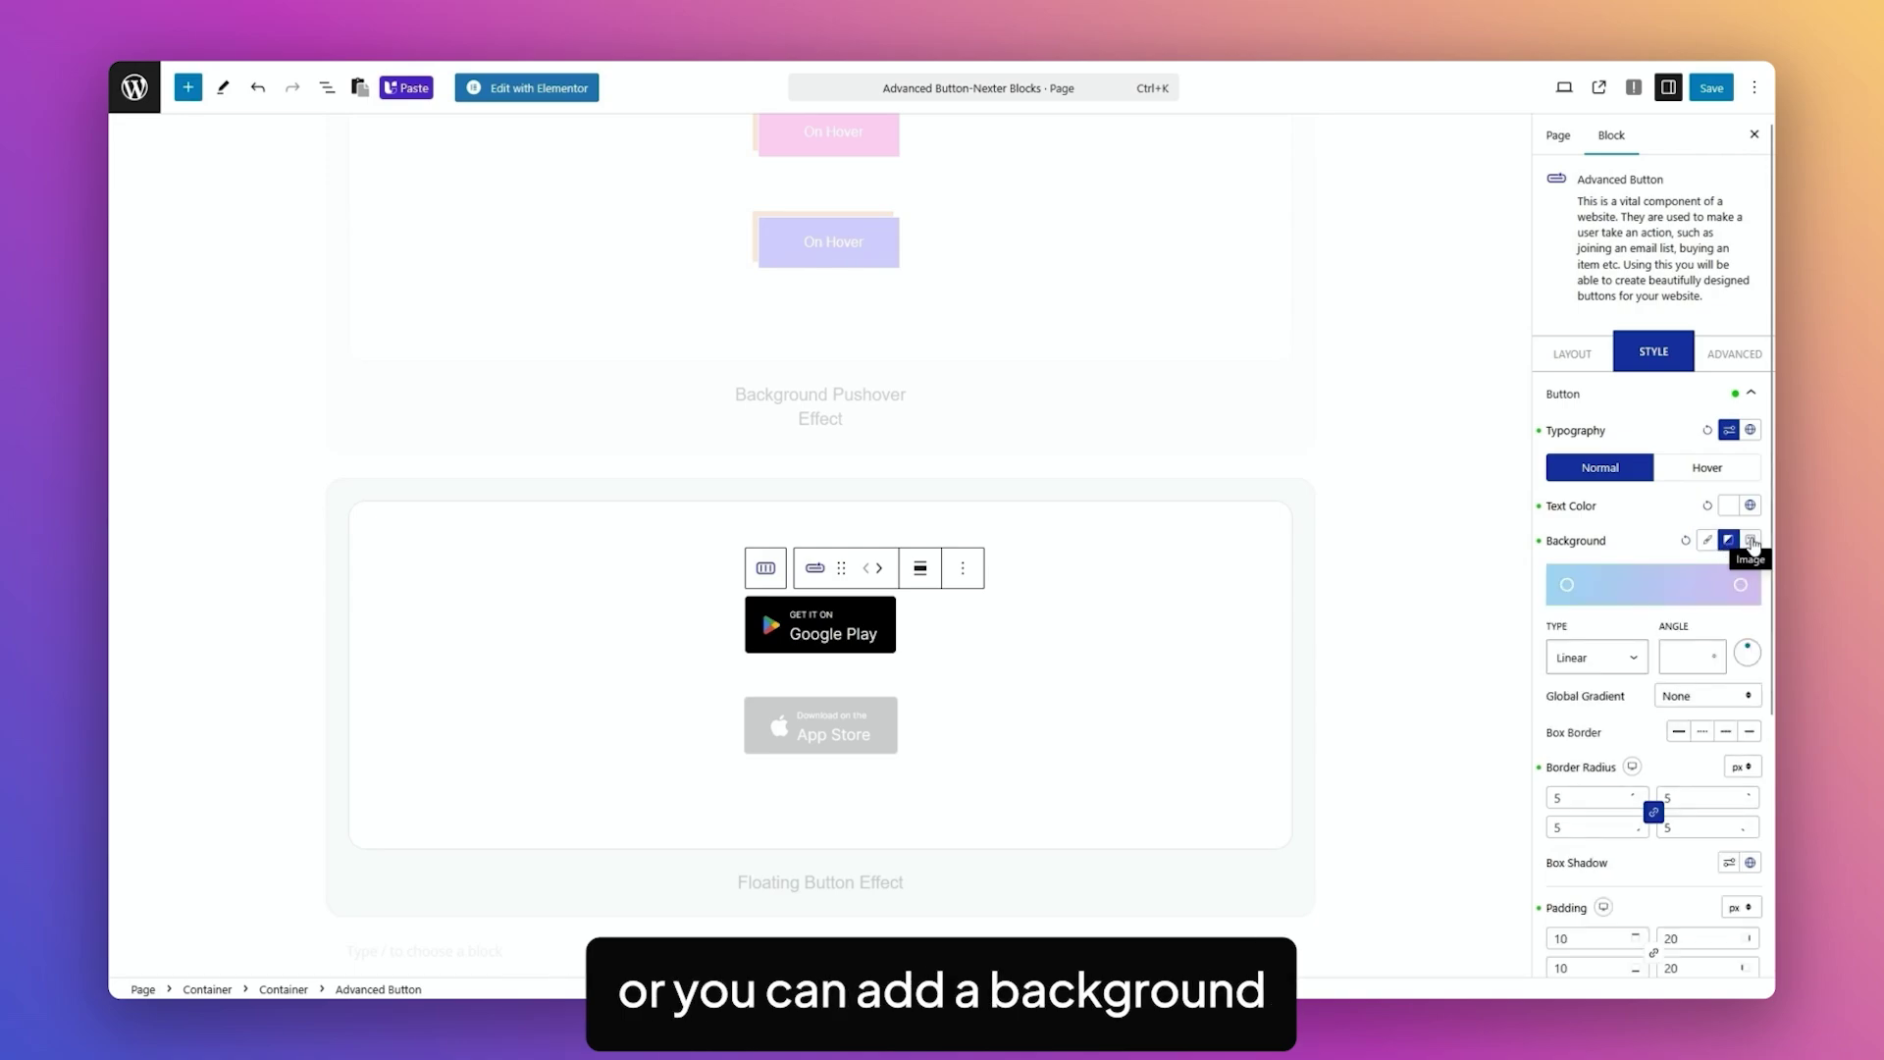
pyautogui.click(1752, 541)
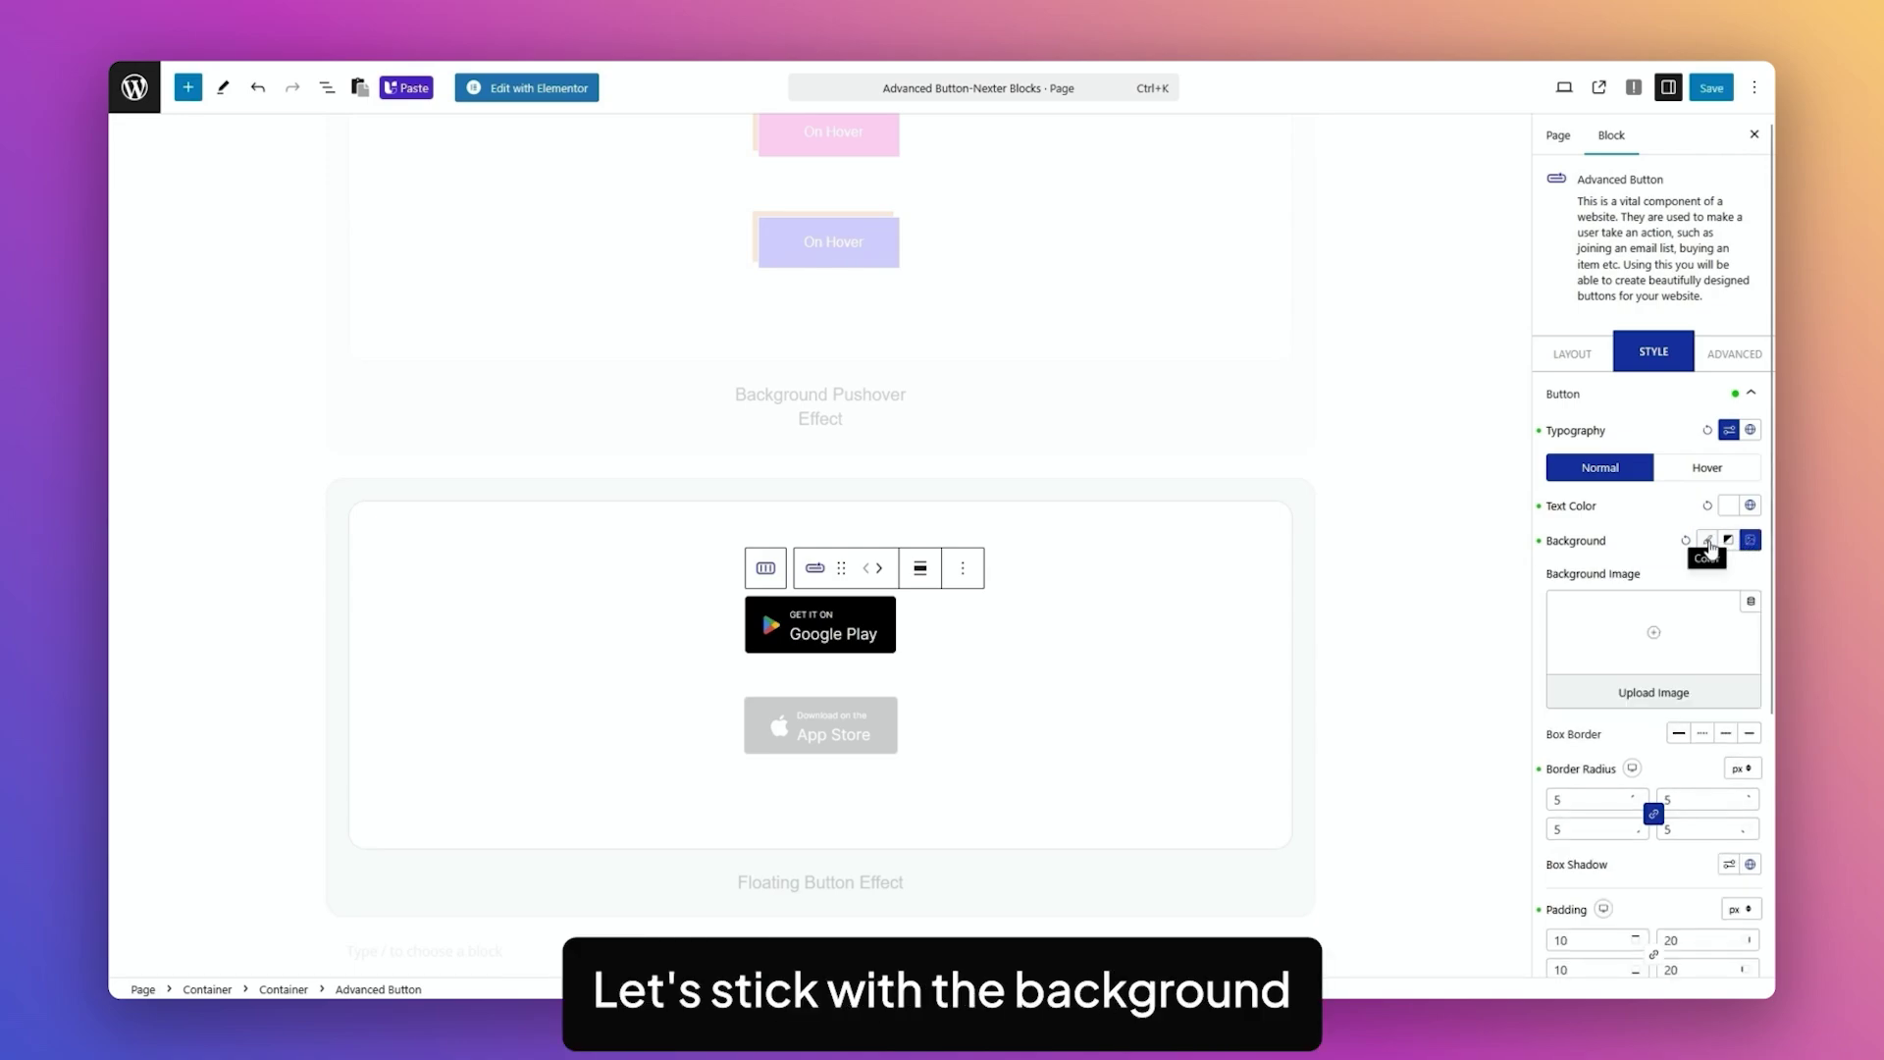
pyautogui.click(1708, 540)
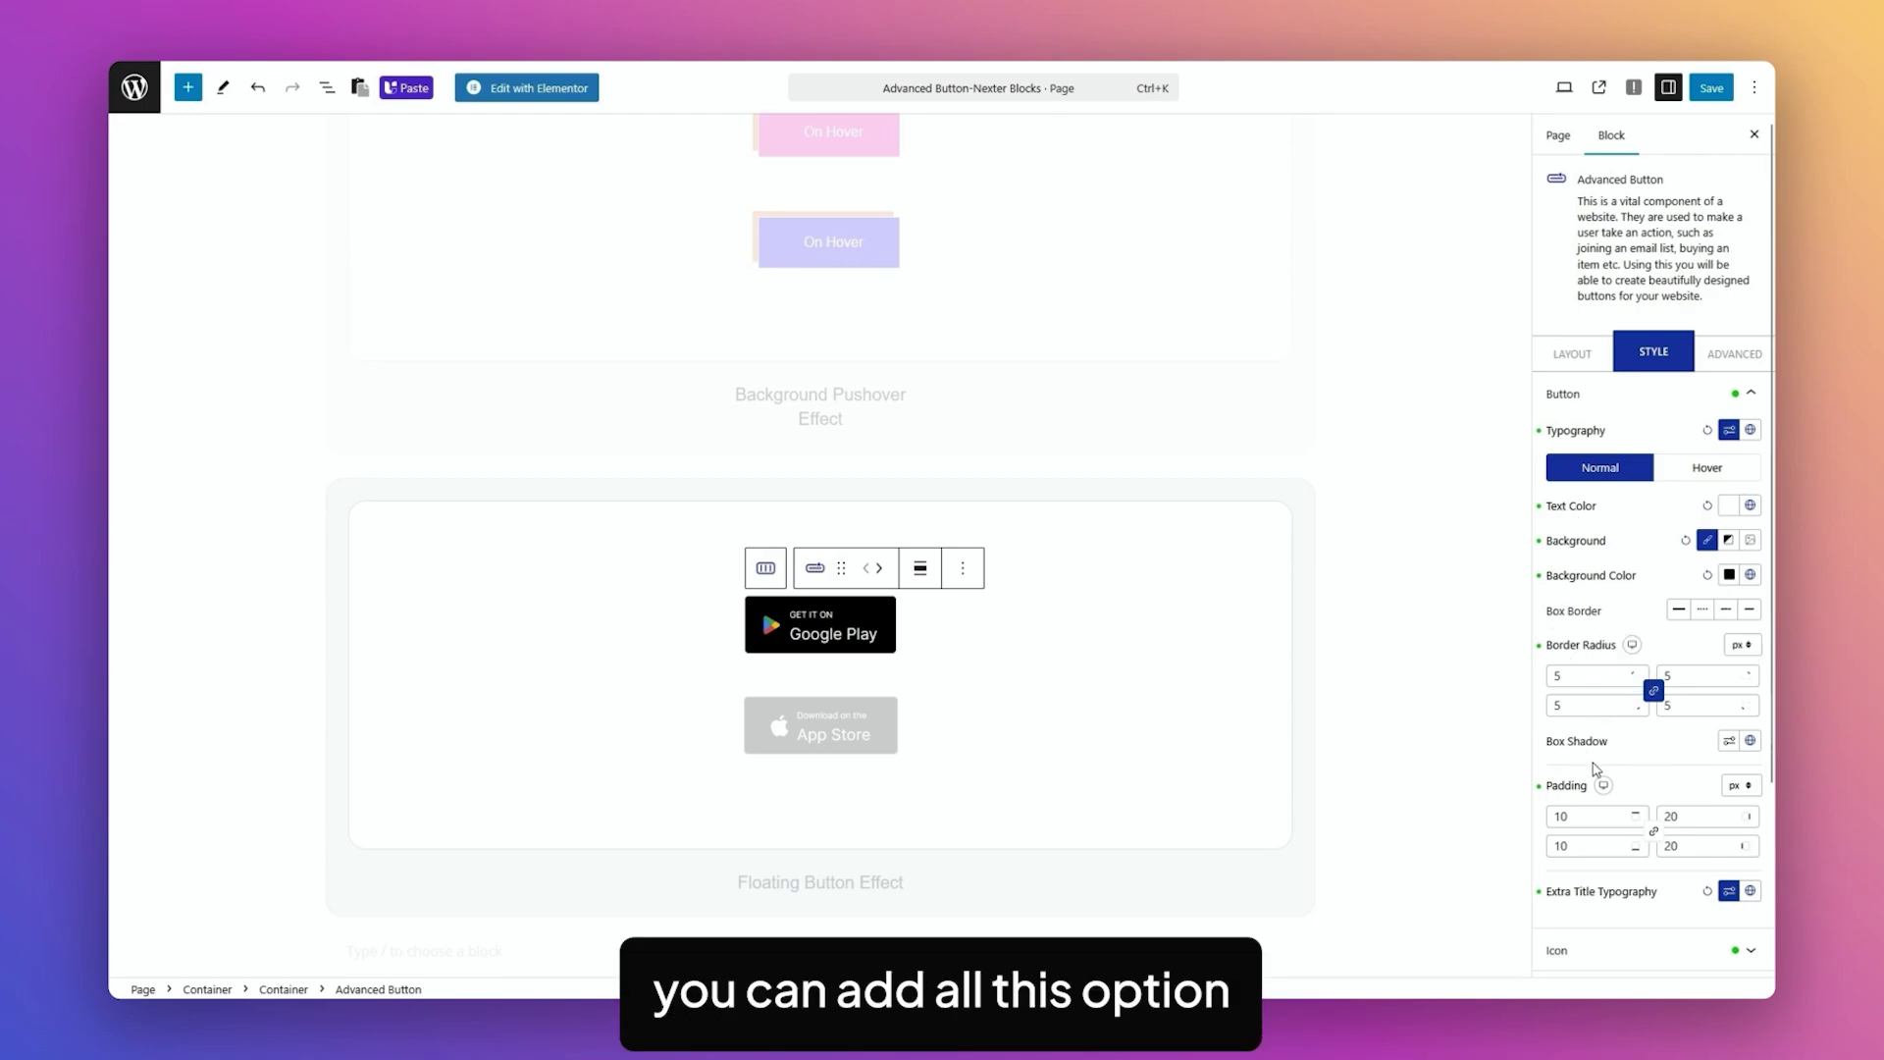
# Step: Compare the Google Play button's hover and normal style settings and look over its padding and extra title typography
pyautogui.click(1715, 470)
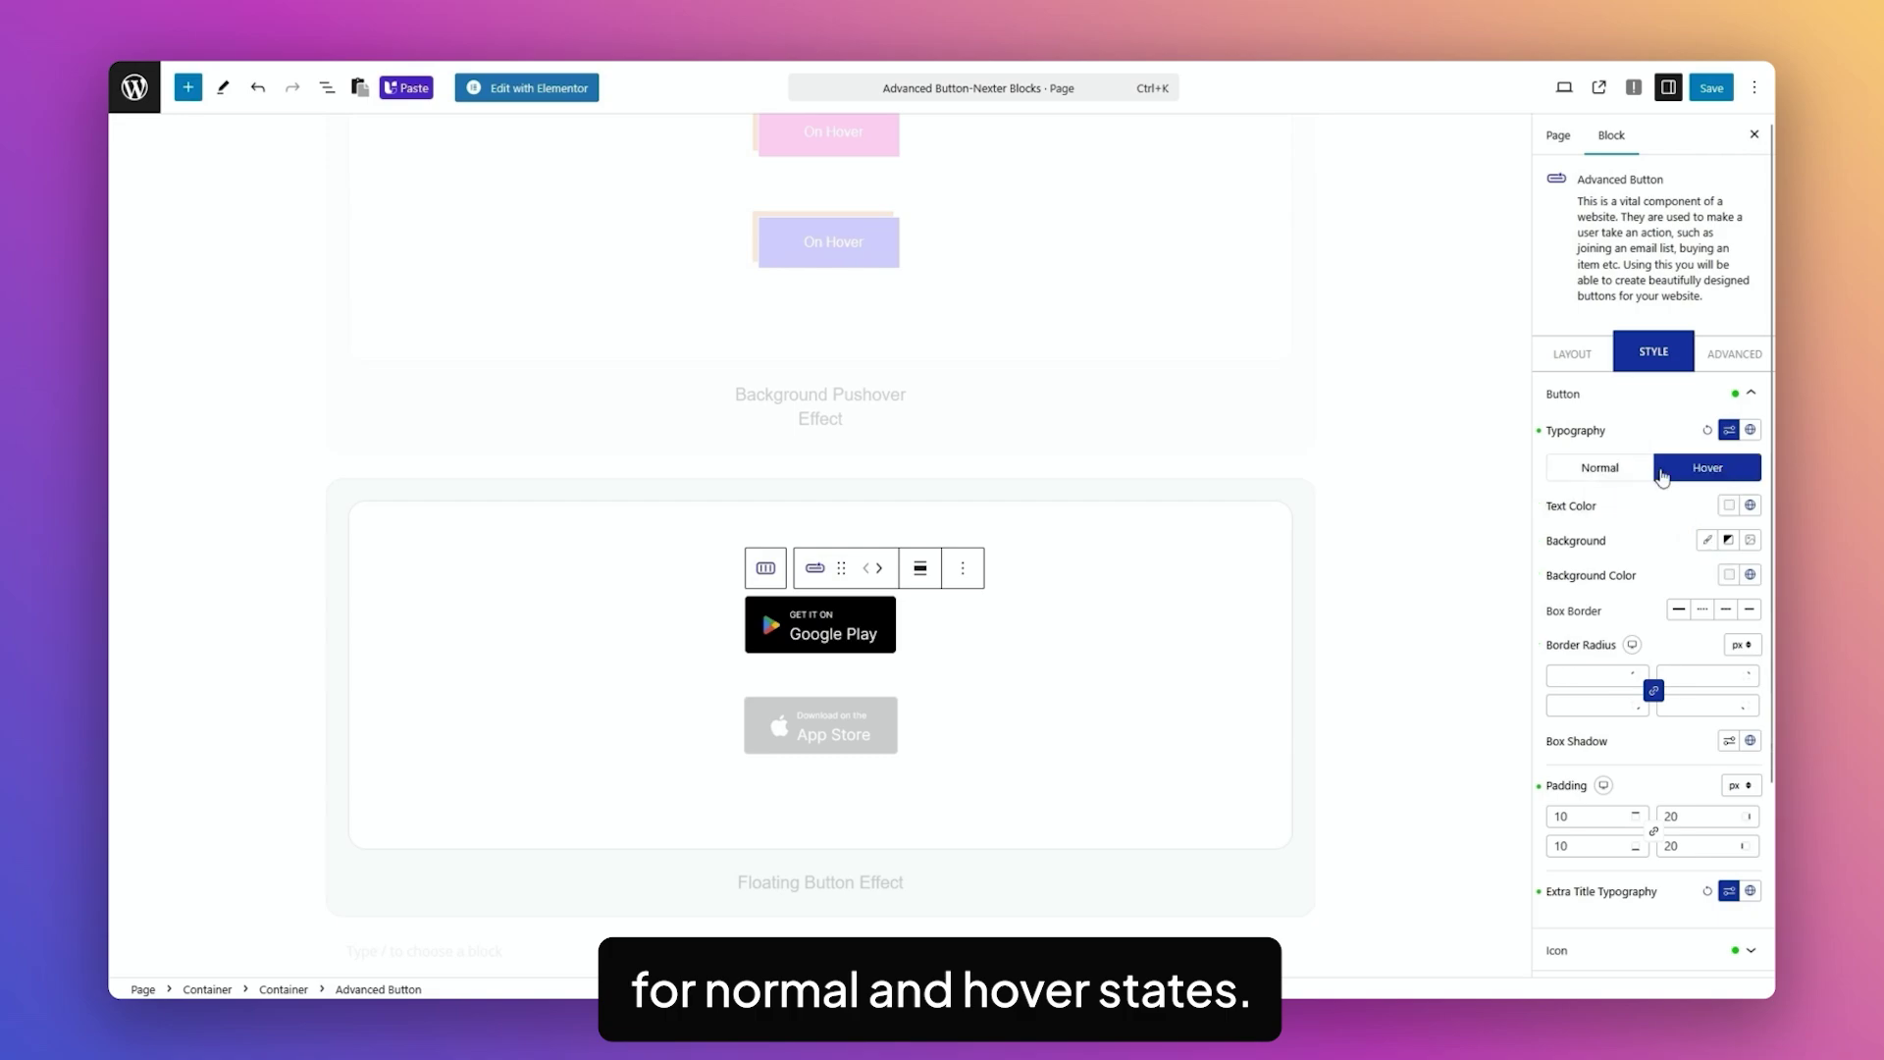
pyautogui.click(1602, 469)
pyautogui.scroll(-1, 1570, 638)
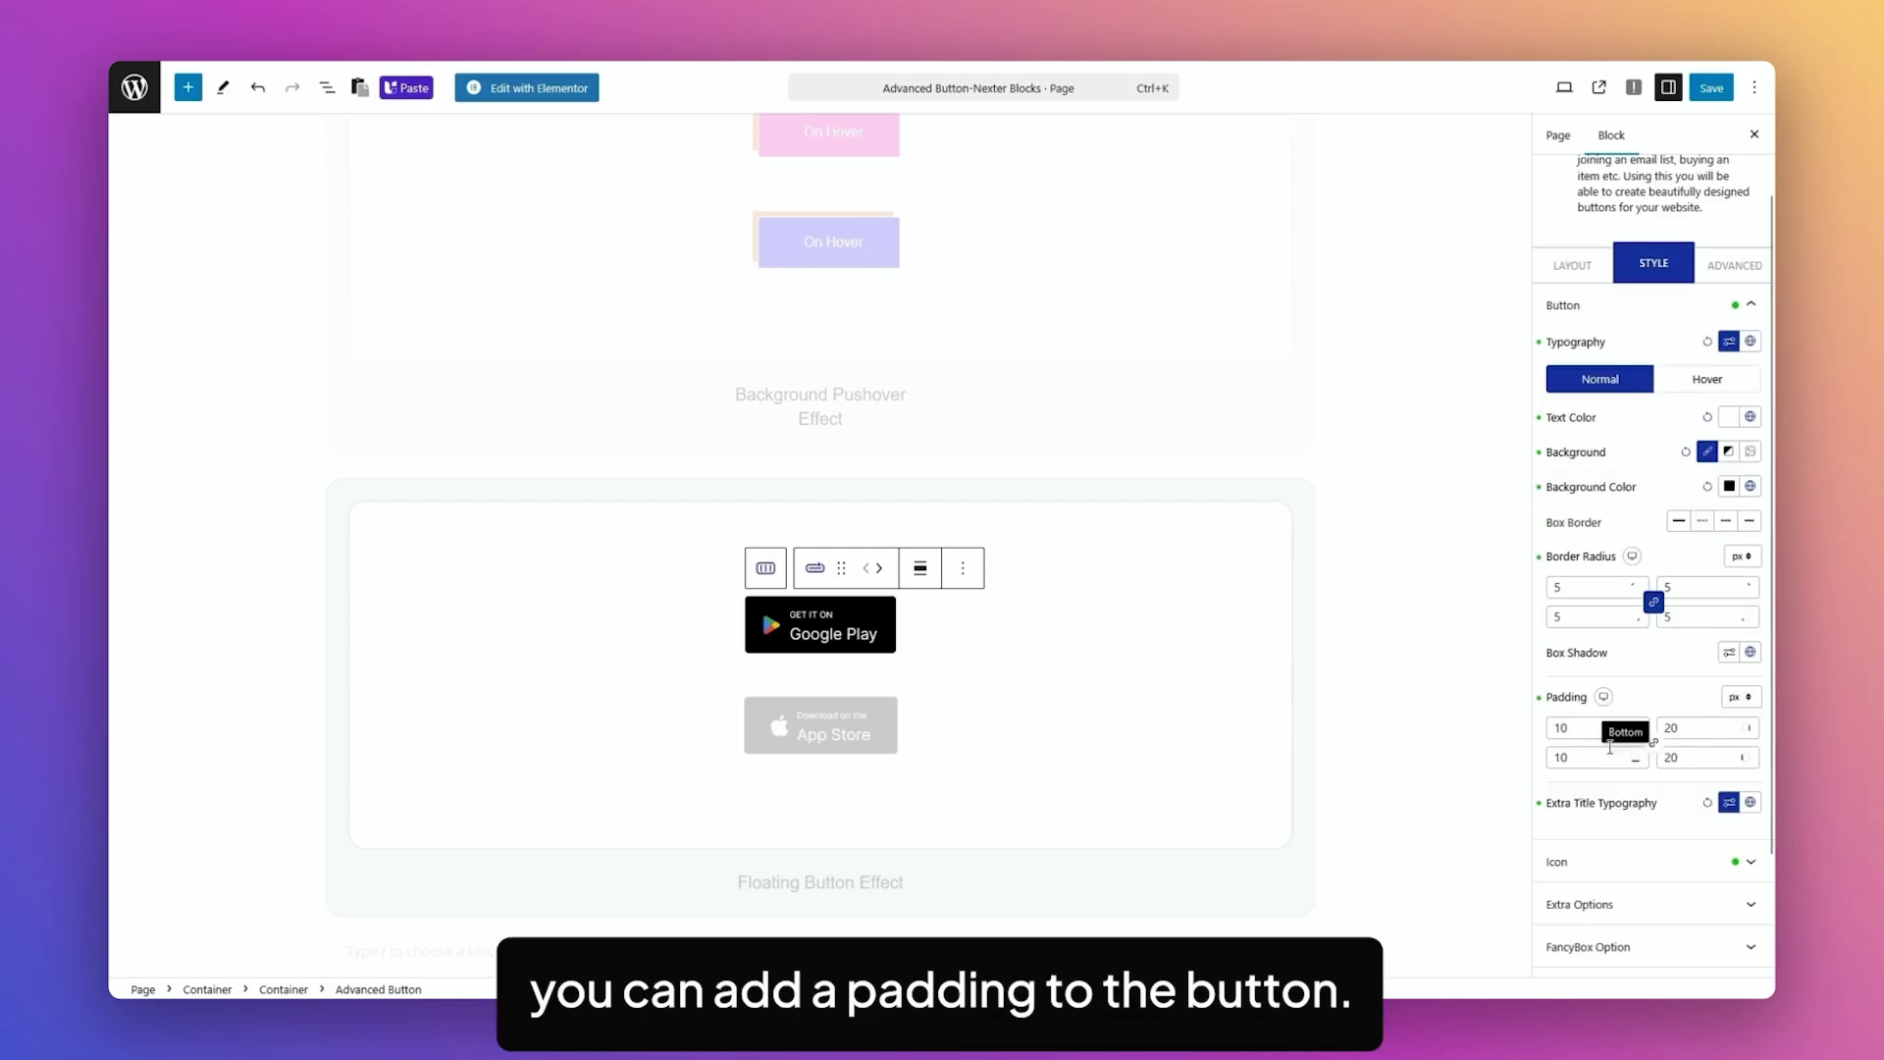
pyautogui.scroll(-1, 1641, 721)
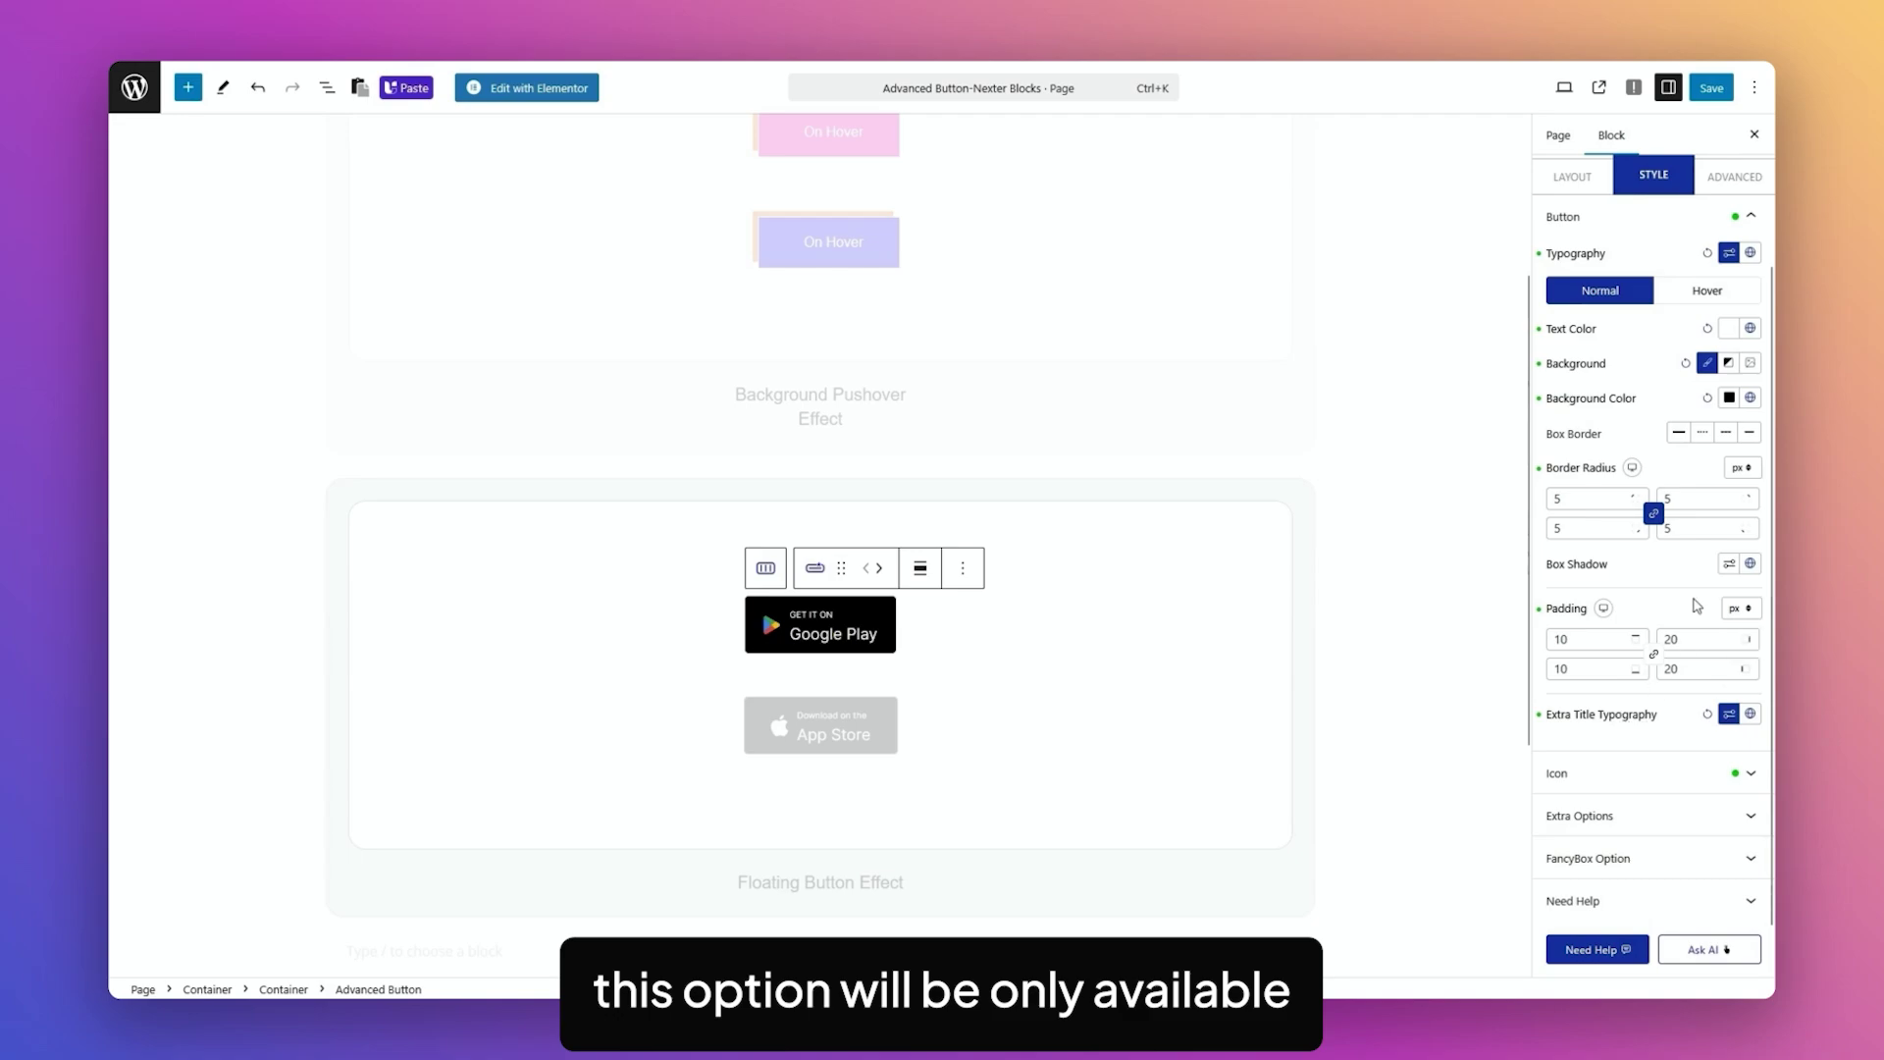
# Step: Review the Google Play button's layout styles and content options, including the Extra Title field
pyautogui.scroll(3, 1697, 605)
pyautogui.click(1580, 358)
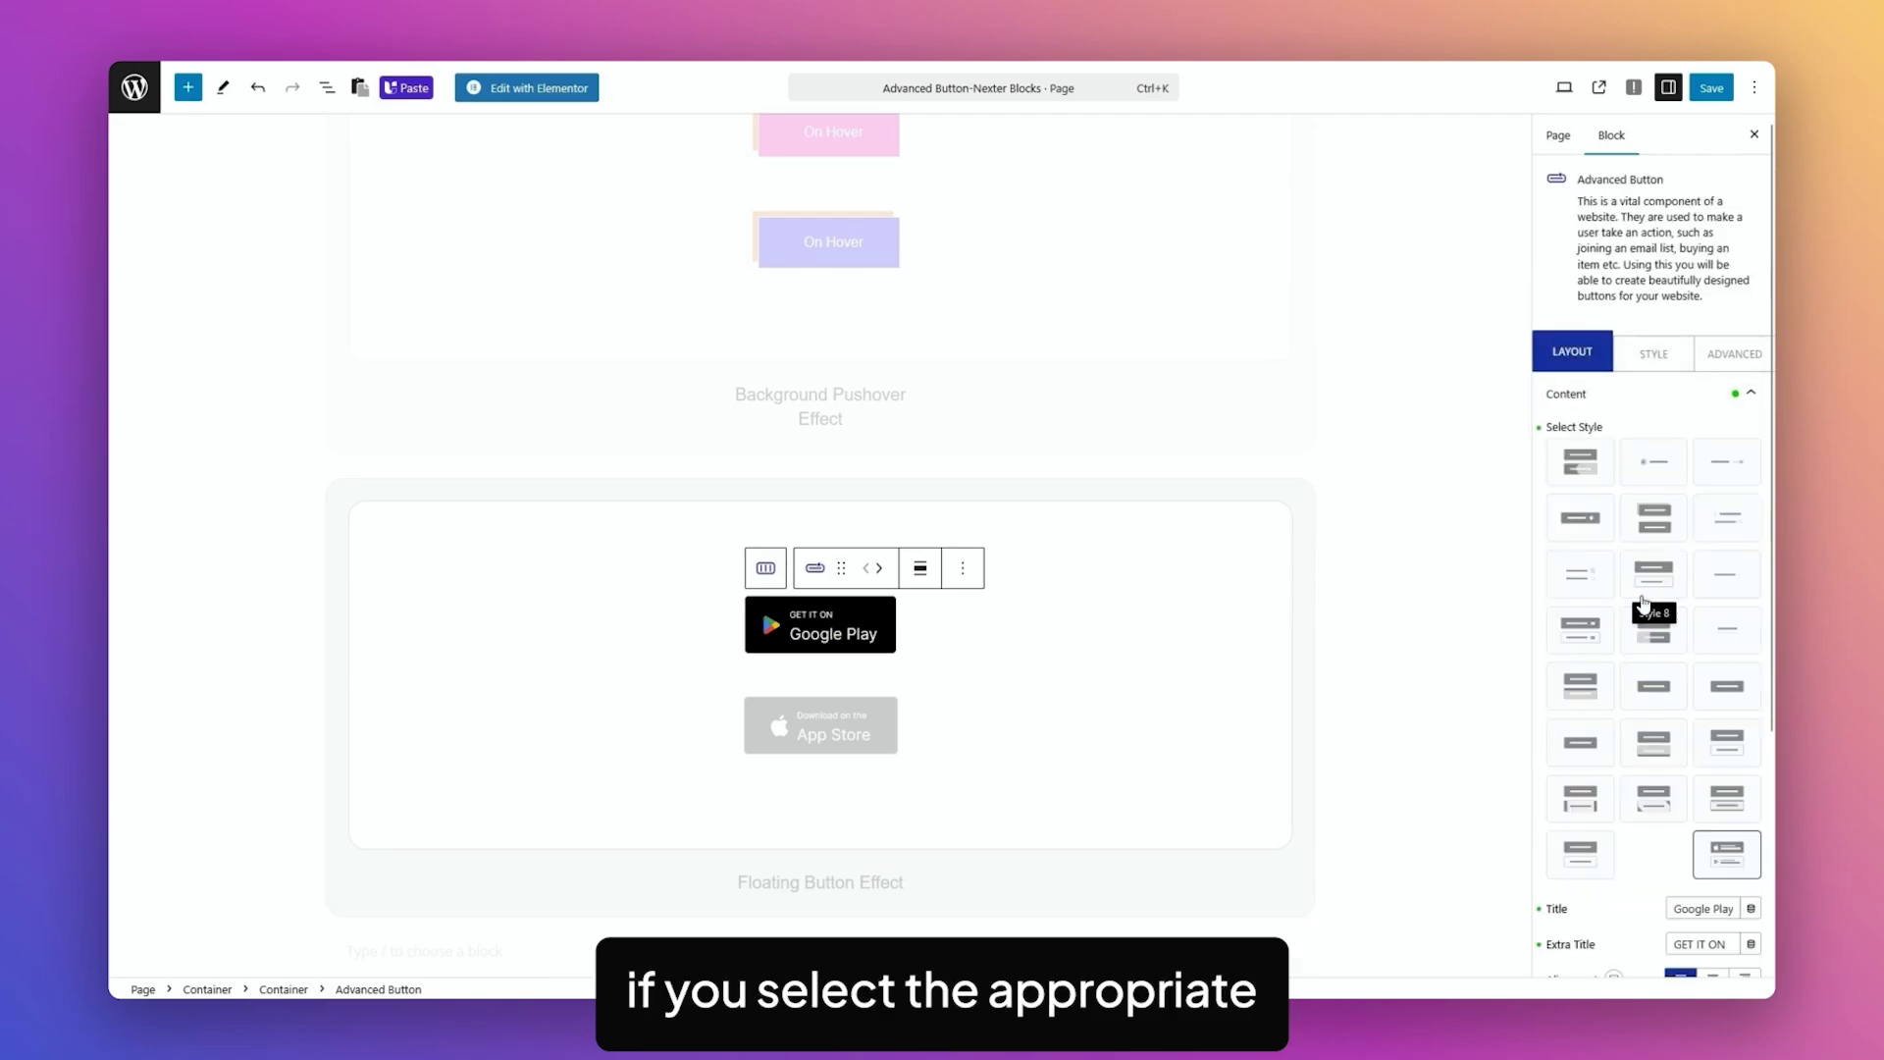
pyautogui.scroll(-2, 1645, 850)
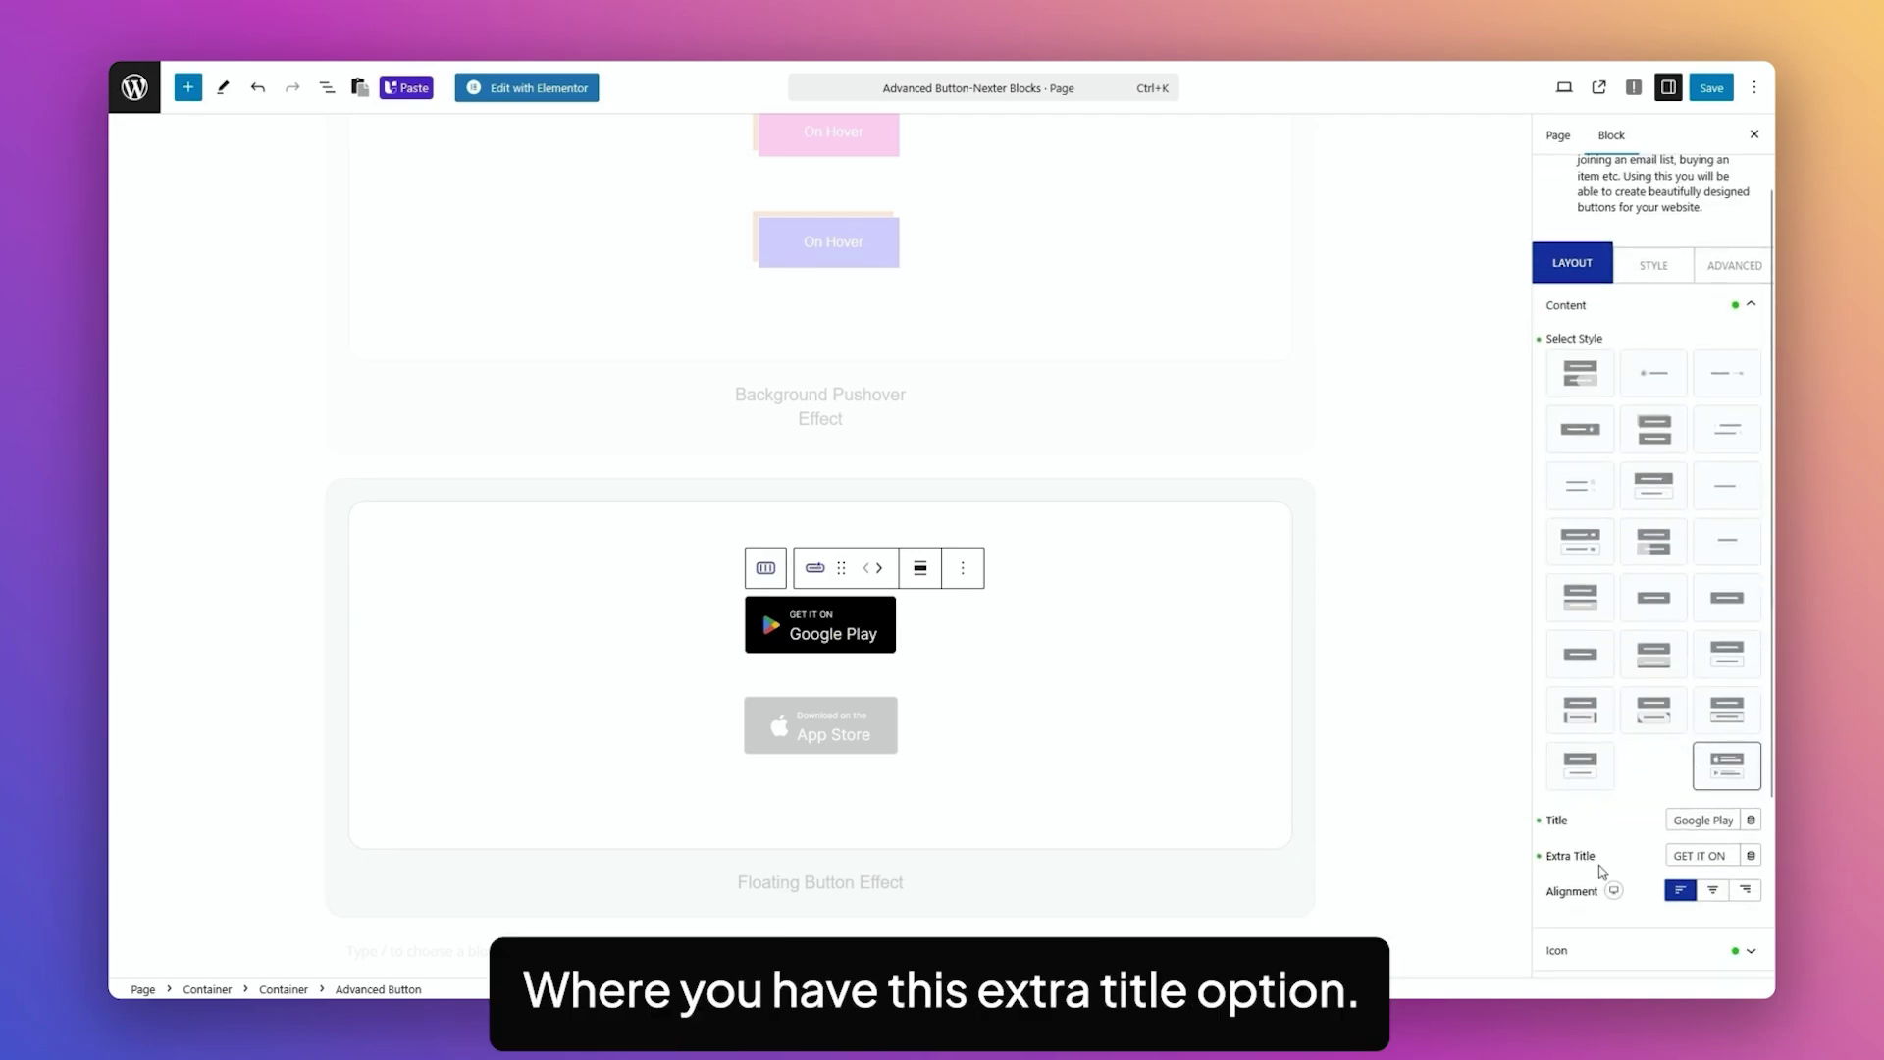
# Step: Try the Postfix icon position on the Google Play button, return it to Prefix, and keep the vertical position at Middle
pyautogui.click(1653, 265)
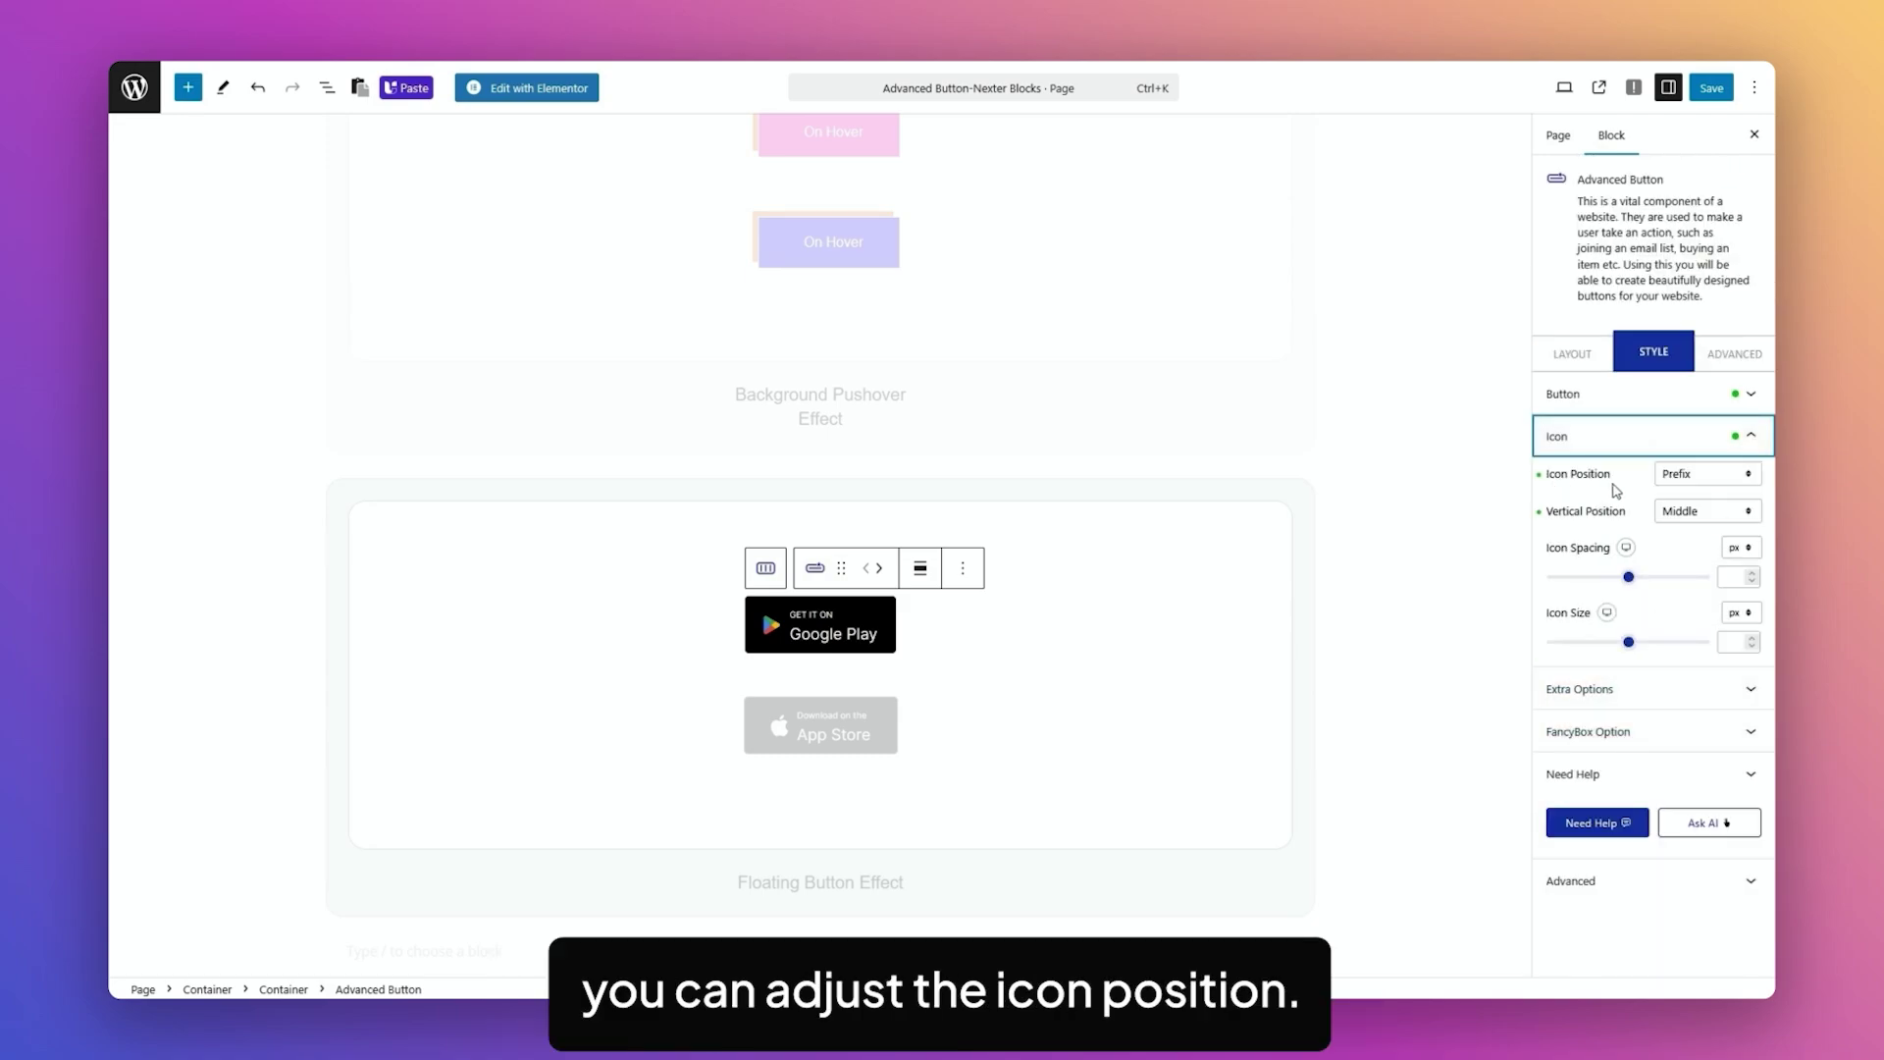
pyautogui.click(1730, 479)
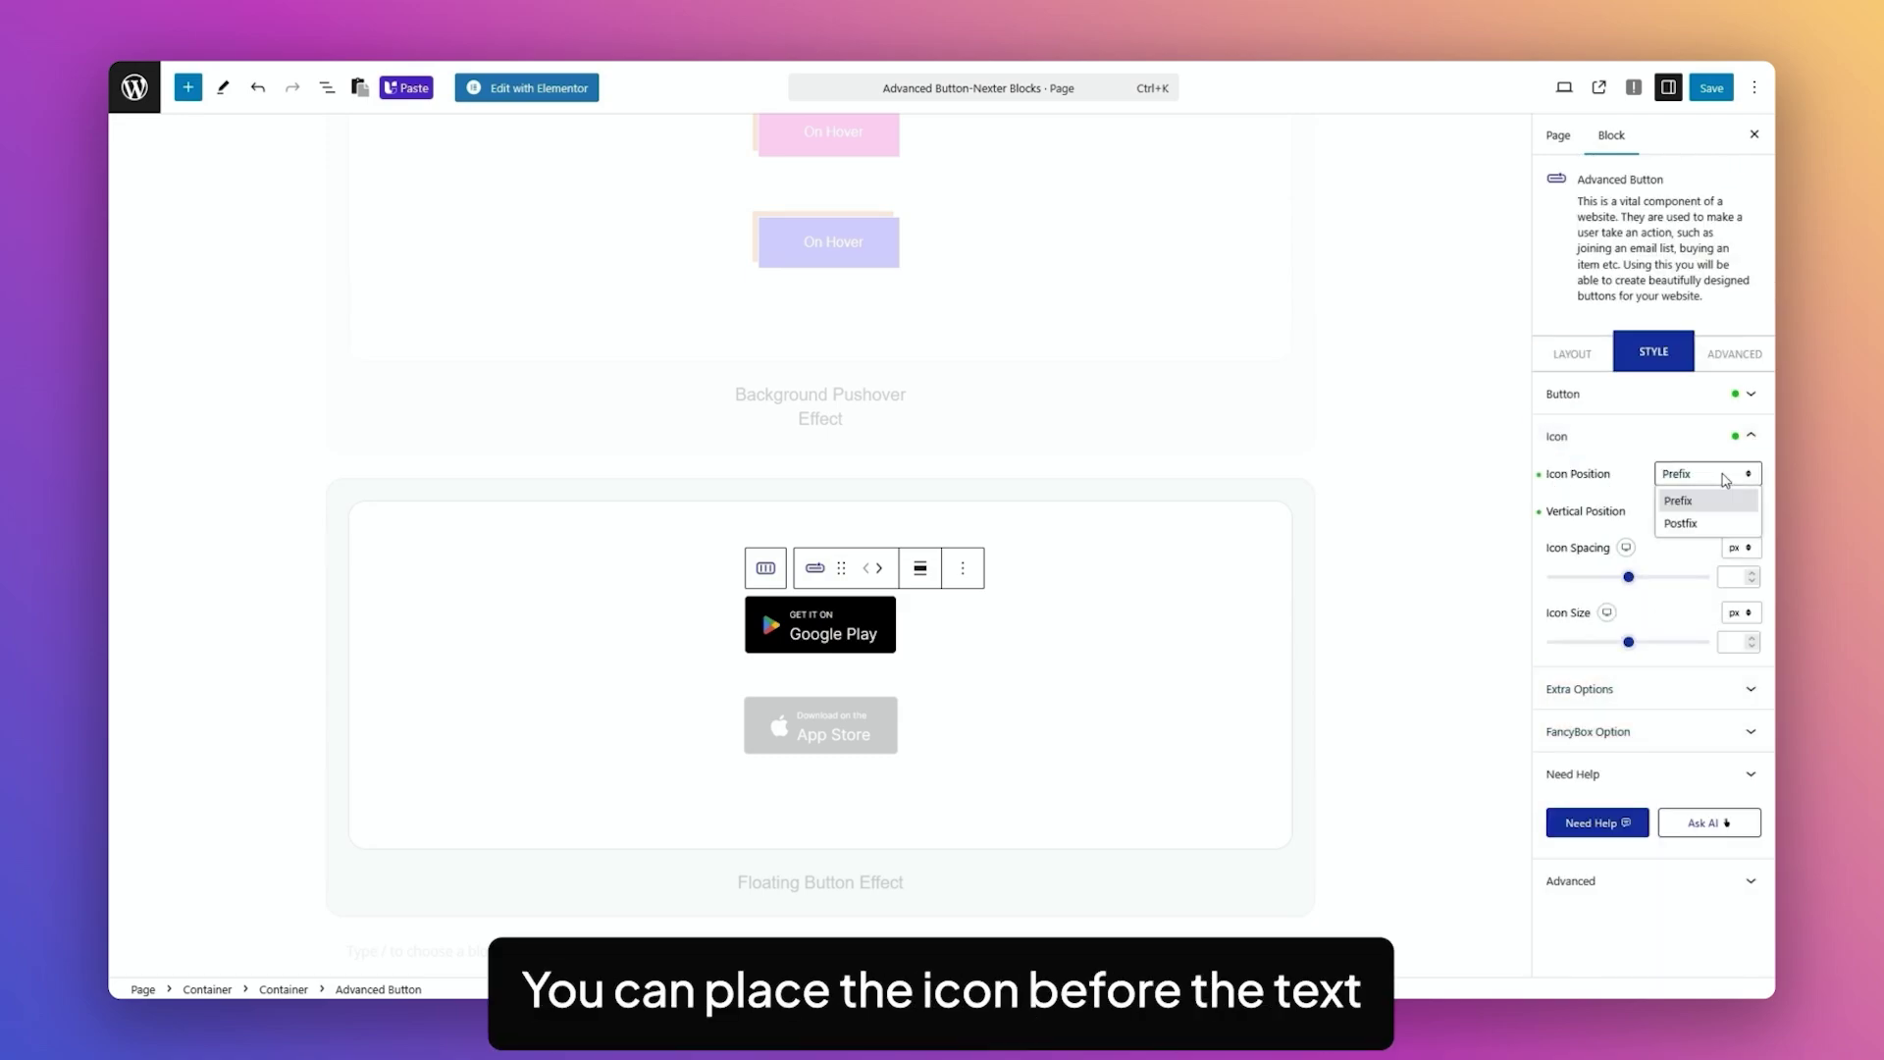
pyautogui.click(1684, 523)
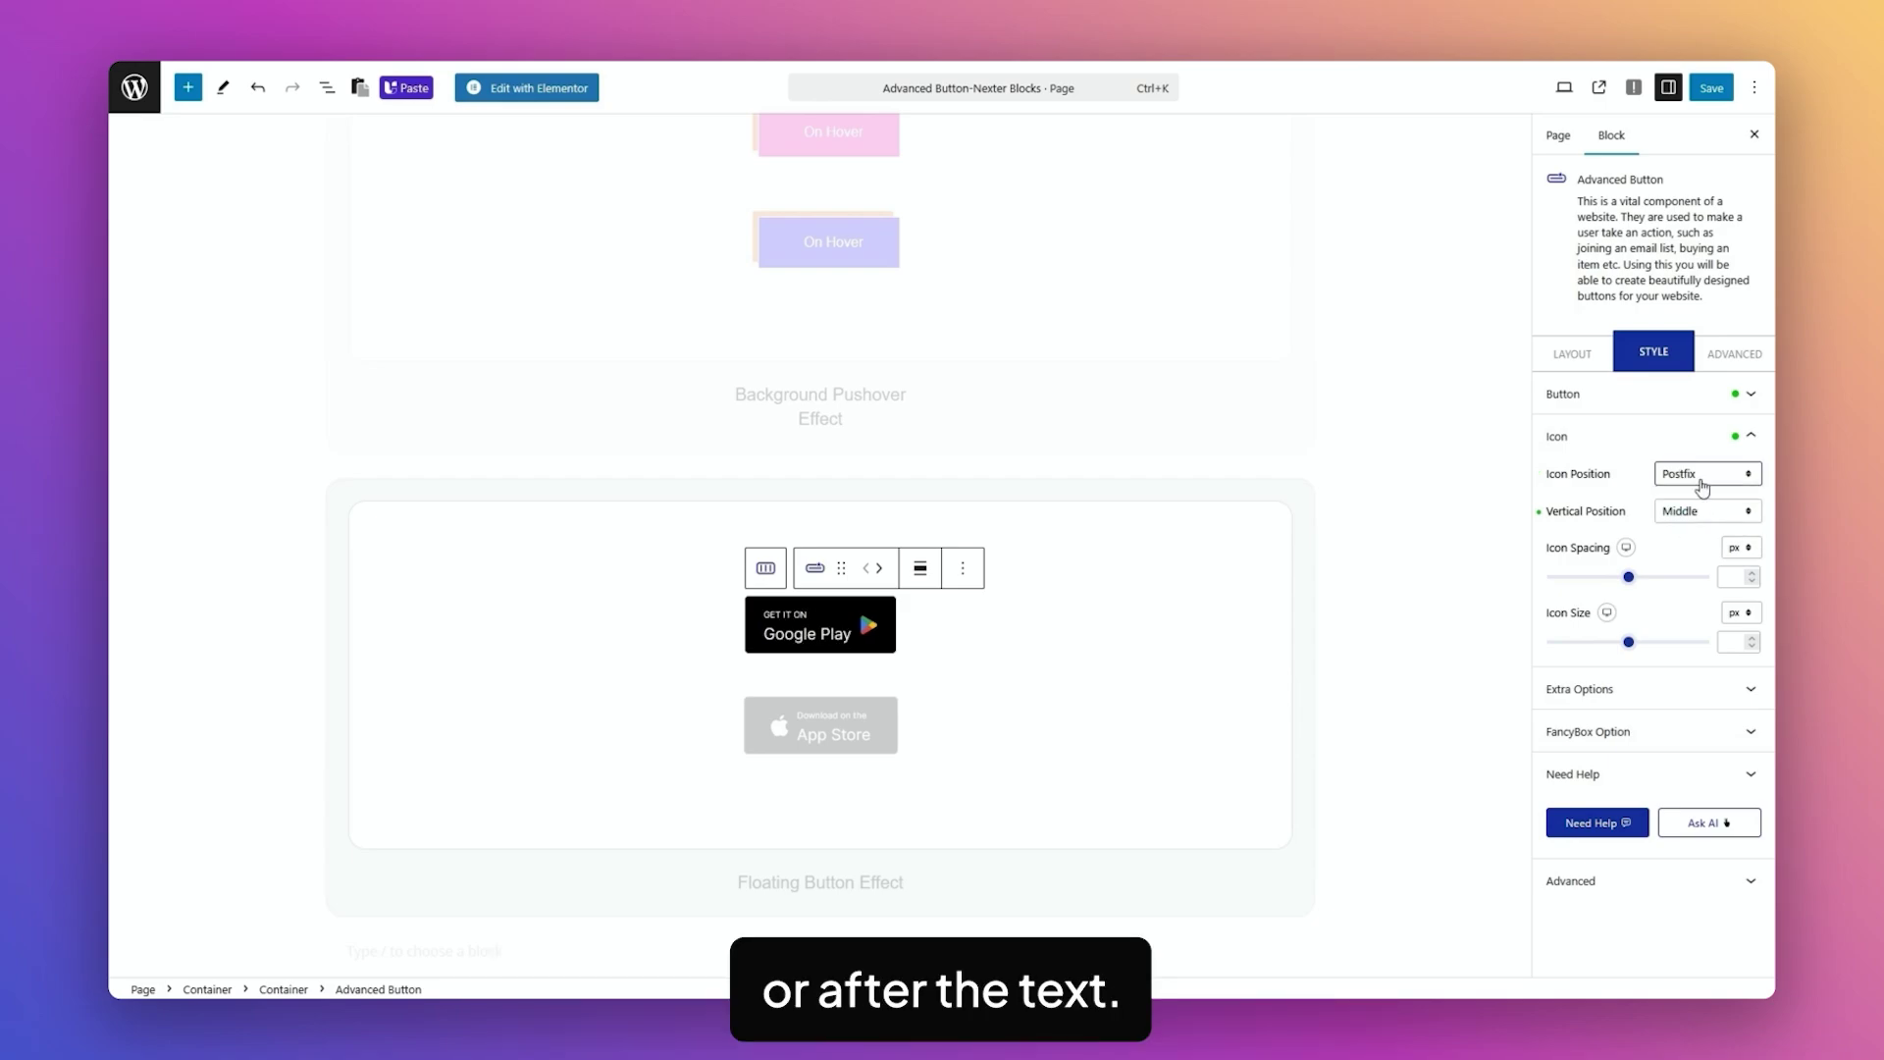
pyautogui.click(1703, 476)
pyautogui.click(1684, 500)
pyautogui.click(1724, 518)
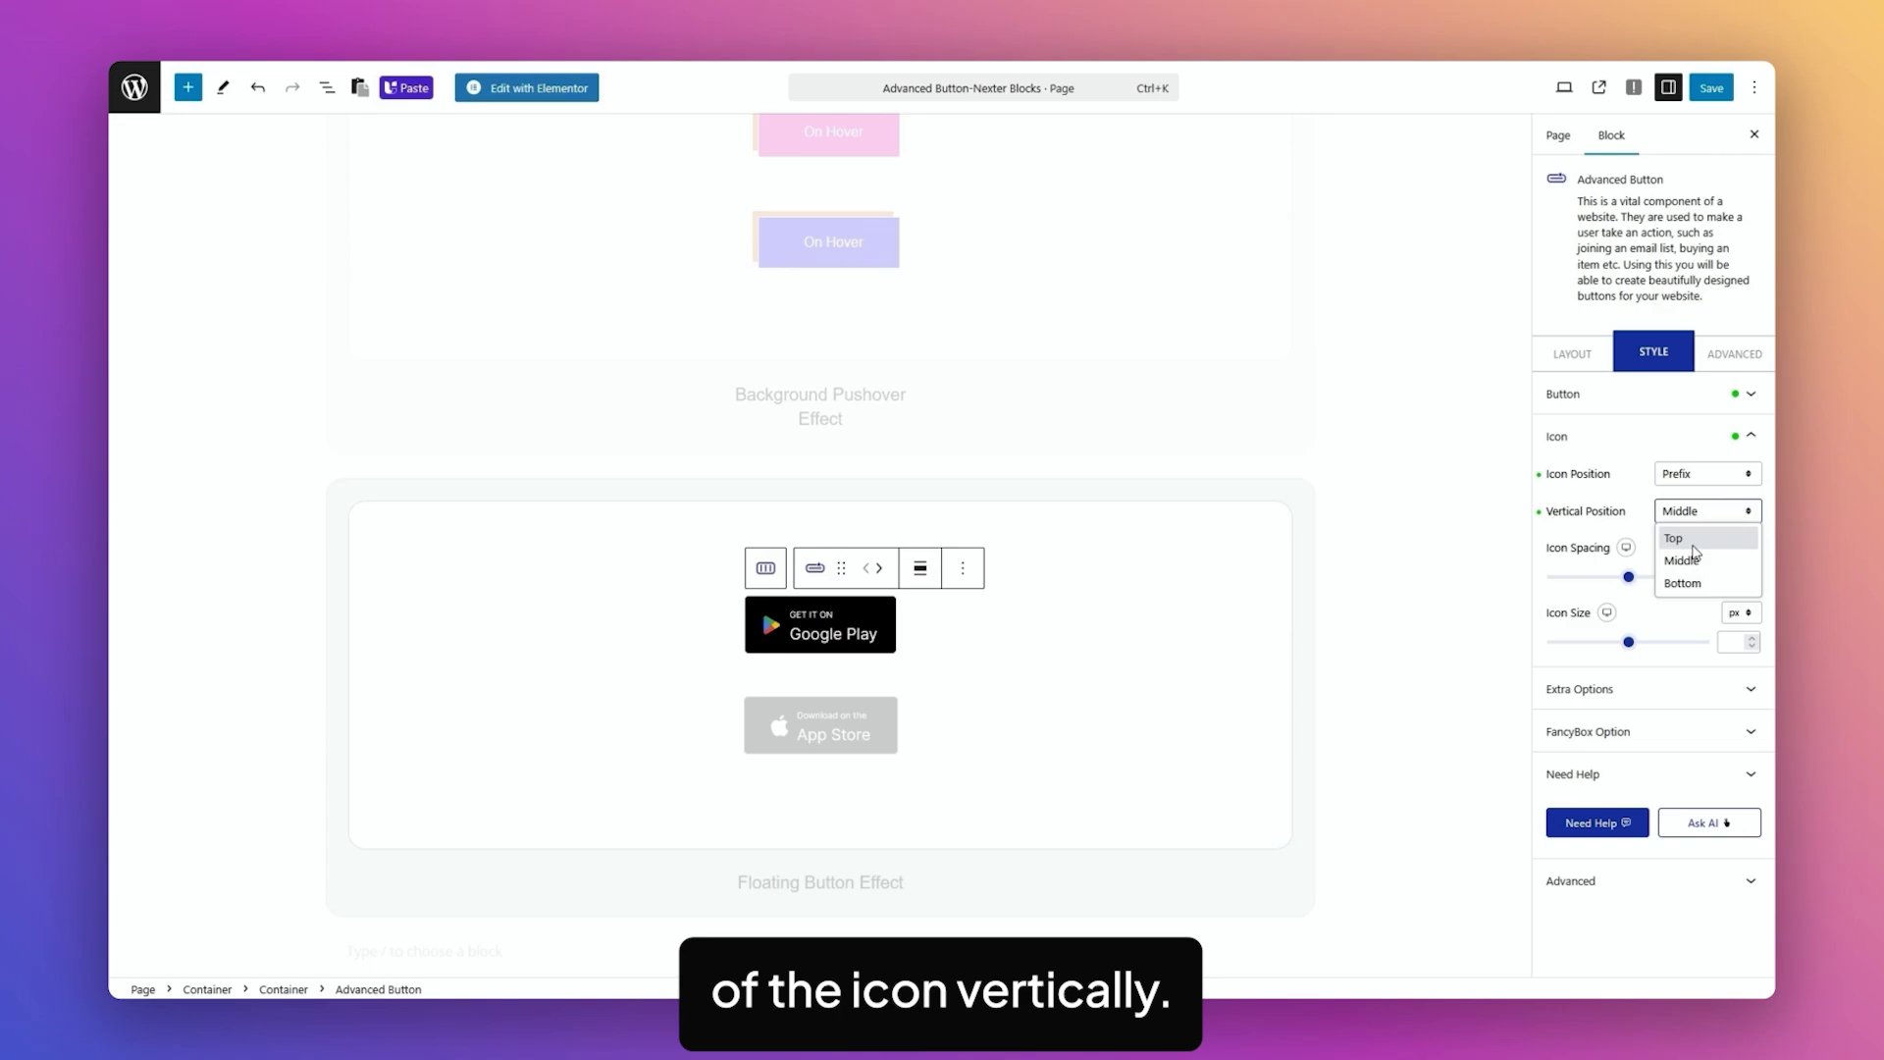
pyautogui.click(1694, 555)
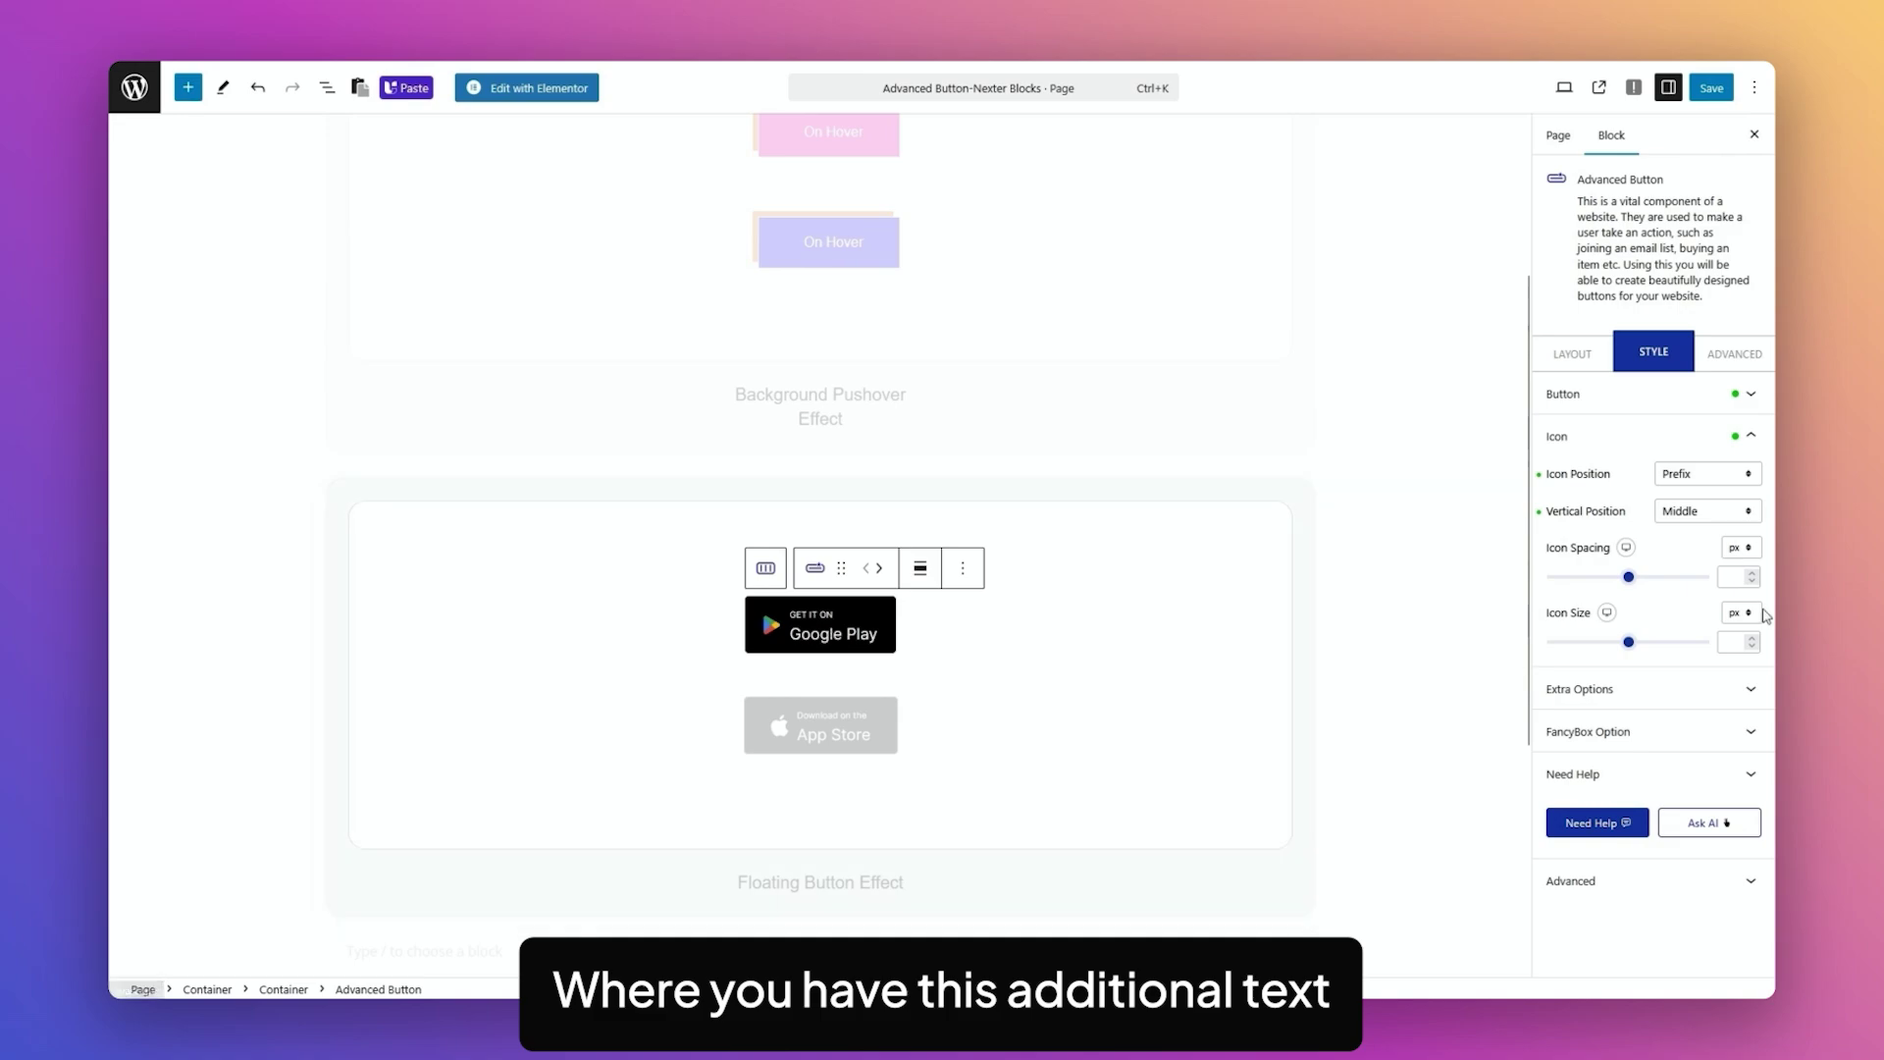
# Step: Try a custom icon spacing and a larger icon size on the Google Play button, clearing each value again
pyautogui.moveTo(1636, 581); pyautogui.dragTo(1607, 587)
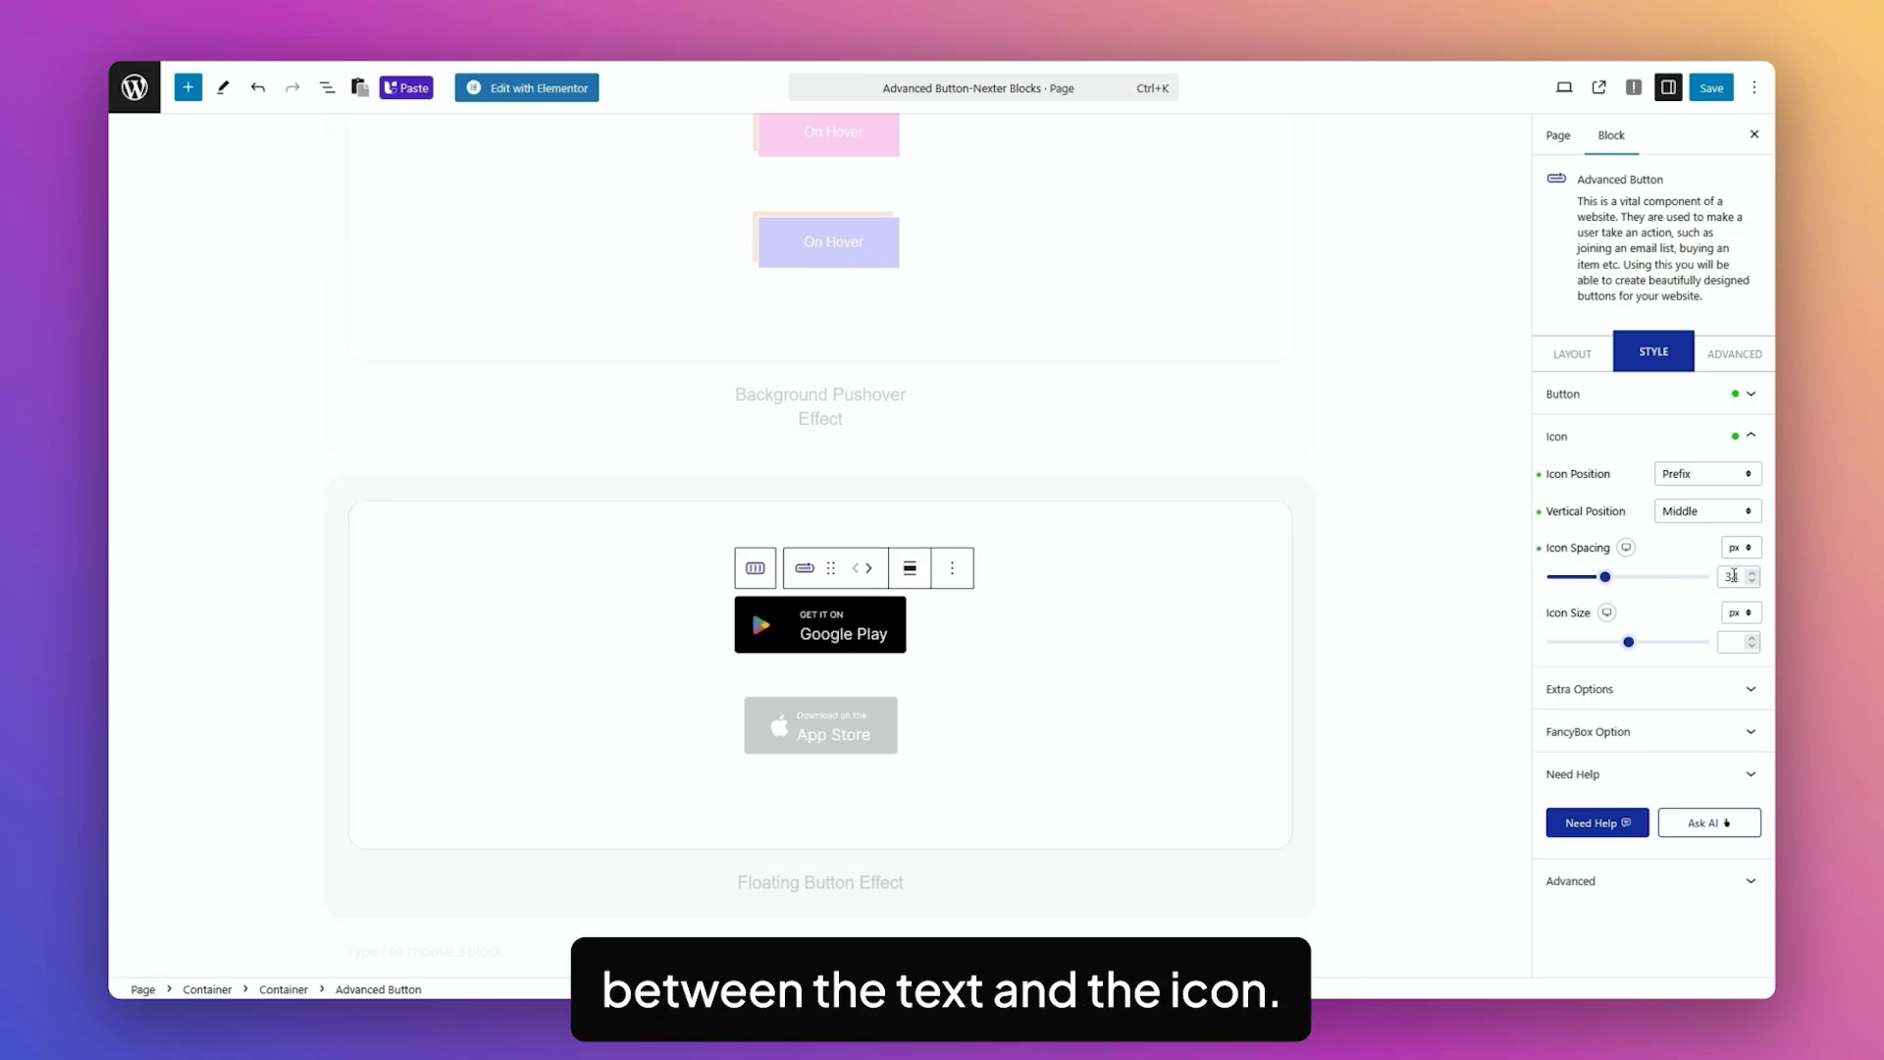
pyautogui.doubleClick(1733, 576)
pyautogui.press('BackSpace')
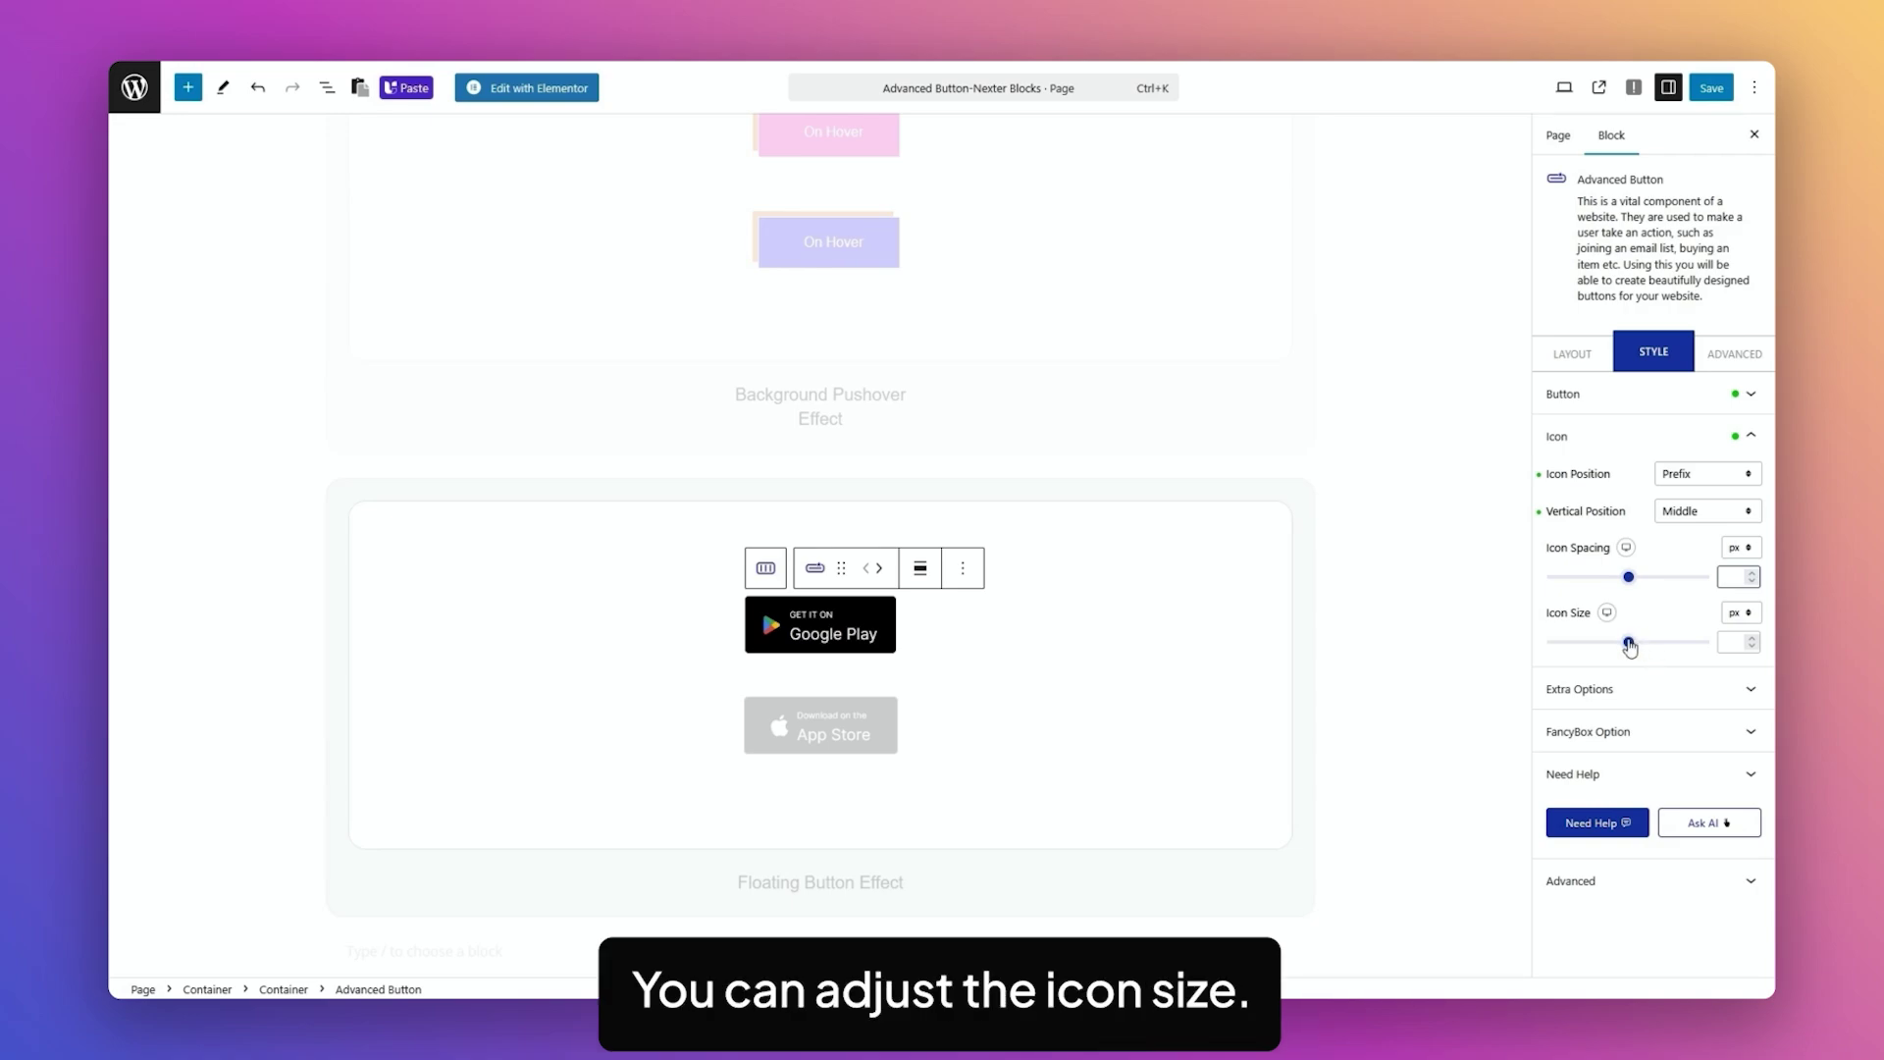
pyautogui.moveTo(1630, 642); pyautogui.dragTo(1695, 648)
pyautogui.doubleClick(1731, 641)
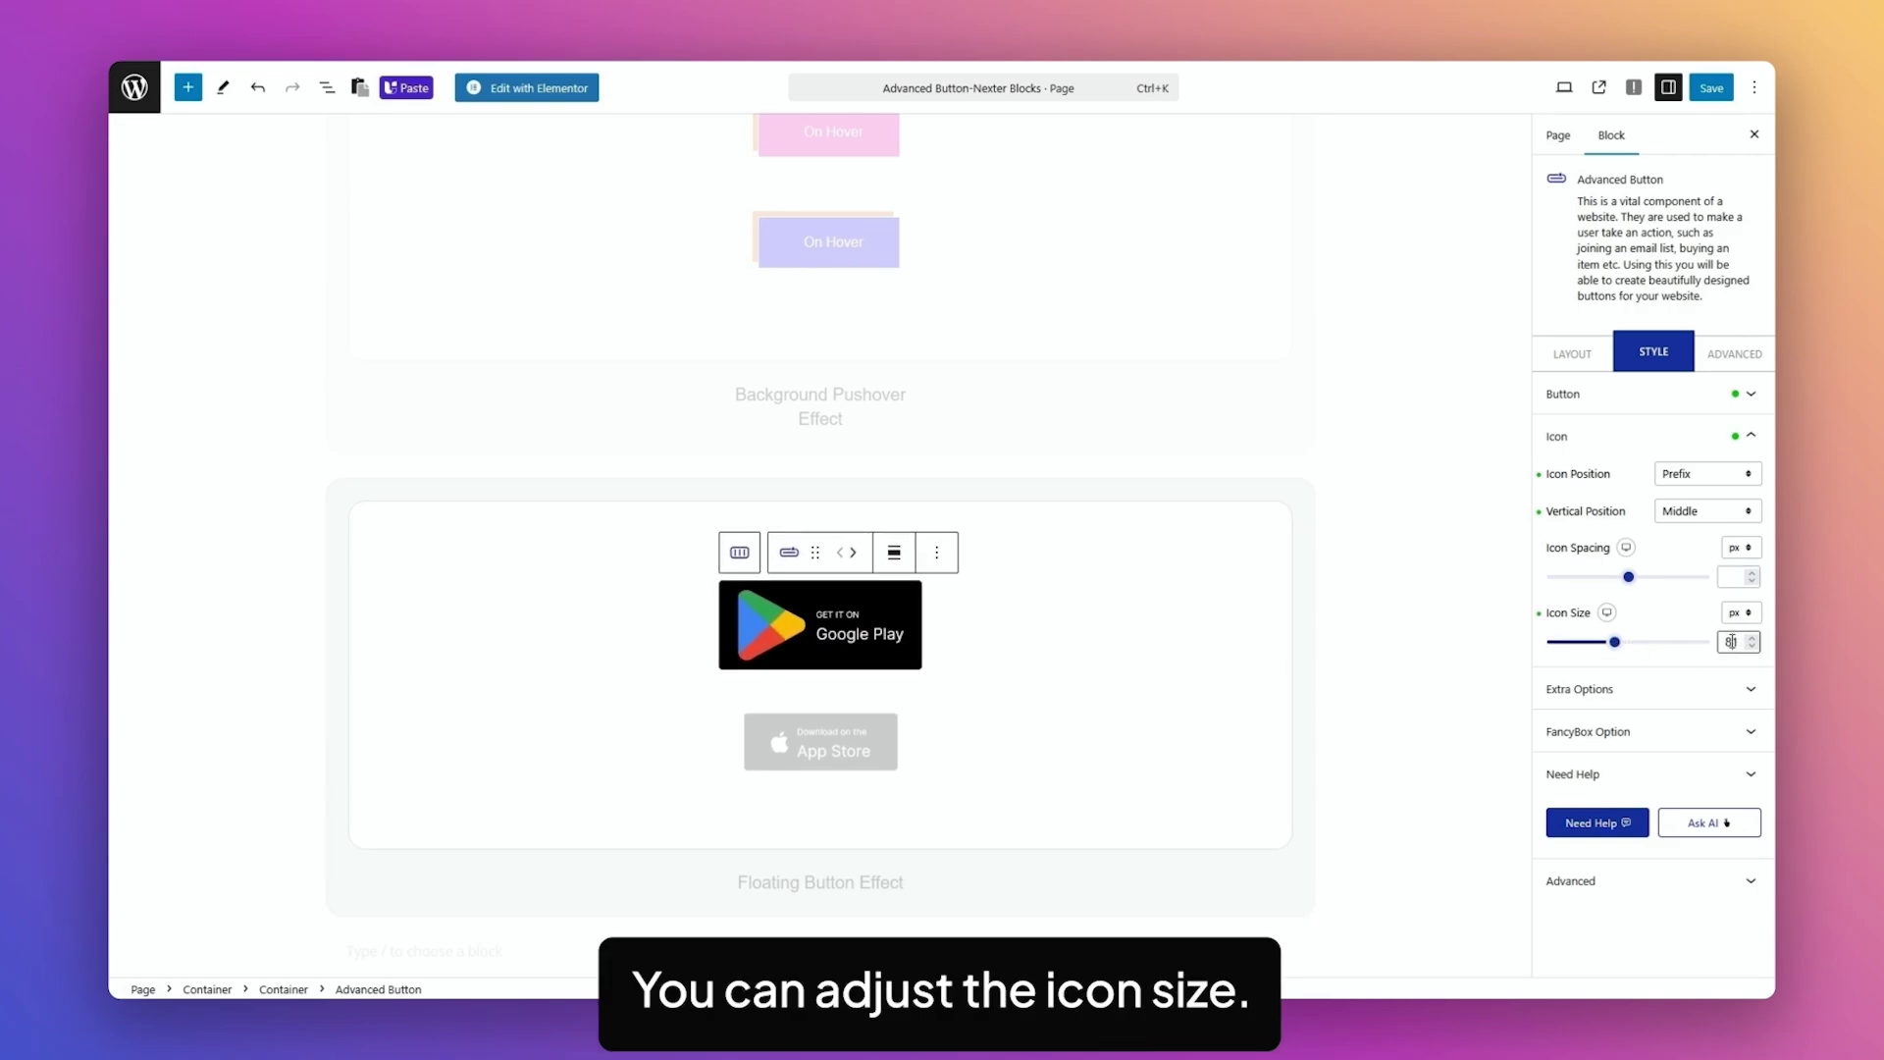
pyautogui.press('BackSpace')
# Step: Try the Maximum Width and Interval Shake extra options on the Google Play button, and reset both
pyautogui.click(1747, 689)
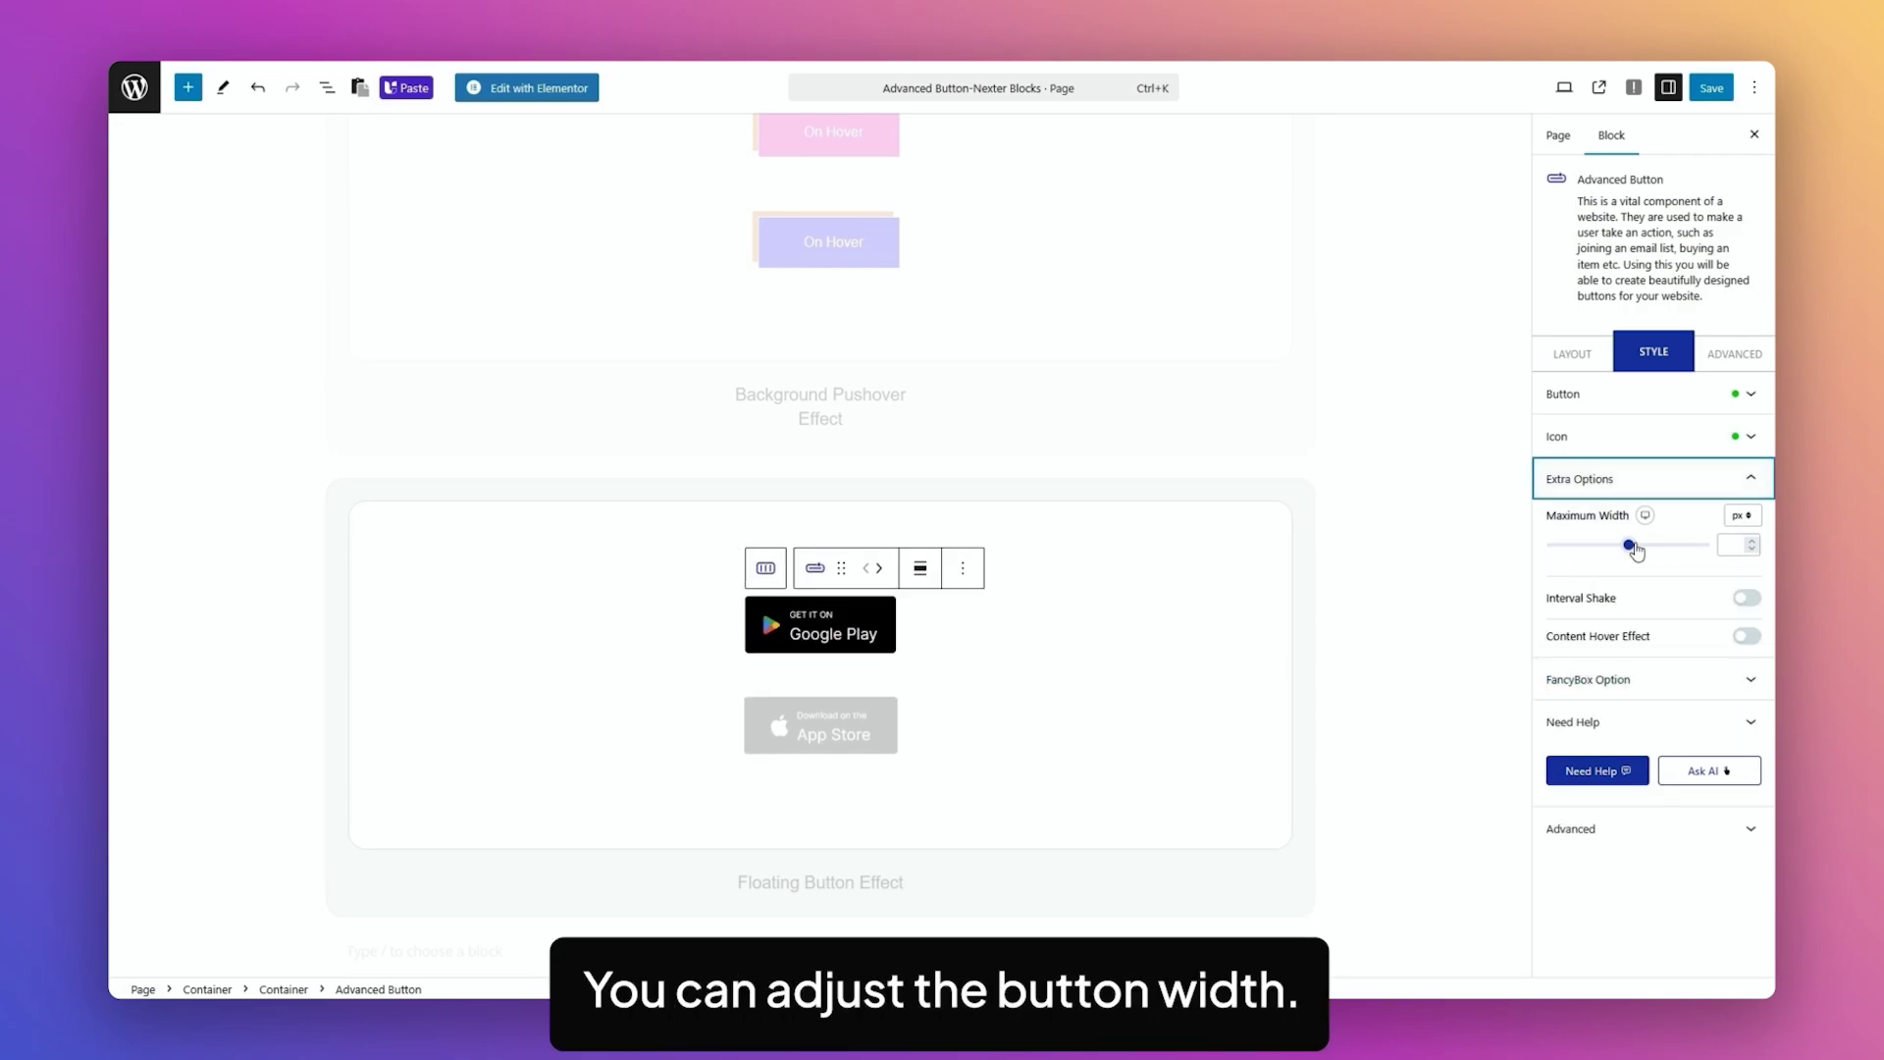
pyautogui.moveTo(1631, 548); pyautogui.dragTo(1658, 561)
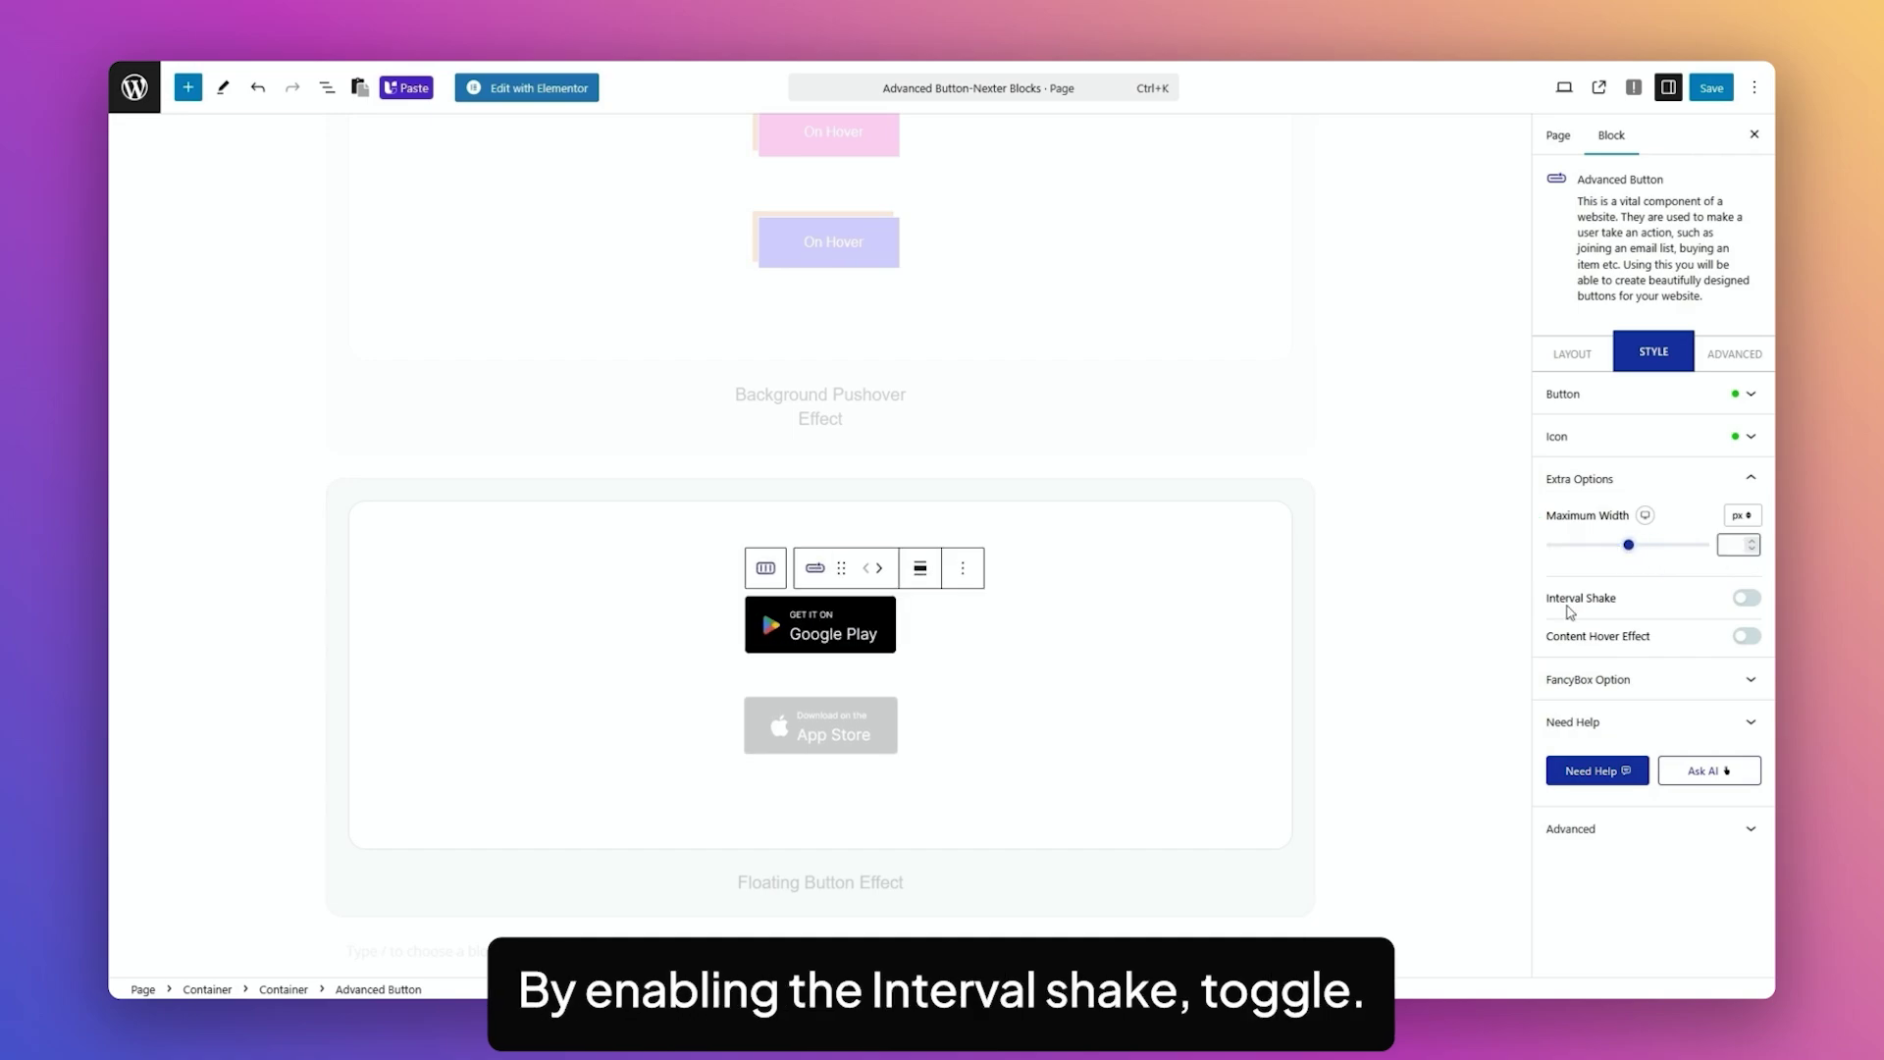
pyautogui.click(1747, 598)
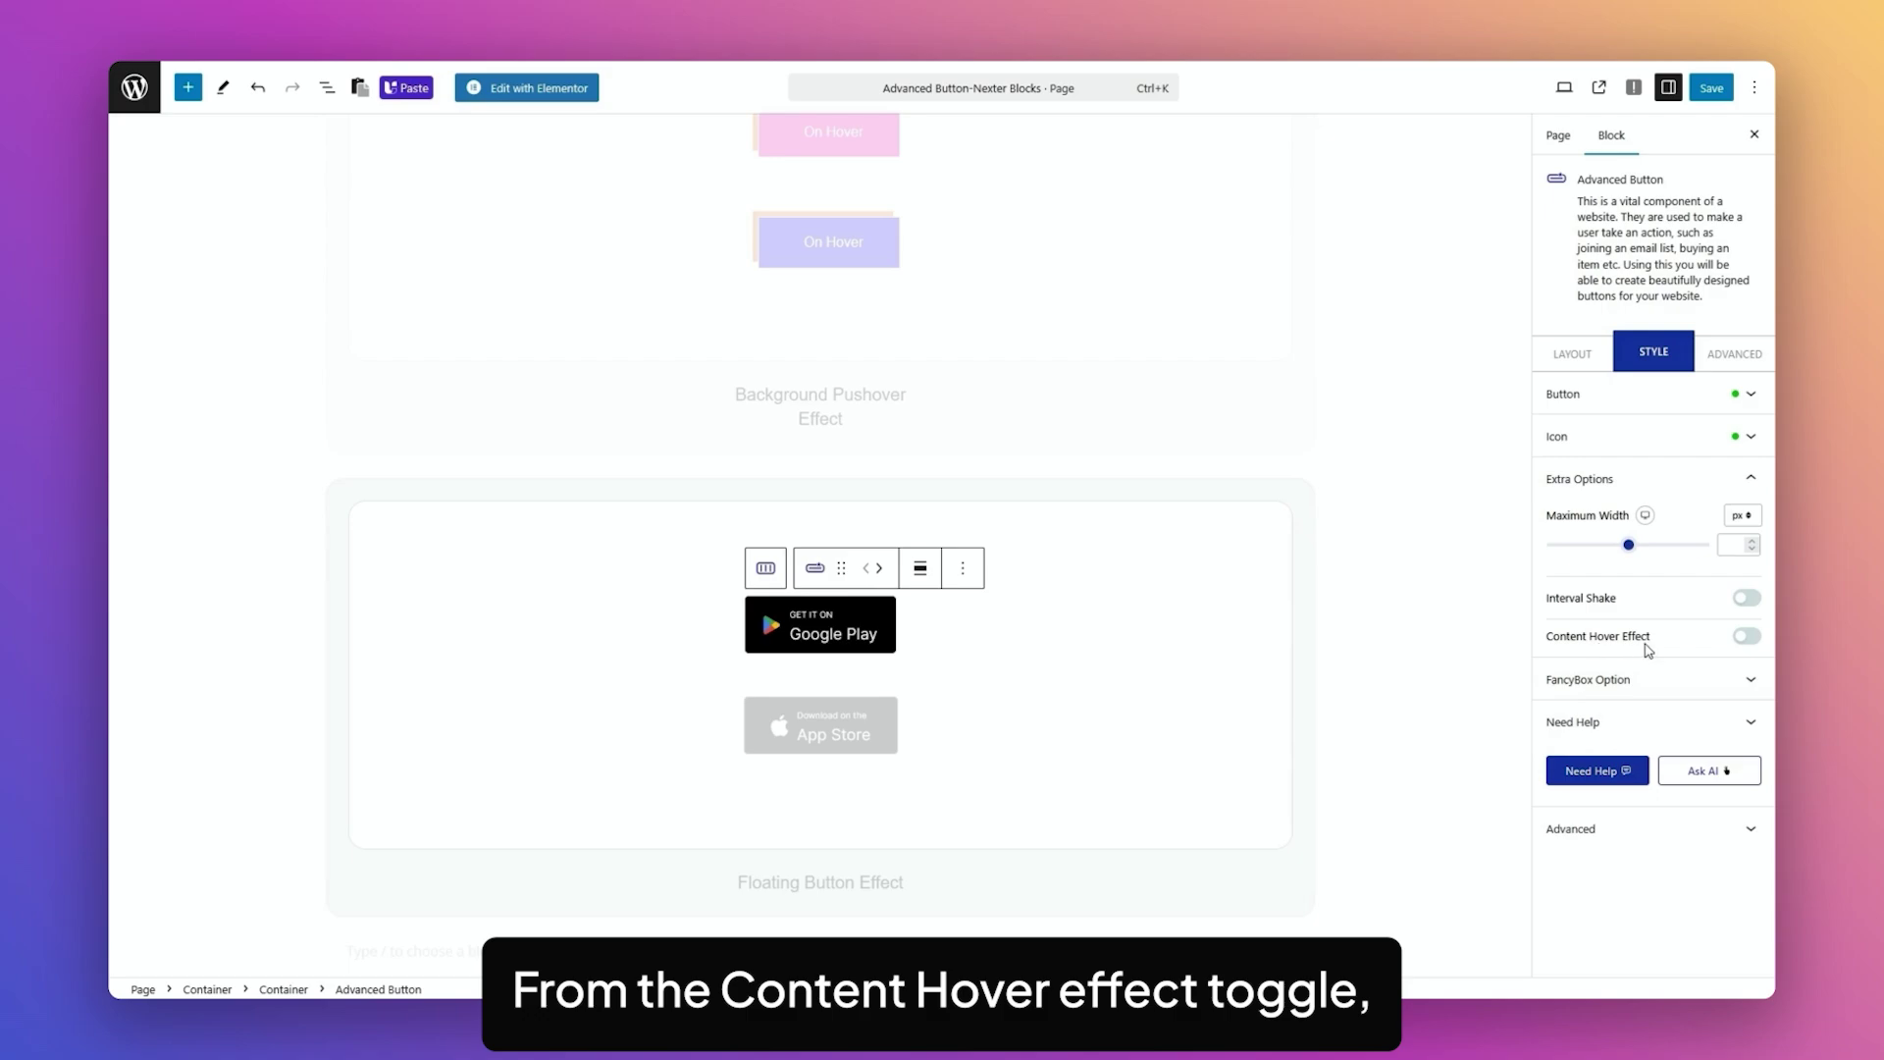
# Step: Enable the Content Hover Effect on the Google Play button, try Float Shadow and Push, and set the effect to Grow
pyautogui.click(1748, 637)
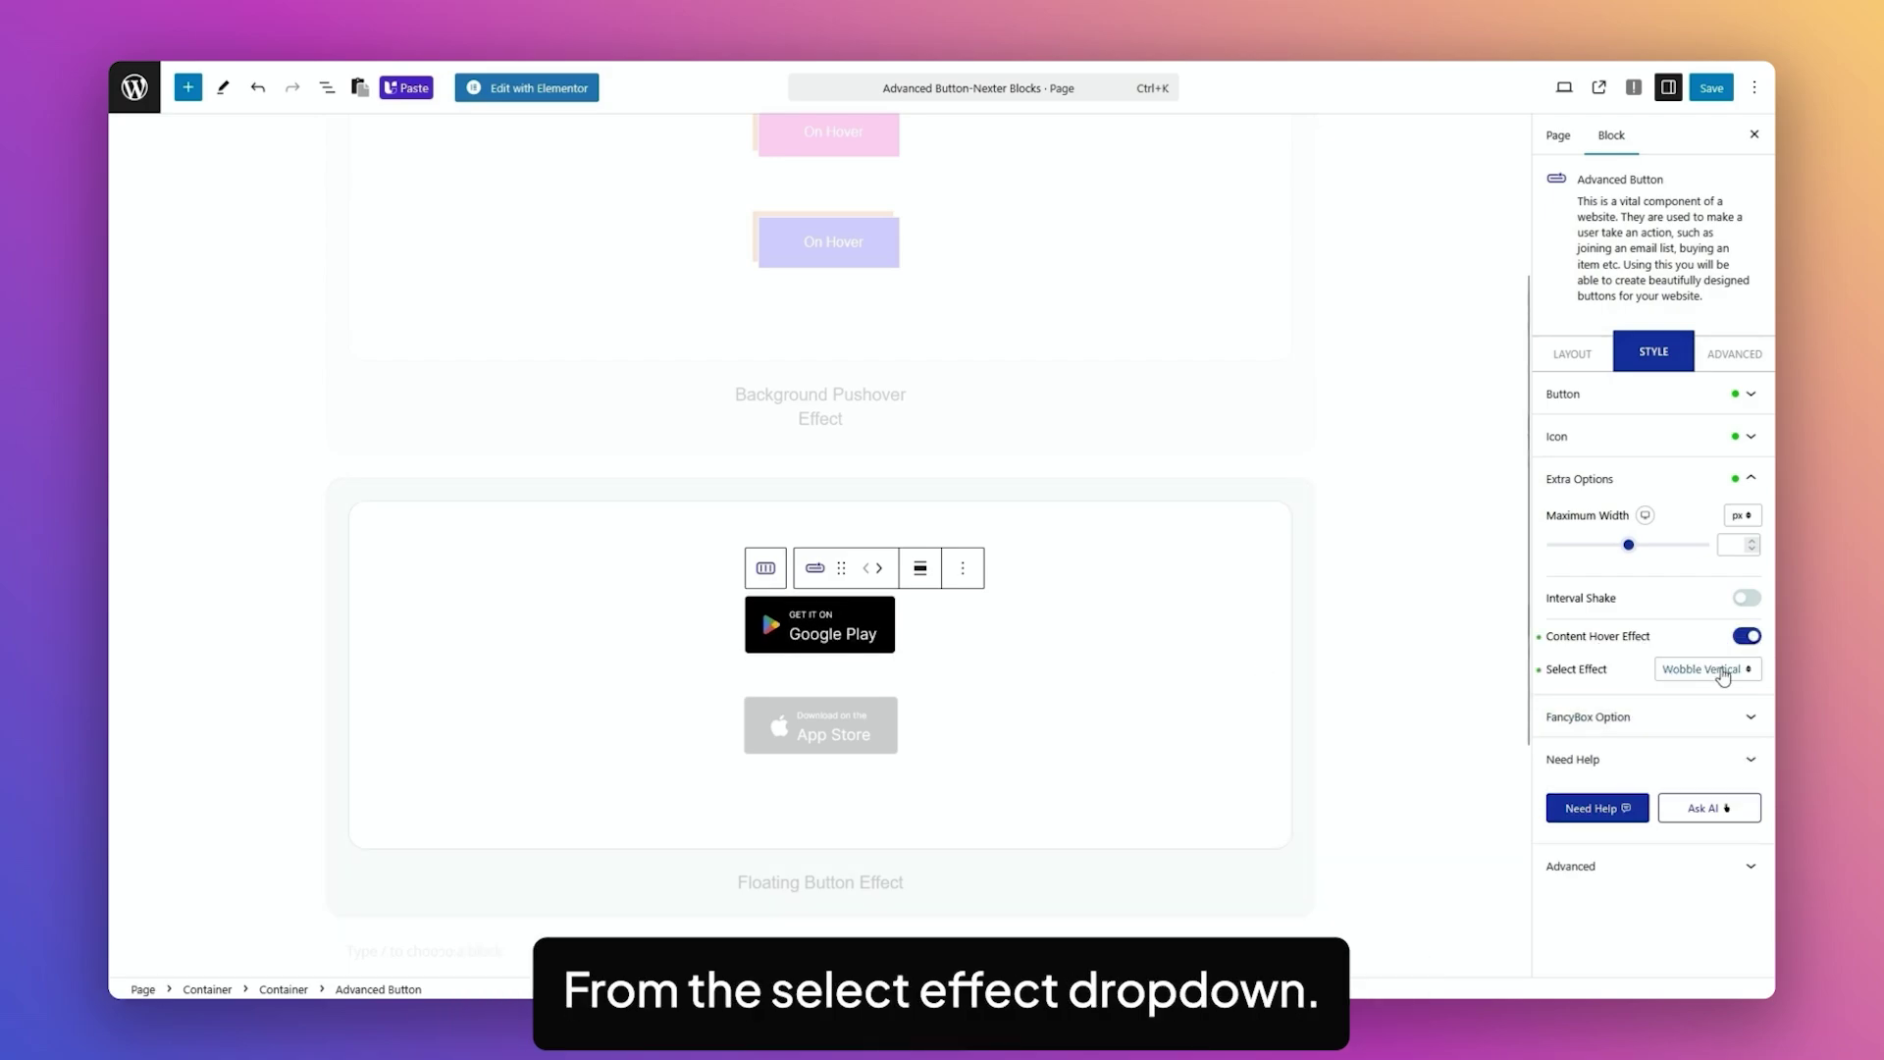
pyautogui.click(1723, 671)
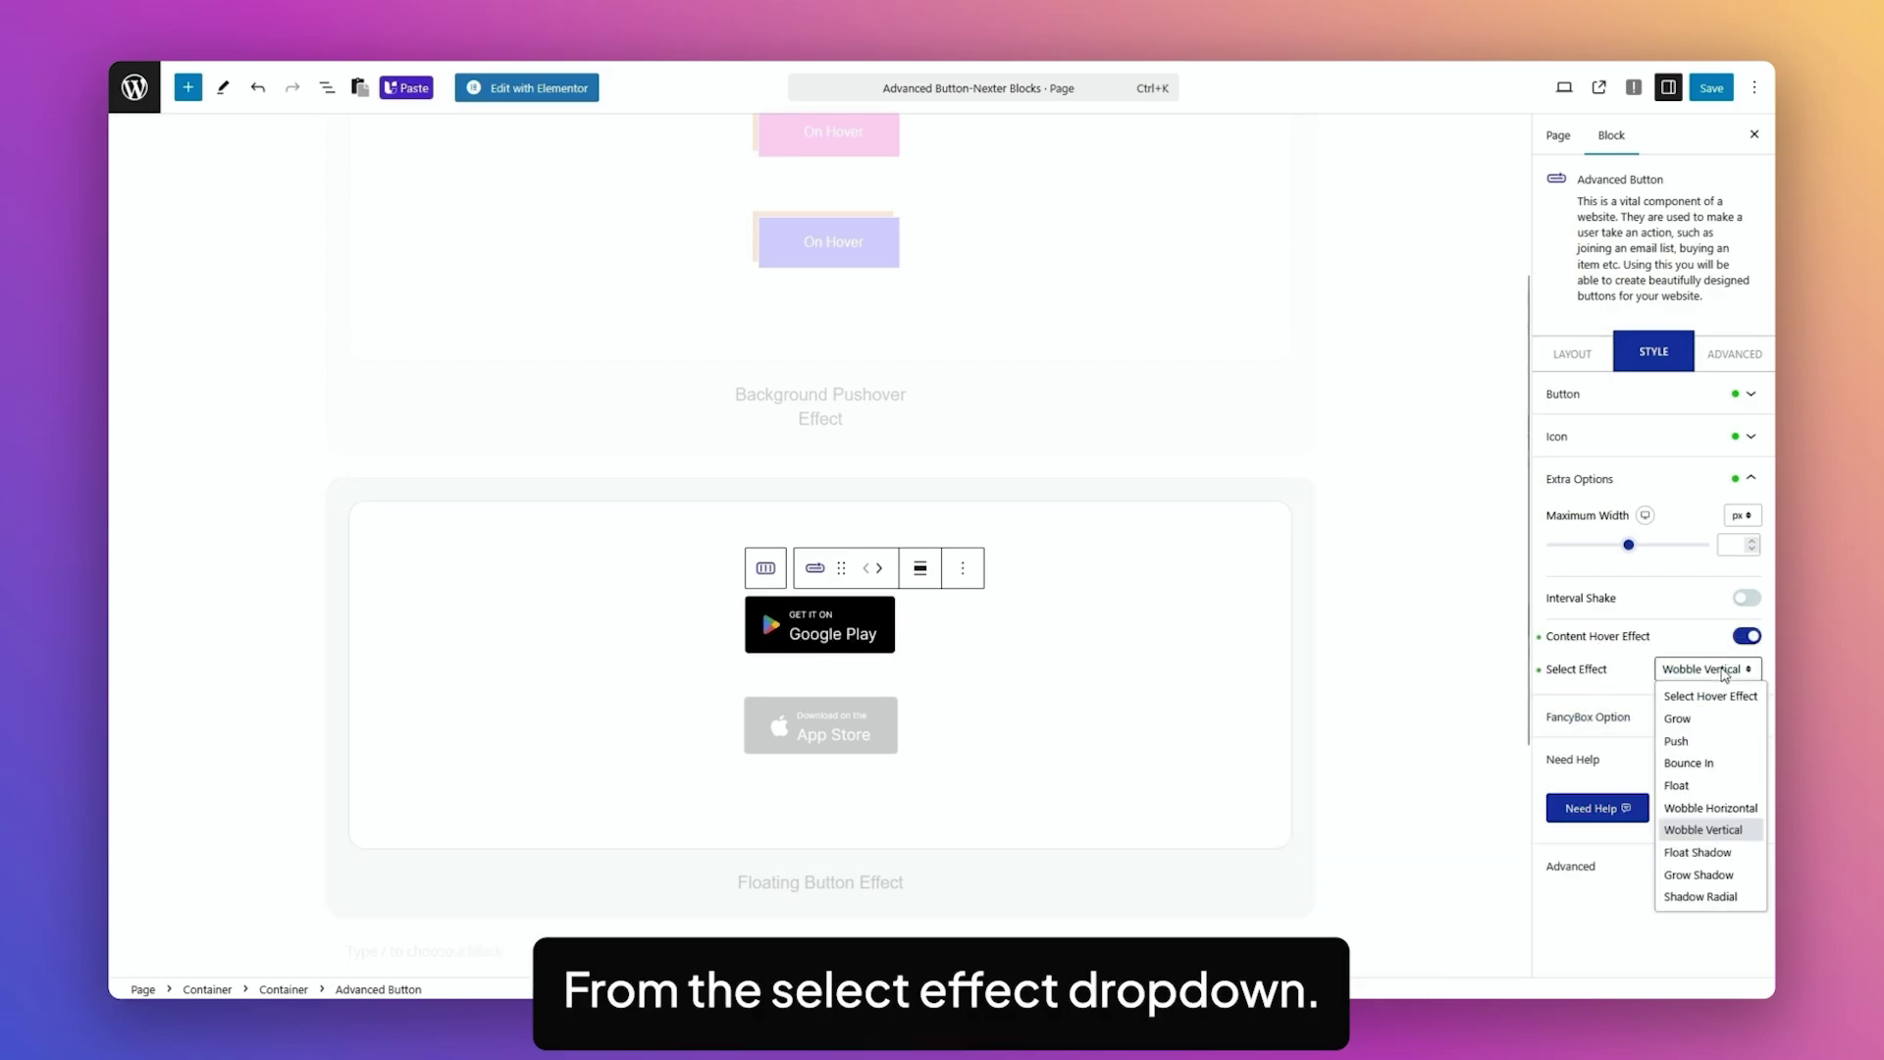
pyautogui.click(1703, 859)
pyautogui.click(1727, 677)
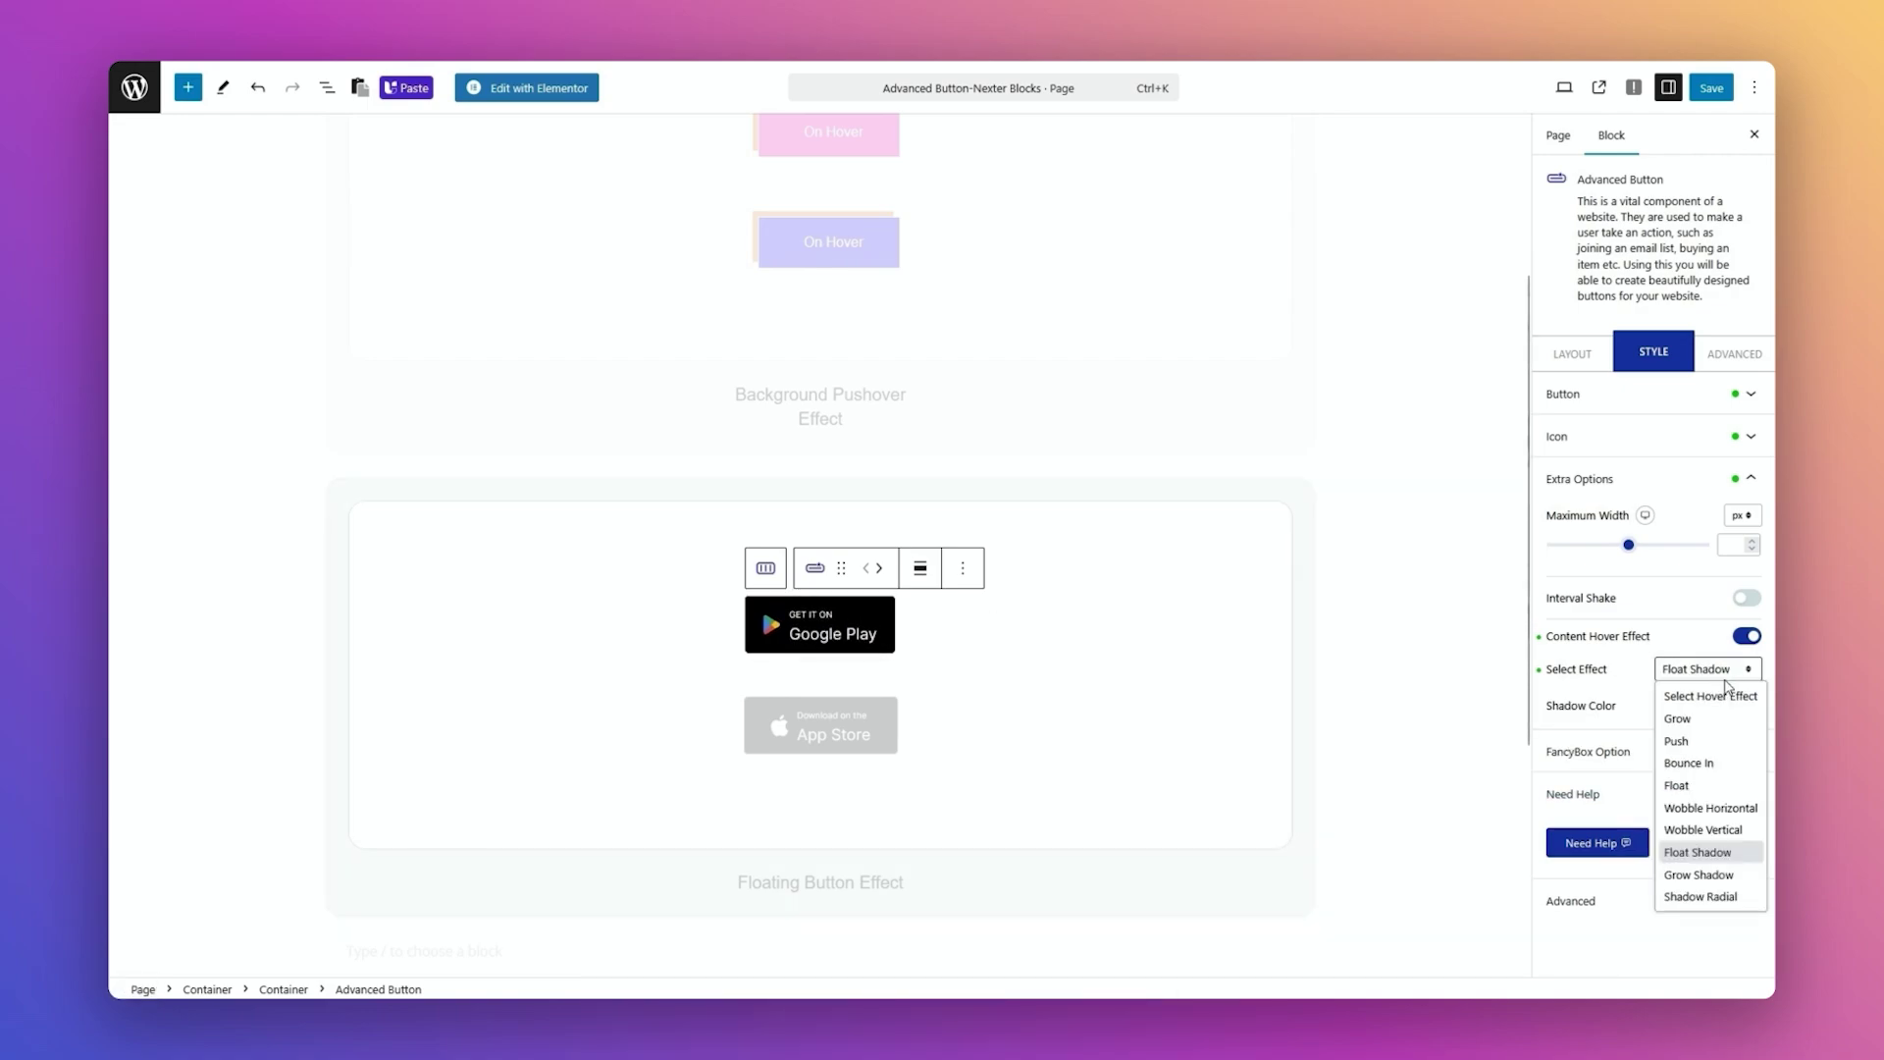
pyautogui.click(1686, 744)
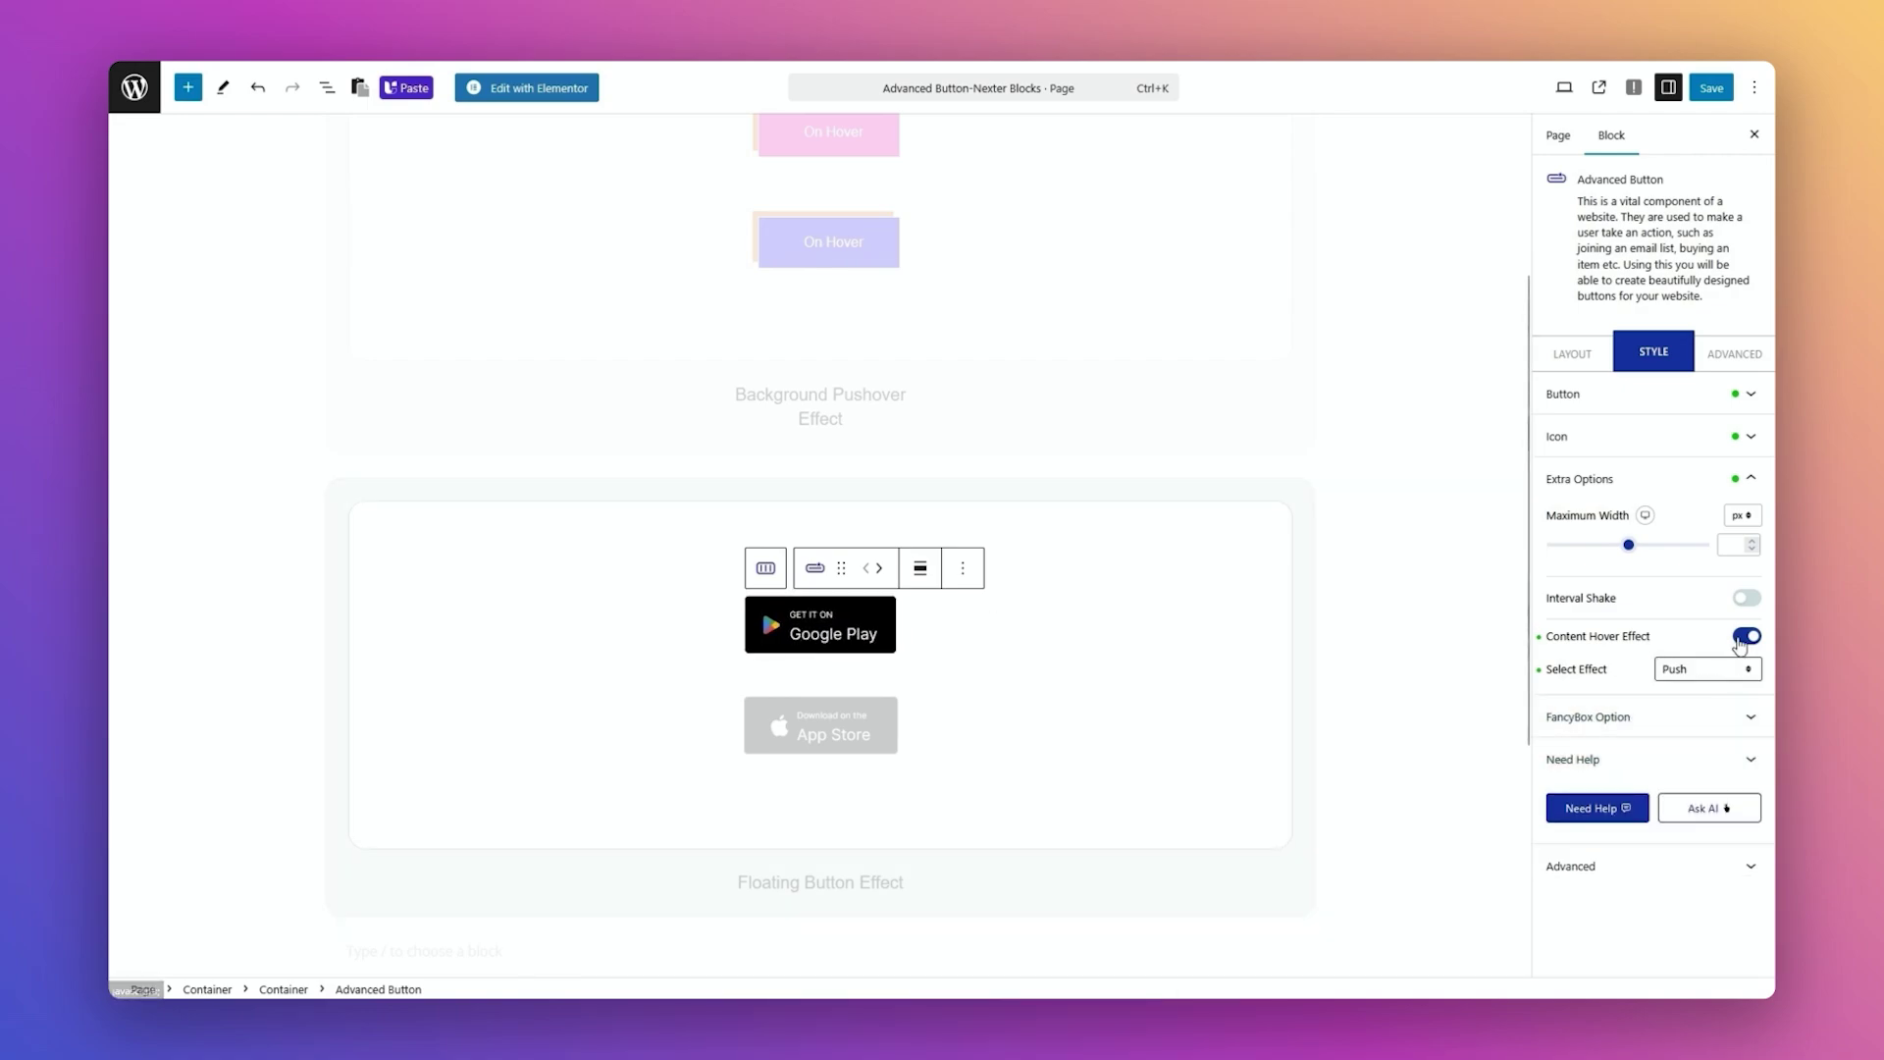
pyautogui.click(1740, 672)
pyautogui.click(1683, 718)
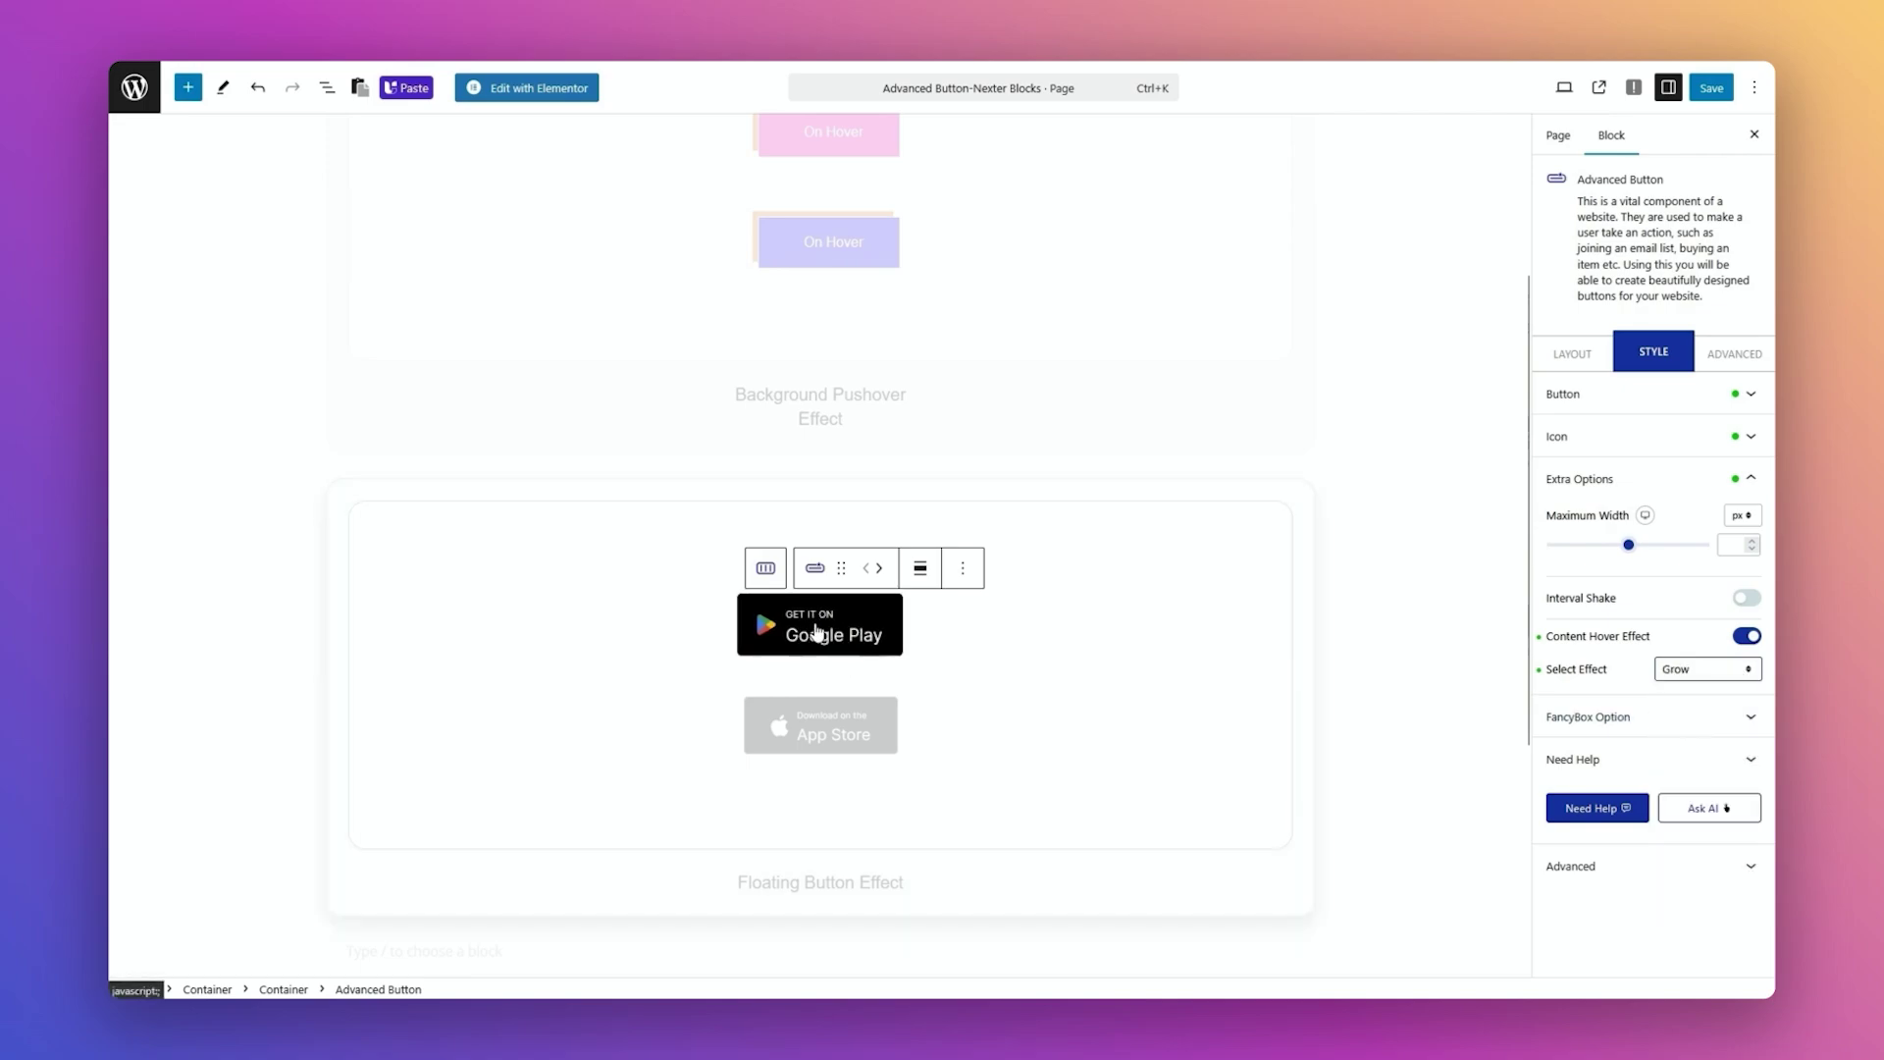
# Step: Review the Google Play button's FancyBox overlay color and width options, the Enable Popup on Click setting, and the advanced settings
pyautogui.click(1645, 716)
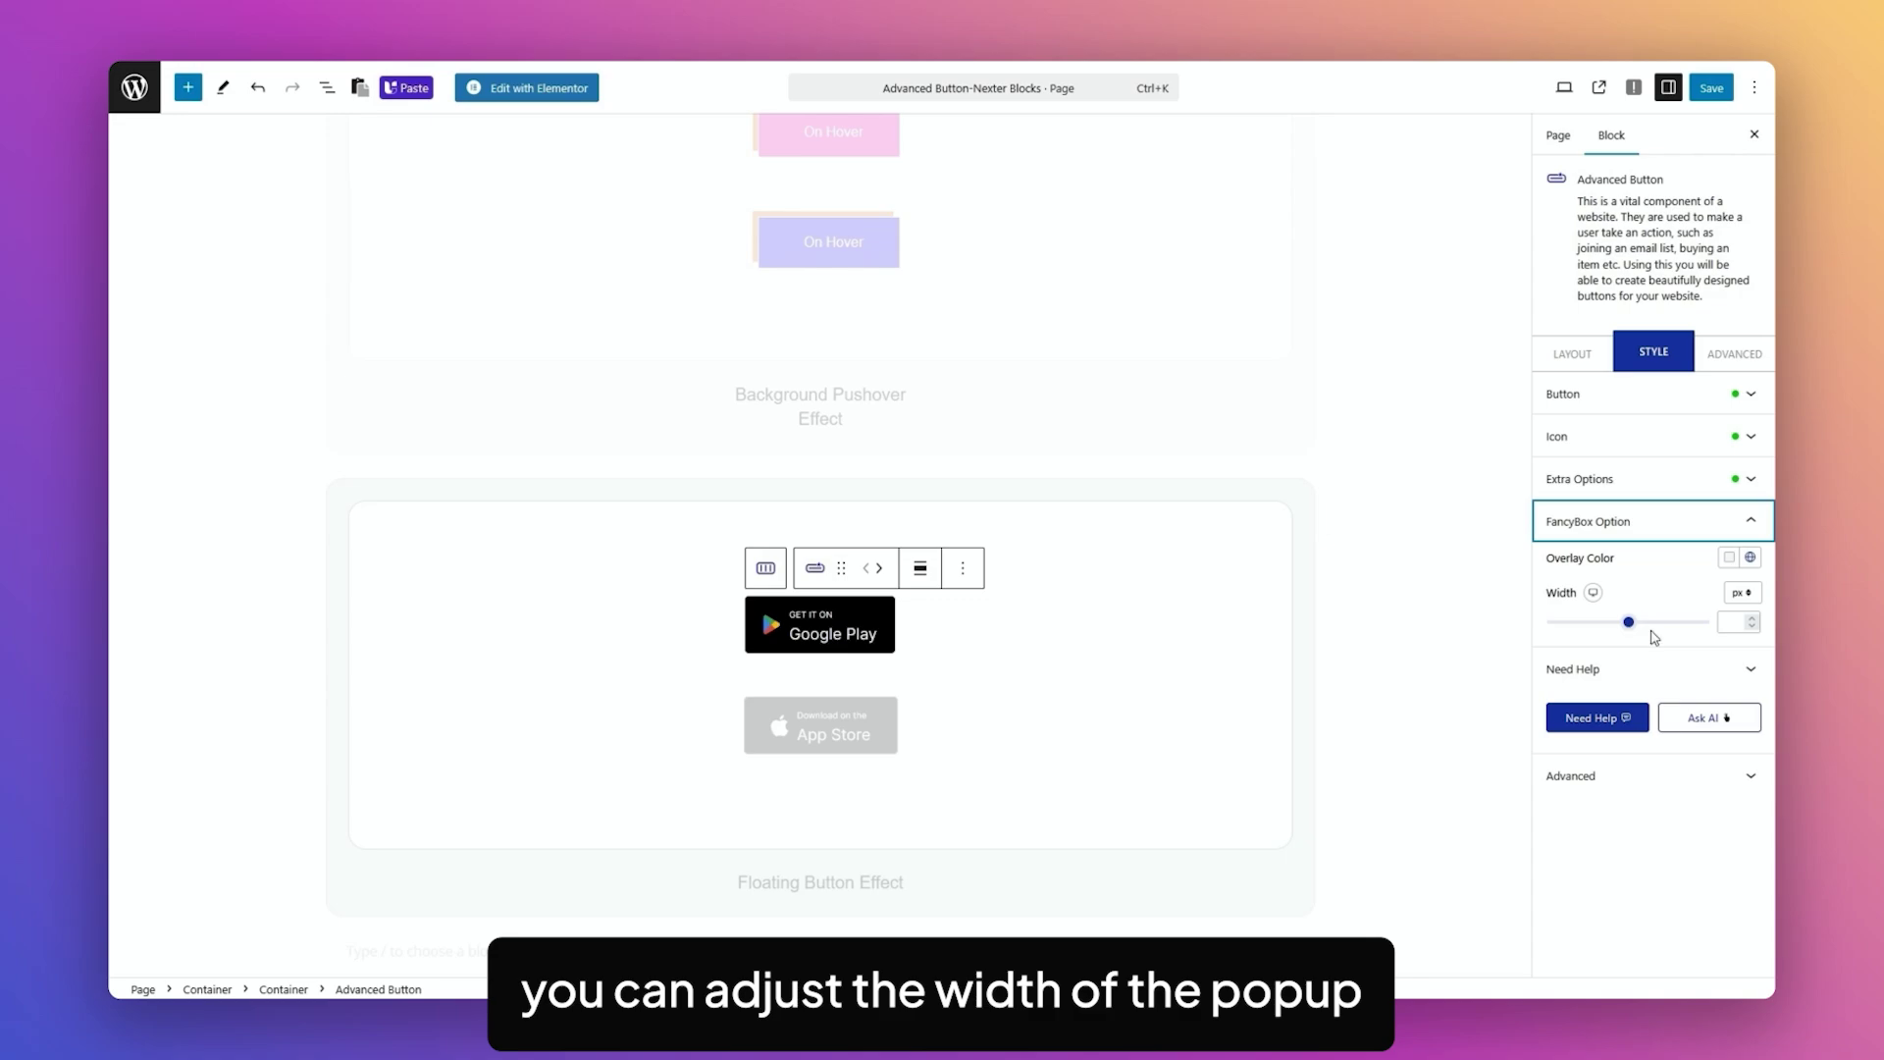
pyautogui.click(1571, 354)
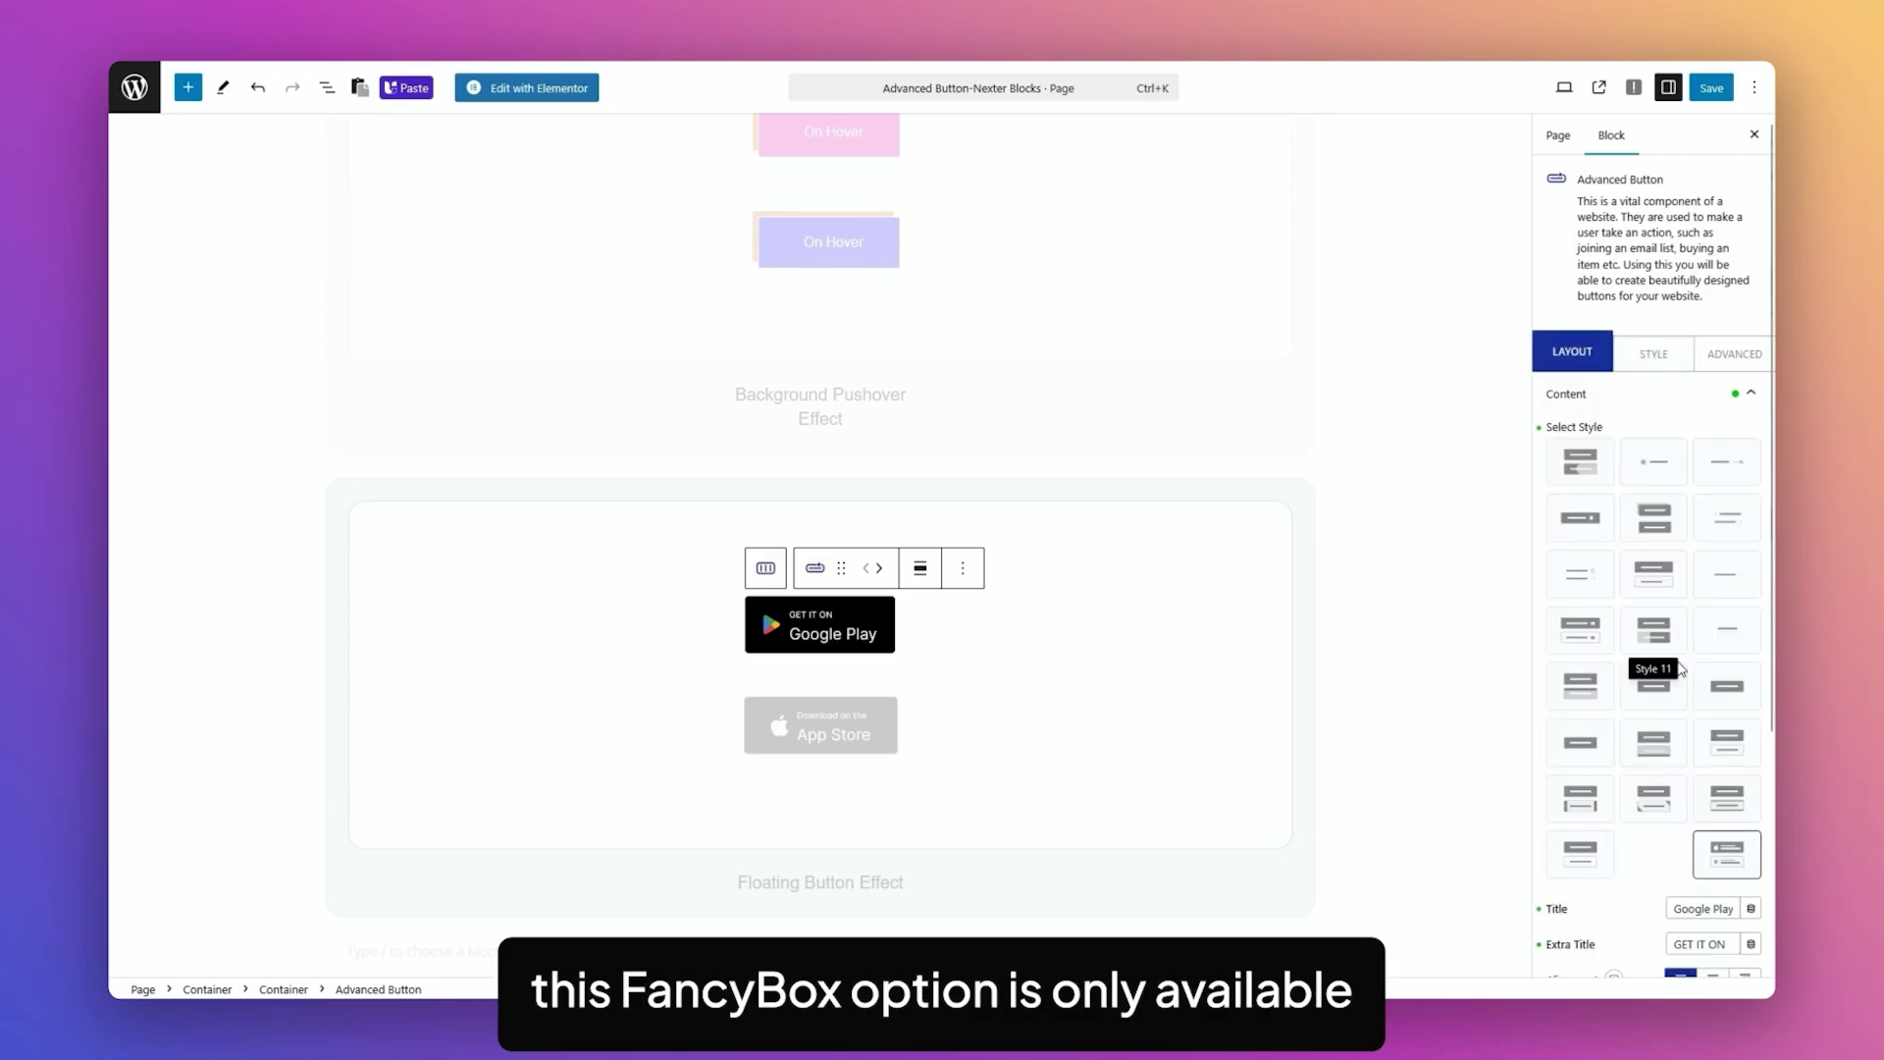
pyautogui.scroll(-3, 1653, 677)
pyautogui.click(1610, 770)
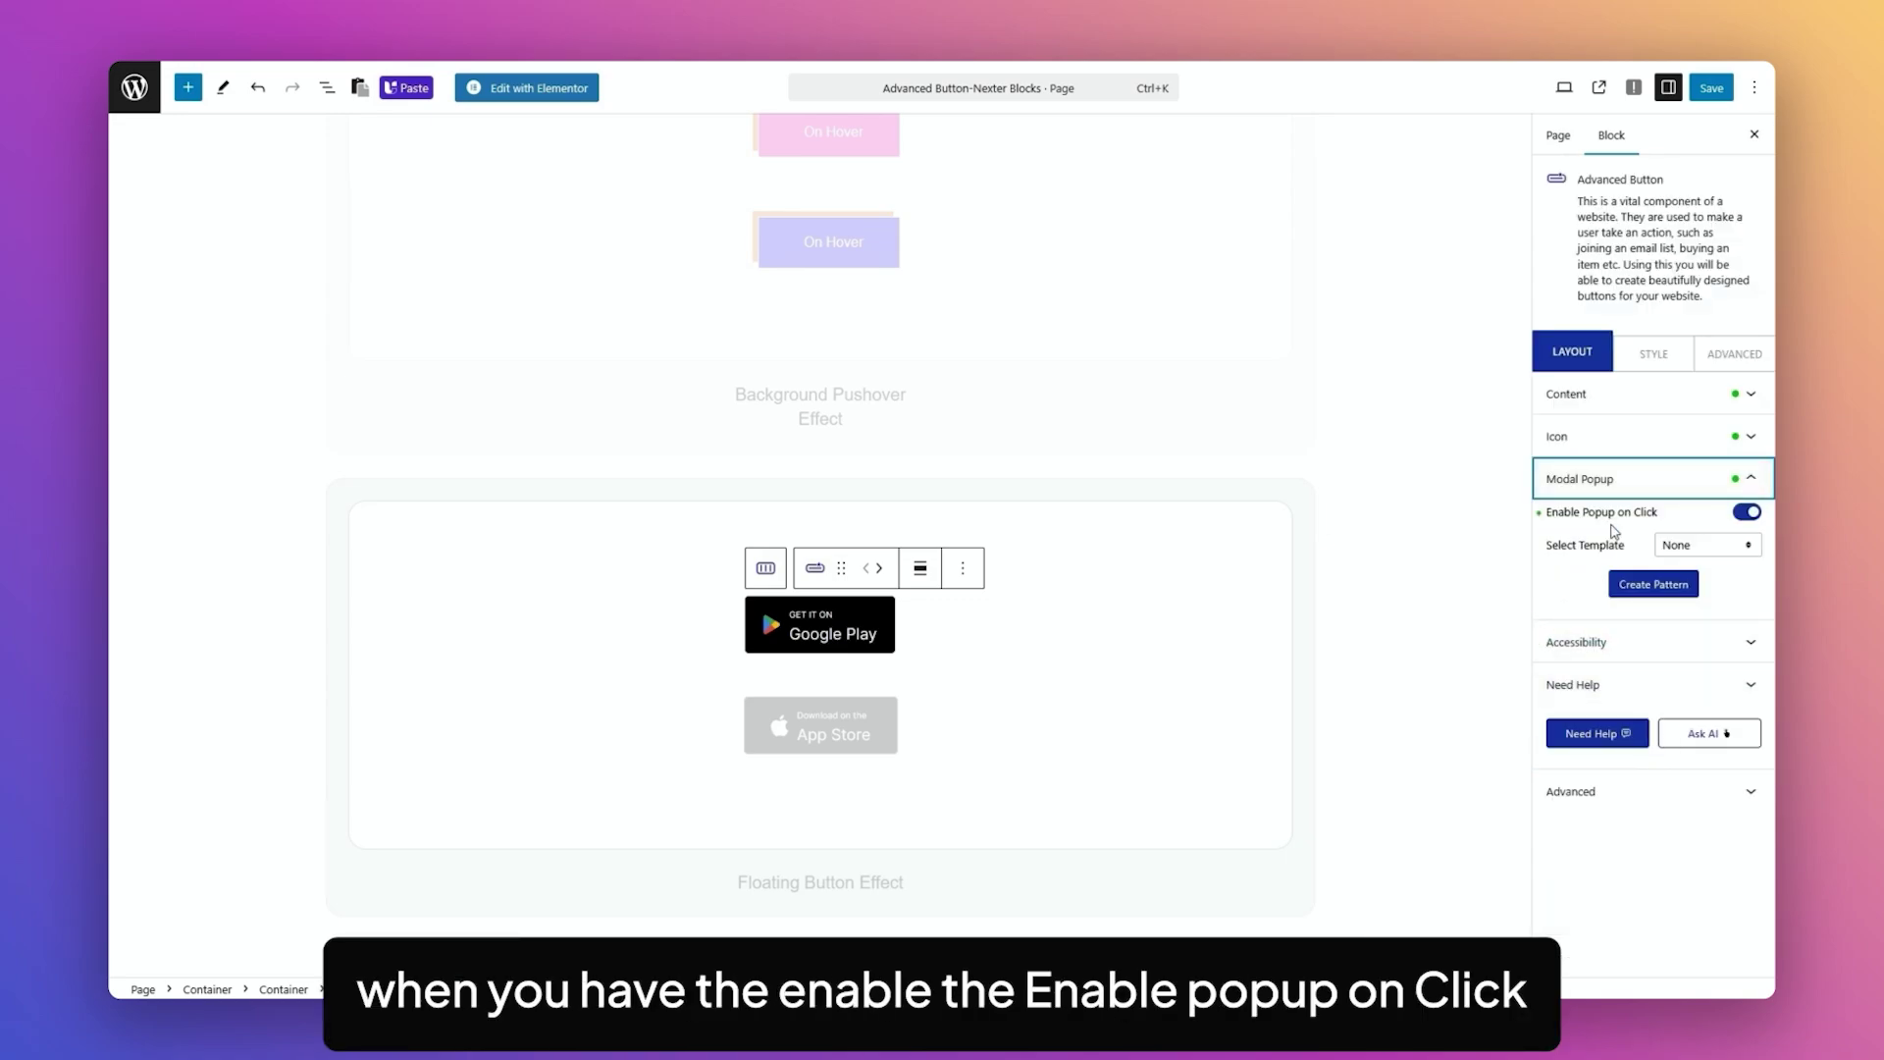
pyautogui.click(1732, 352)
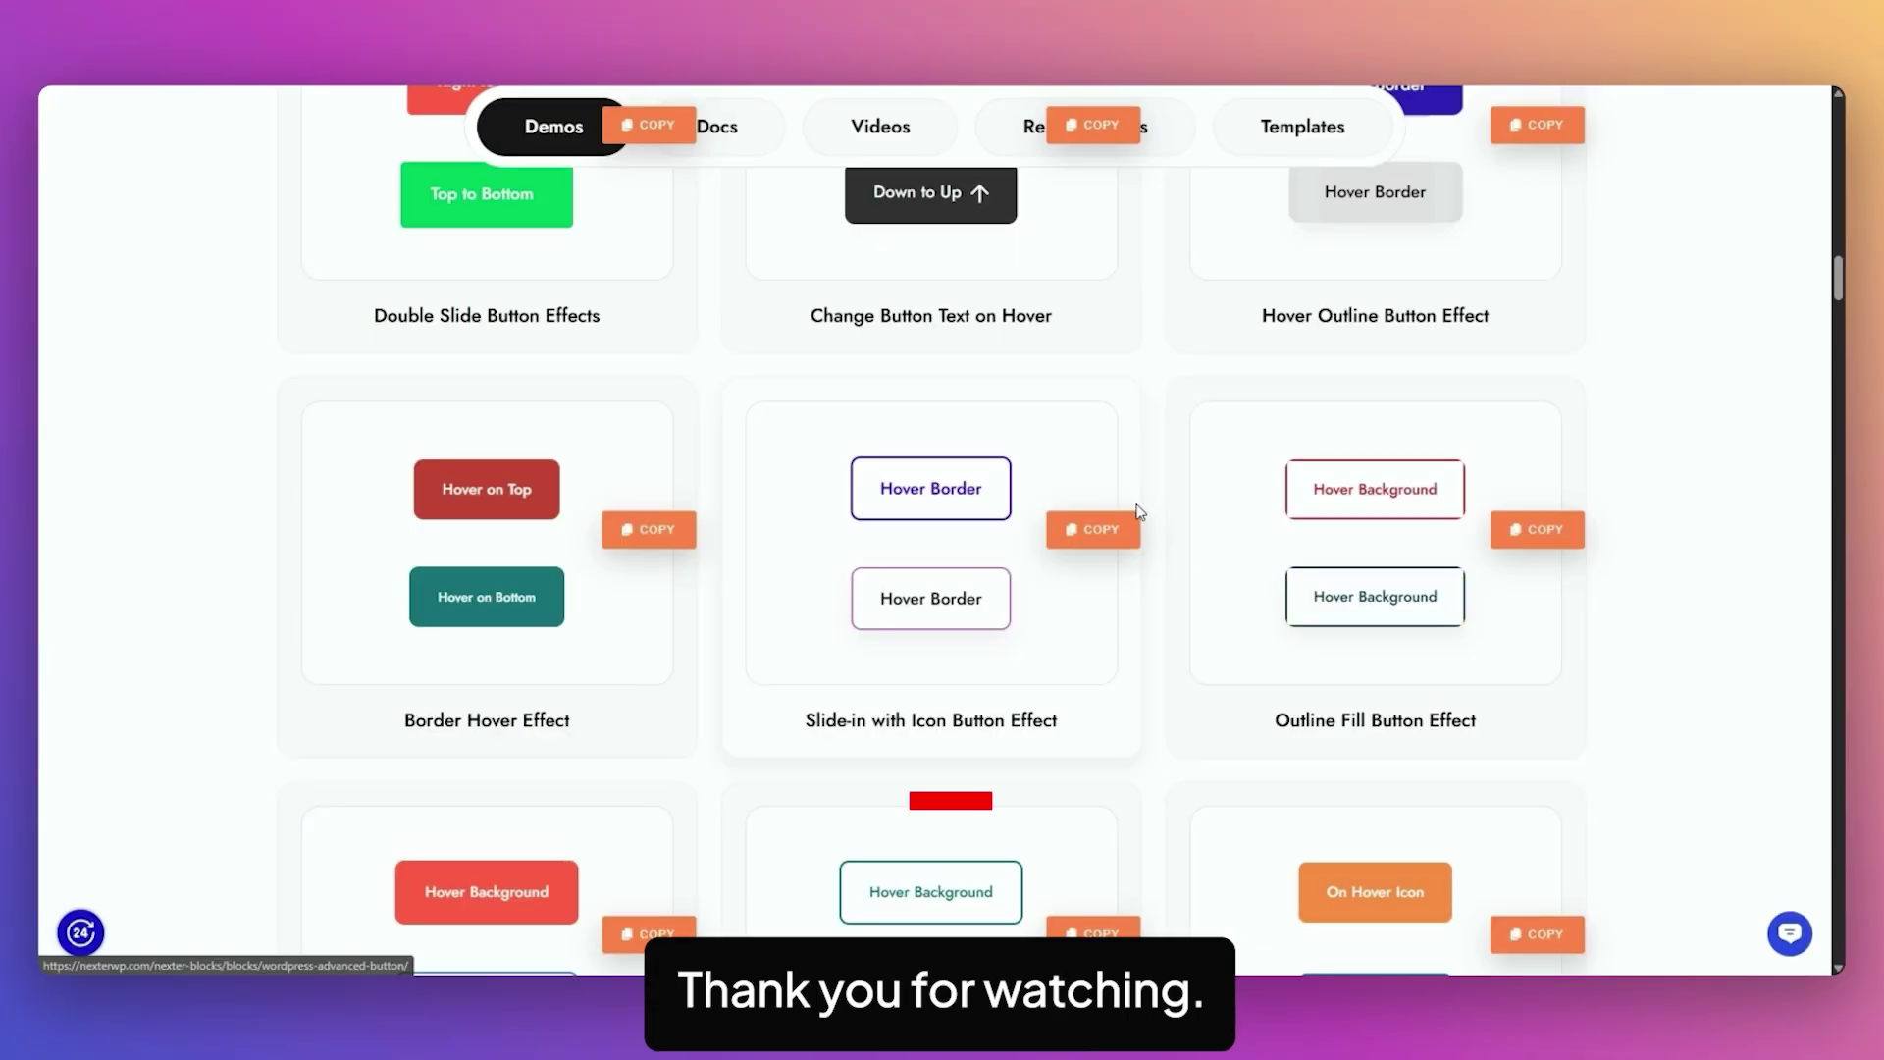
# Step: Browse the button effect demos on the Nexter Blocks Advanced Button web page
pyautogui.scroll(-5, 1085, 452)
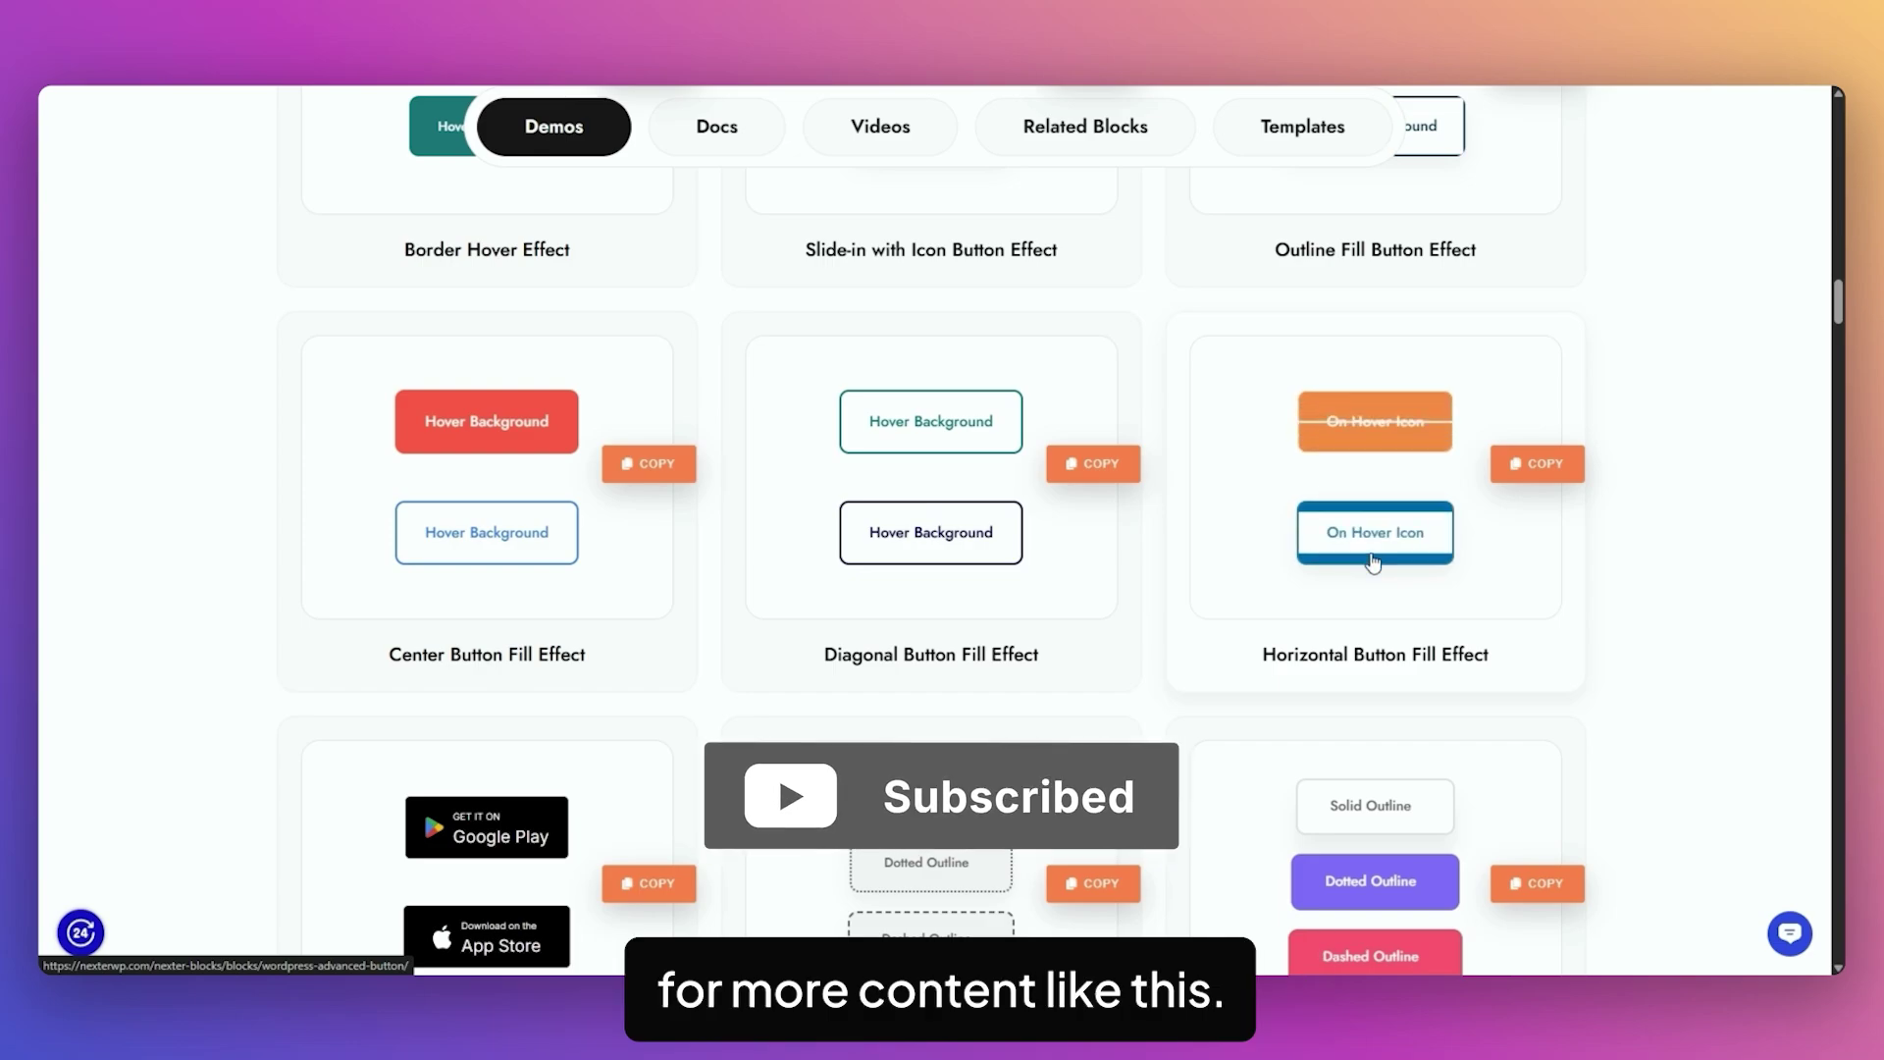
pyautogui.scroll(-4, 942, 488)
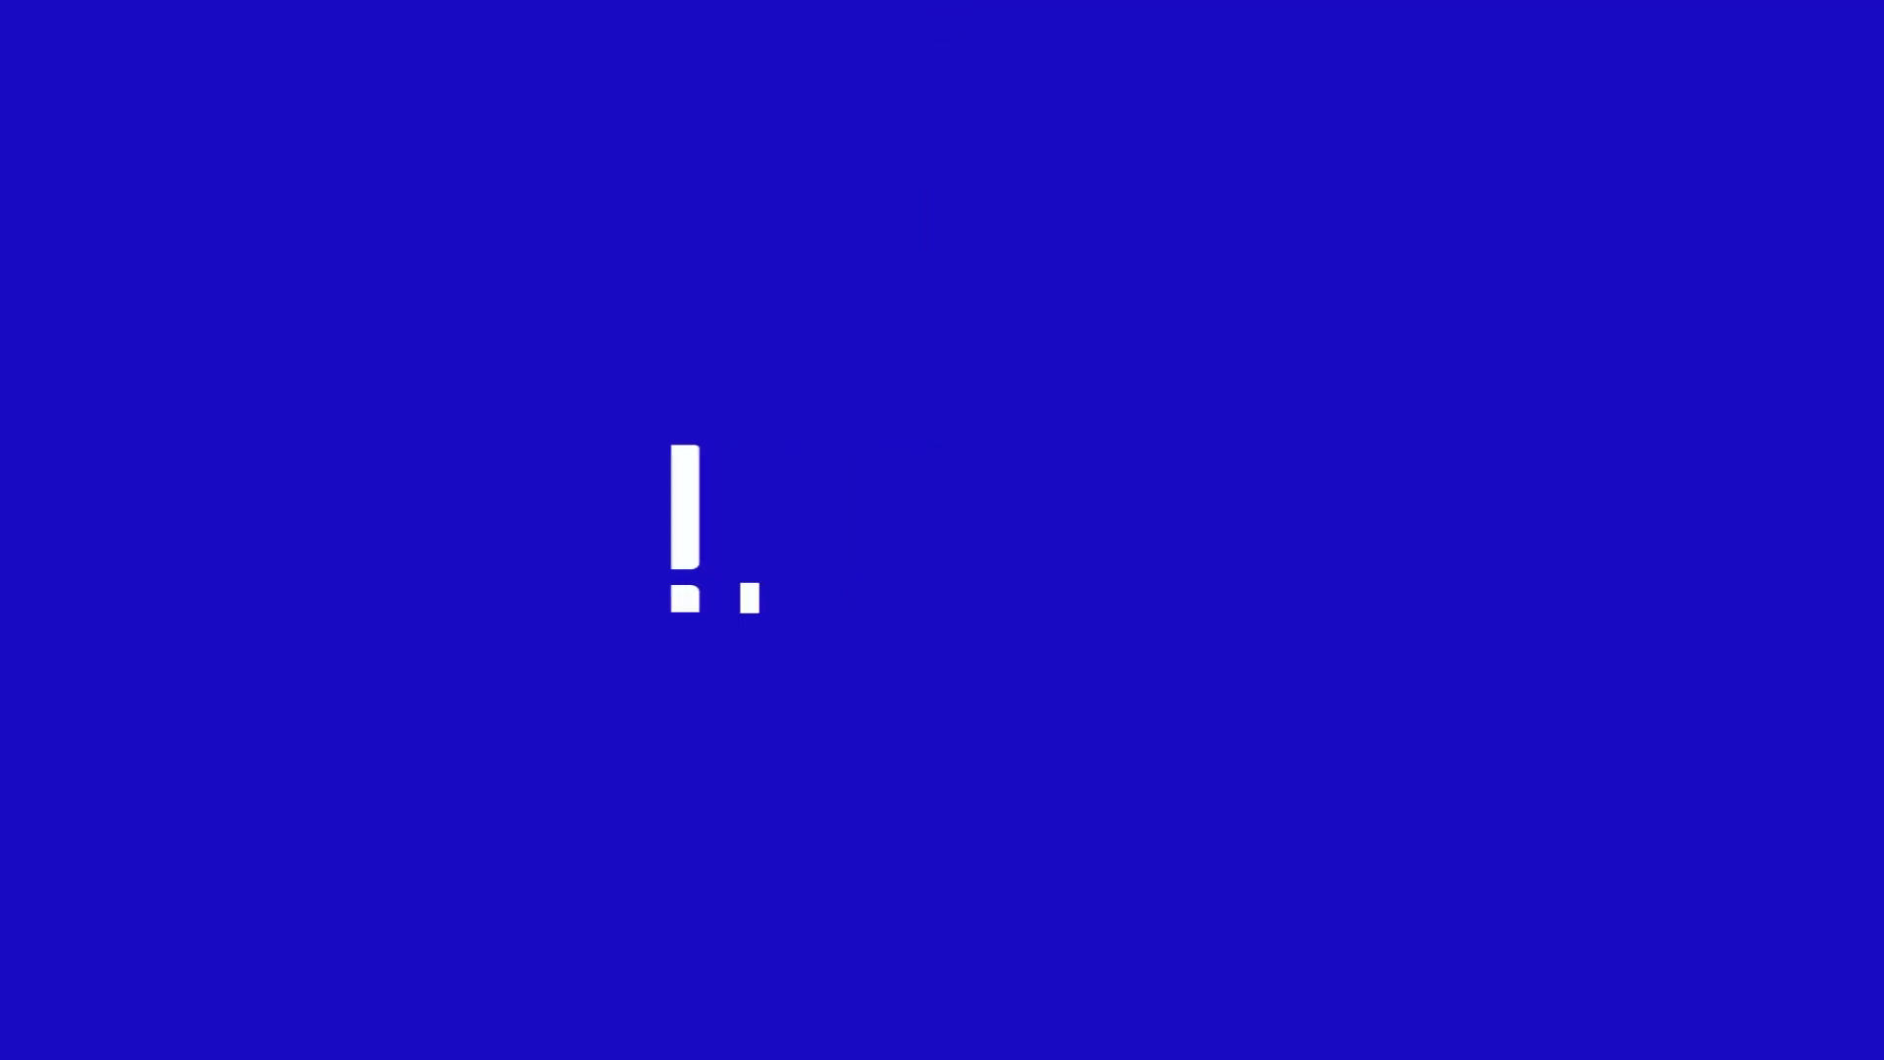